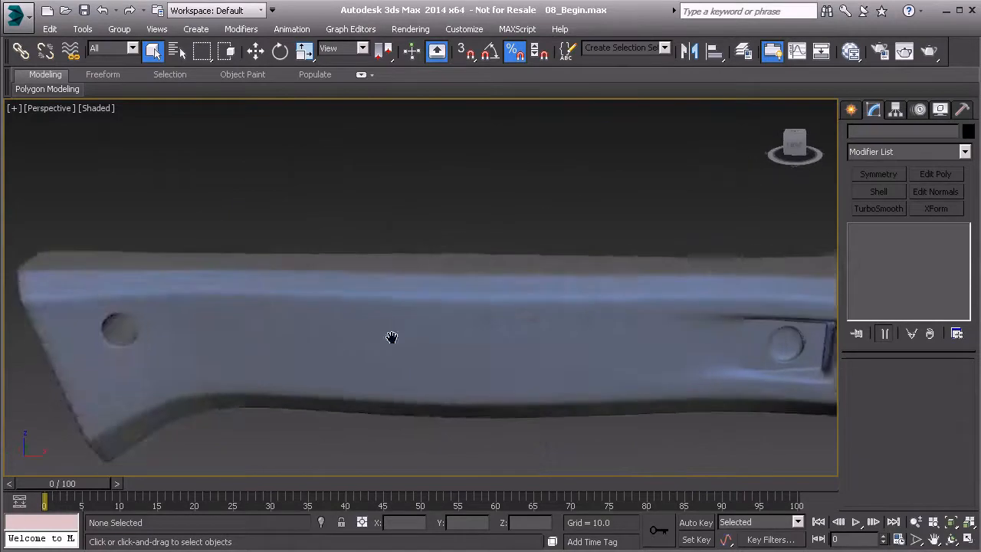
Step: Create a sphere of about 5.6 radius in the front view, just above the handle near the recessed round hole
middle_drag(552, 359, 427, 339)
alt+middle_drag(427, 339, 498, 306)
scroll(470, 358, up, 3)
scroll(470, 358, up, 2)
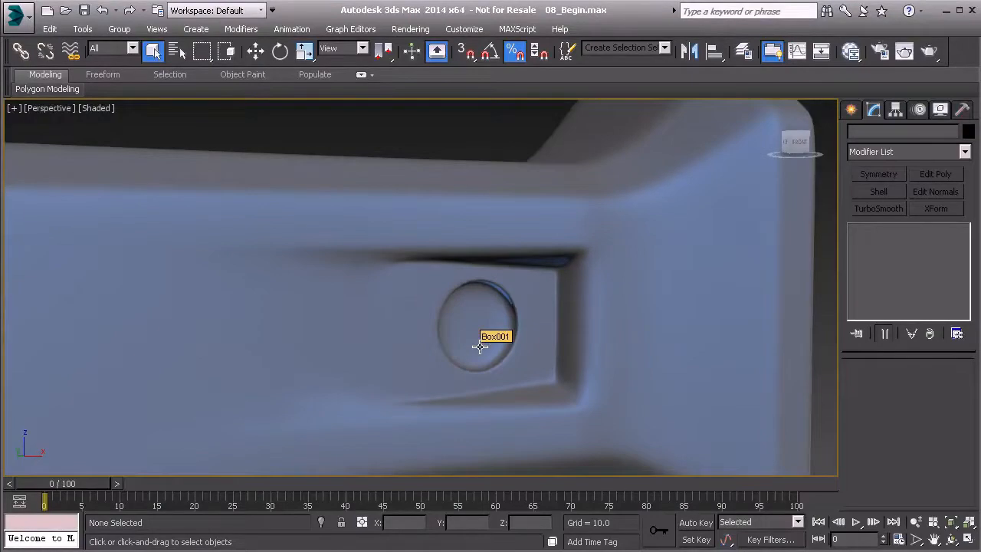
click(851, 109)
click(857, 133)
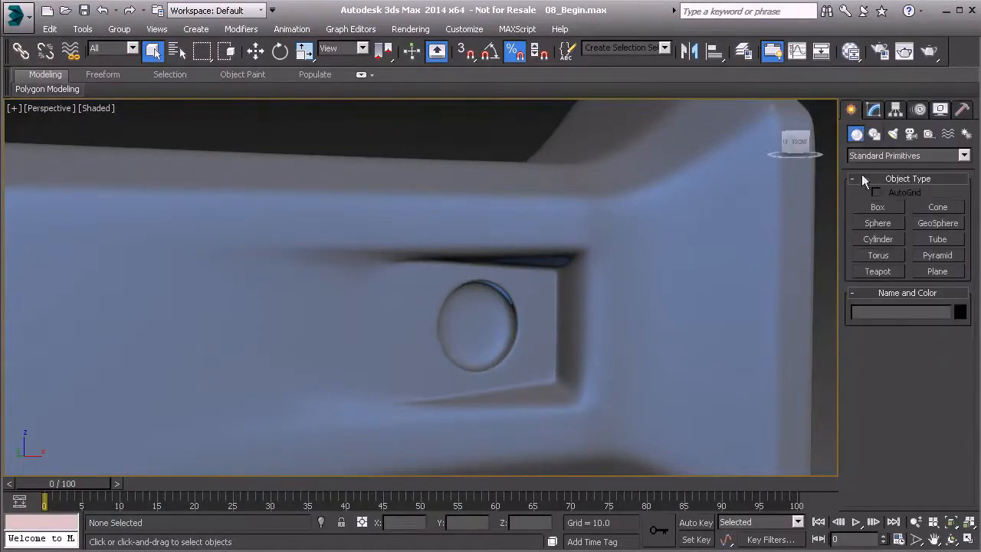
click(874, 224)
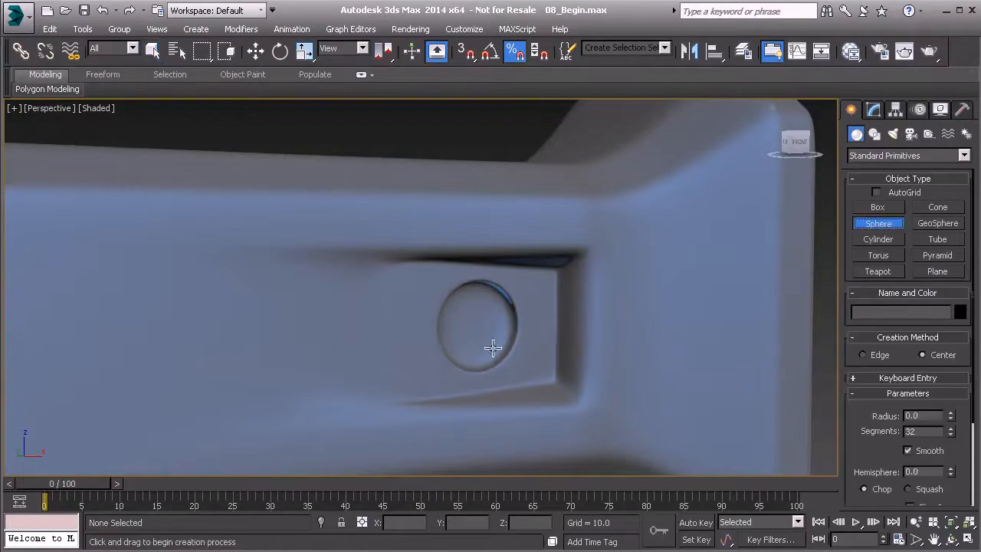
alt+middle_drag(477, 409, 448, 324)
key(f)
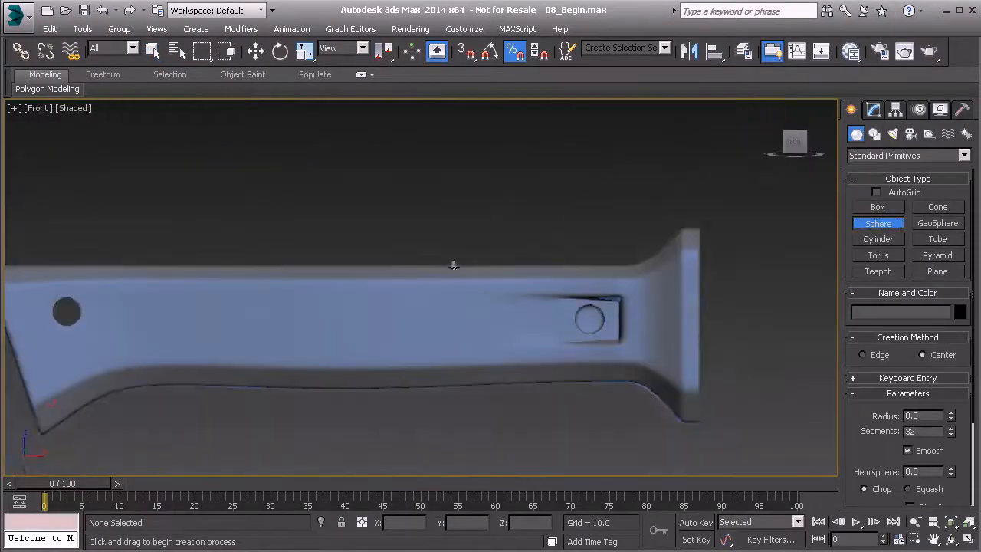
scroll(459, 307, up, 2)
drag(497, 280, 491, 265)
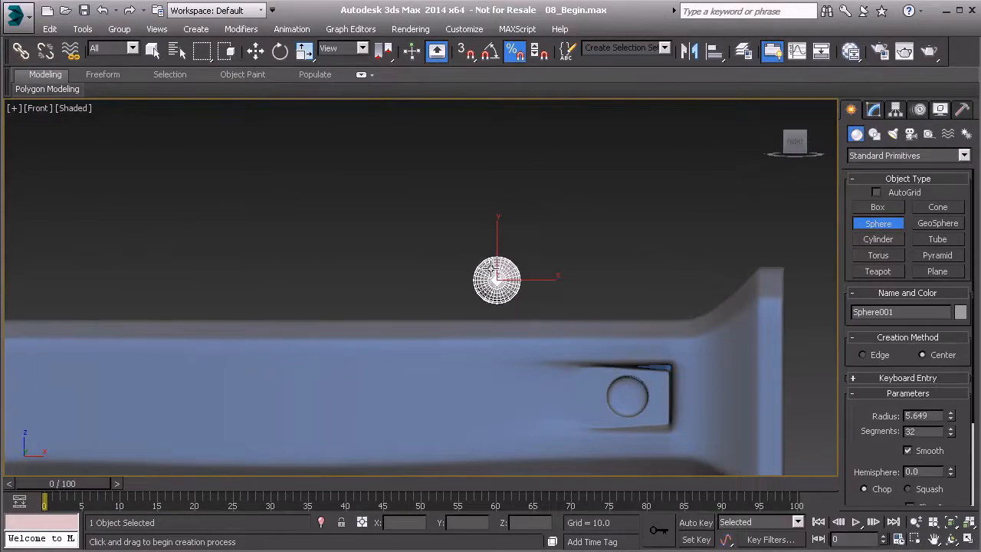
Step: Isolate the sphere and reduce its segments to 12
key(alt+q)
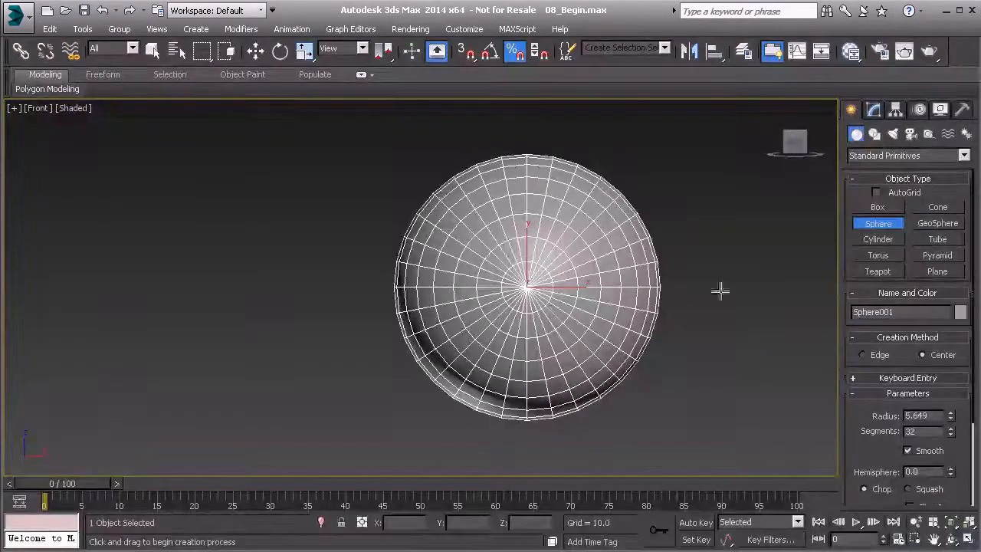
click(873, 109)
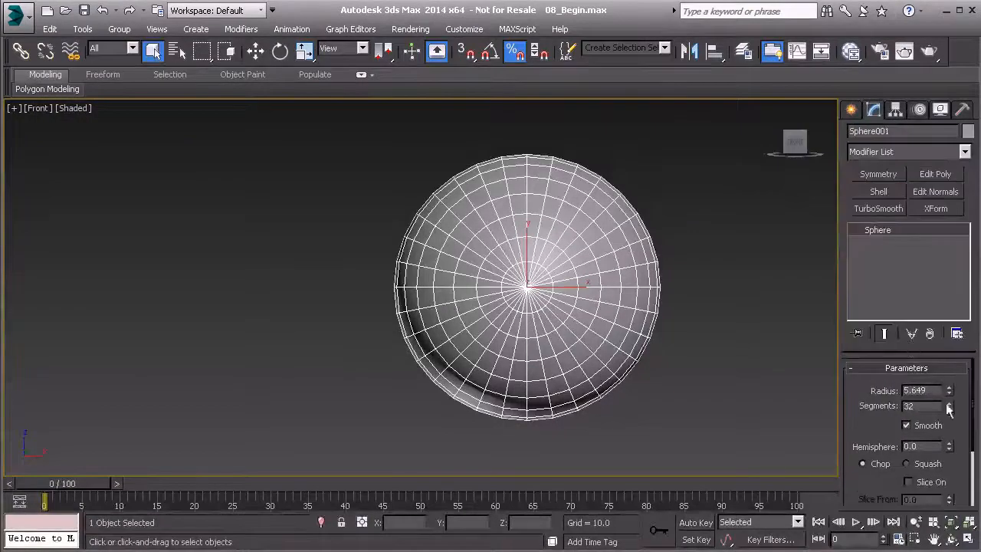
drag(953, 415, 951, 414)
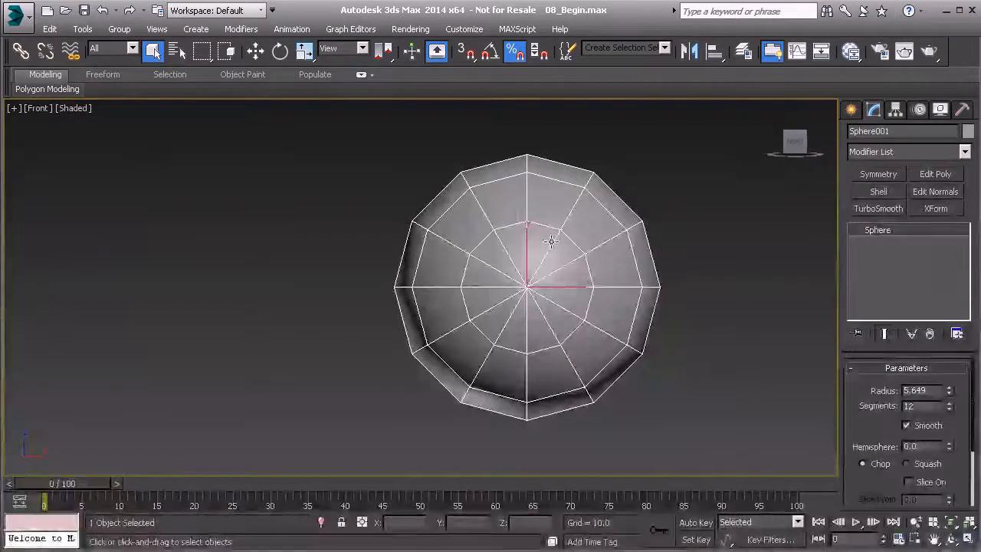
Step: End the isolation, return to the perspective view and delete the sphere
right_click(530, 256)
middle_drag(468, 321, 449, 326)
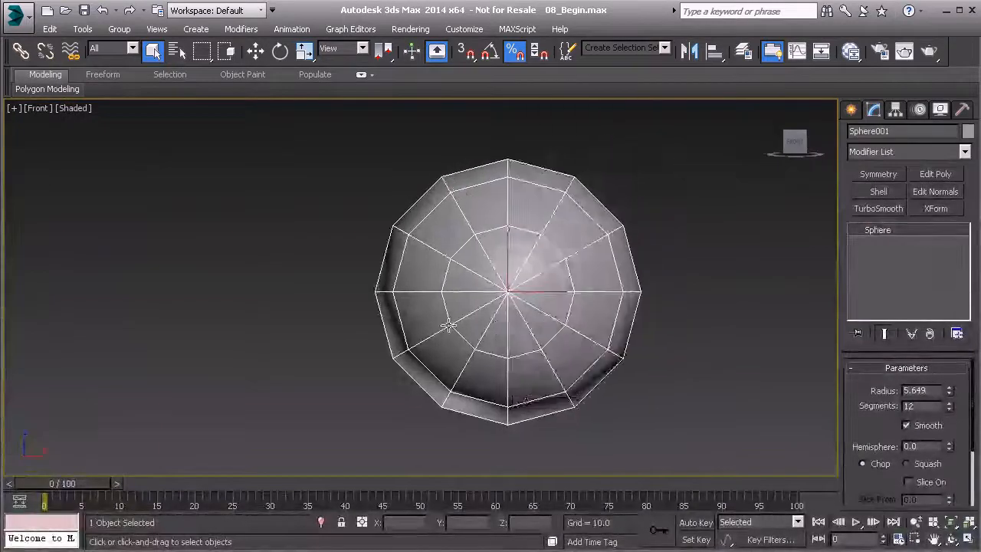
scroll(448, 325, down, 4)
key(p)
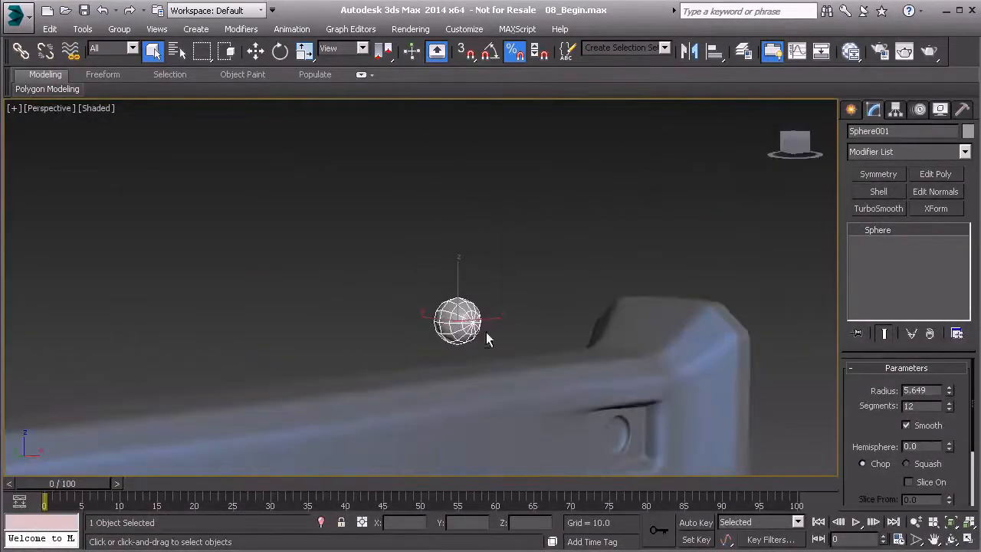
key(Delete)
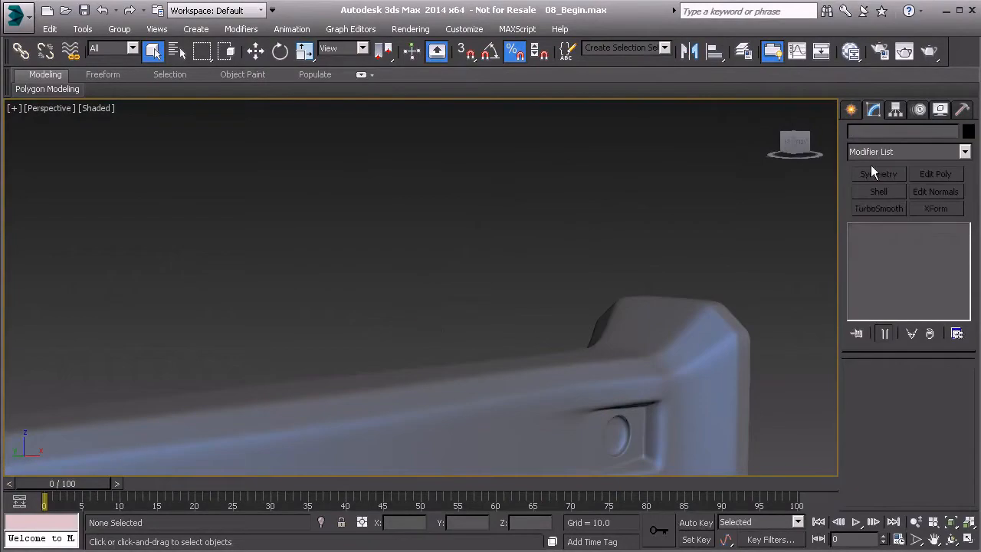
Step: Create a box about 6.2 units on each side with the Cube method, centred on the round hole in the front wireframe view
click(851, 110)
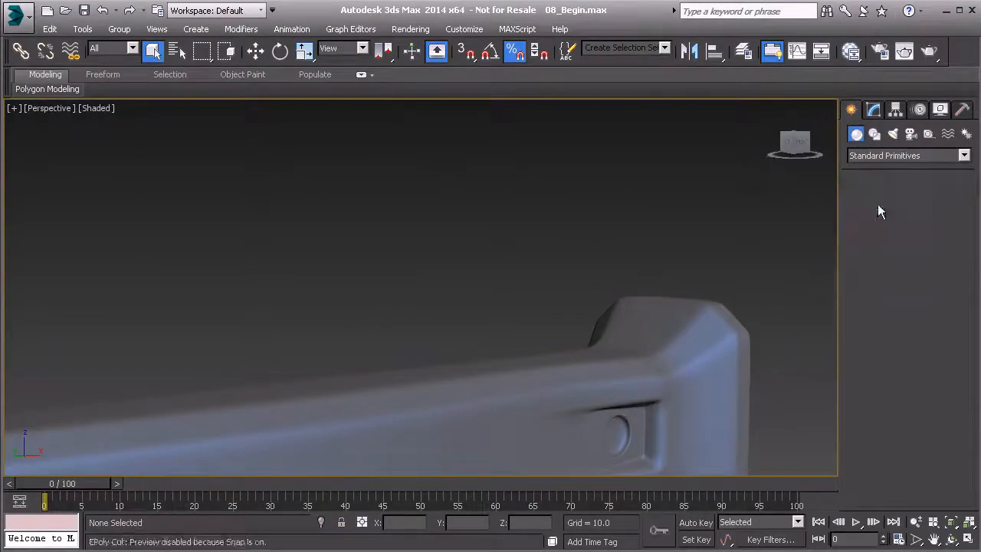
click(877, 207)
key(f)
middle_drag(525, 343, 337, 139)
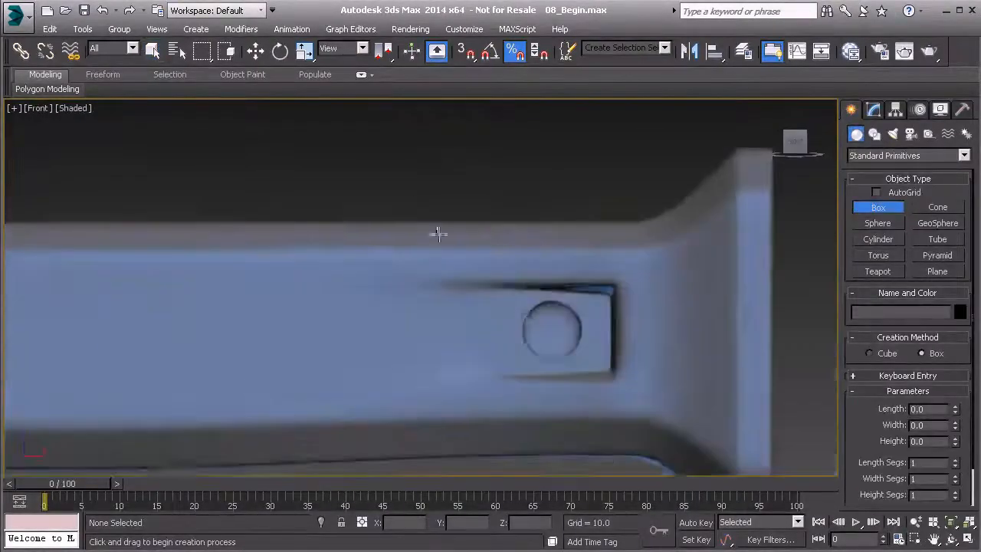
middle_drag(534, 297, 418, 227)
scroll(419, 228, up, 5)
middle_drag(464, 274, 432, 228)
mouse_move(436, 281)
mouse_down()
mouse_move(404, 227)
mouse_move(390, 222)
mouse_up()
key(F3)
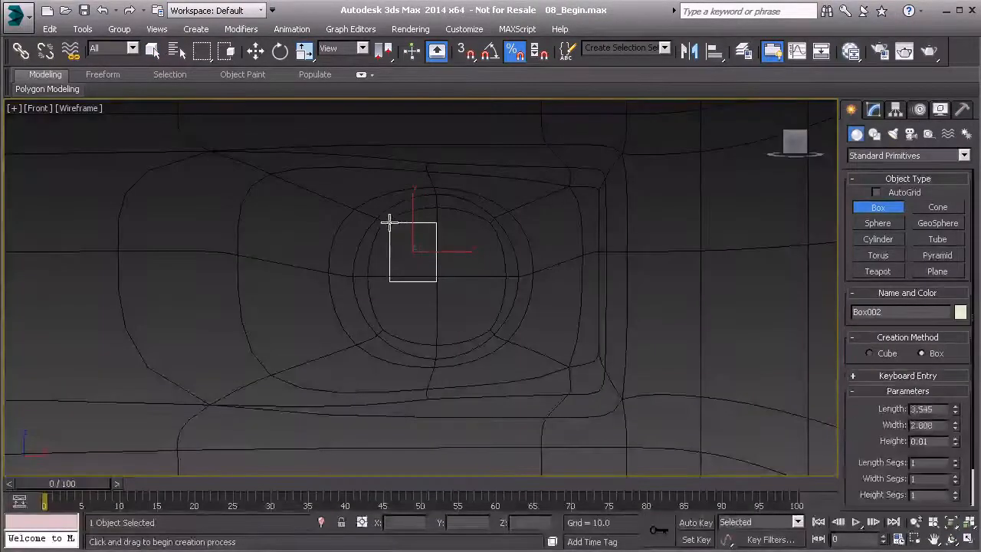
right_click(426, 243)
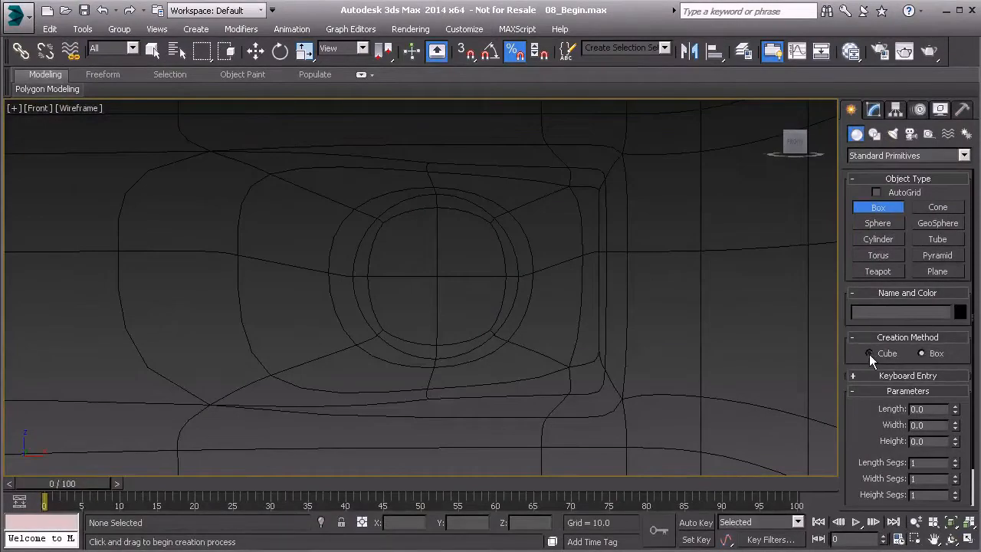
drag(438, 275, 418, 227)
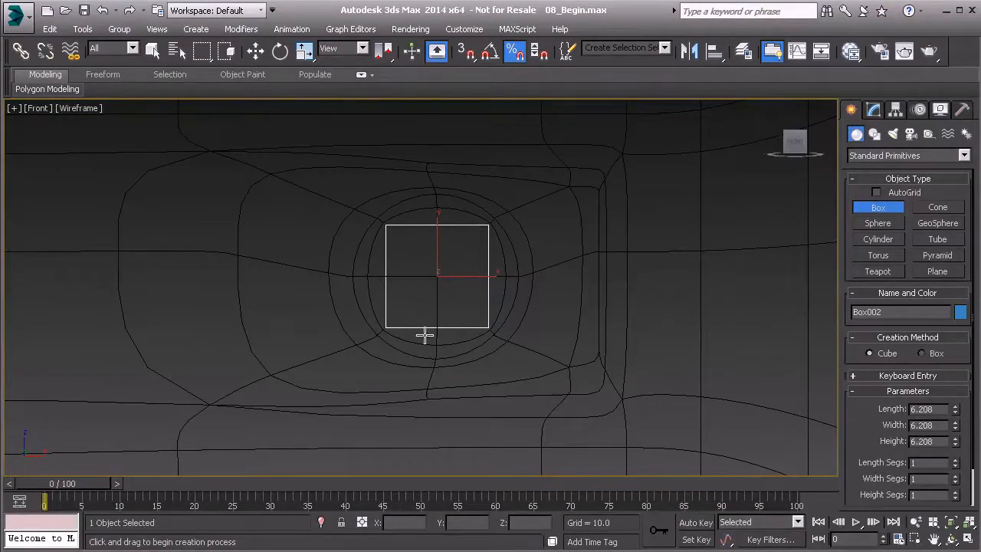
right_click(416, 252)
Step: Move the cube along Y to about -23.24 so it sits in front of the hole, and display it shaded in perspective
key(p)
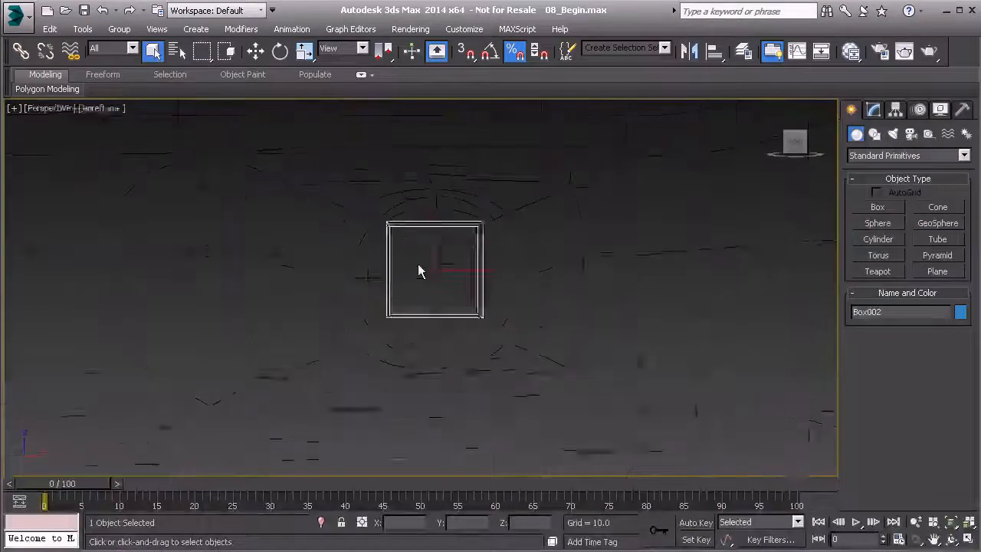
alt+middle_drag(385, 269, 438, 305)
key(w)
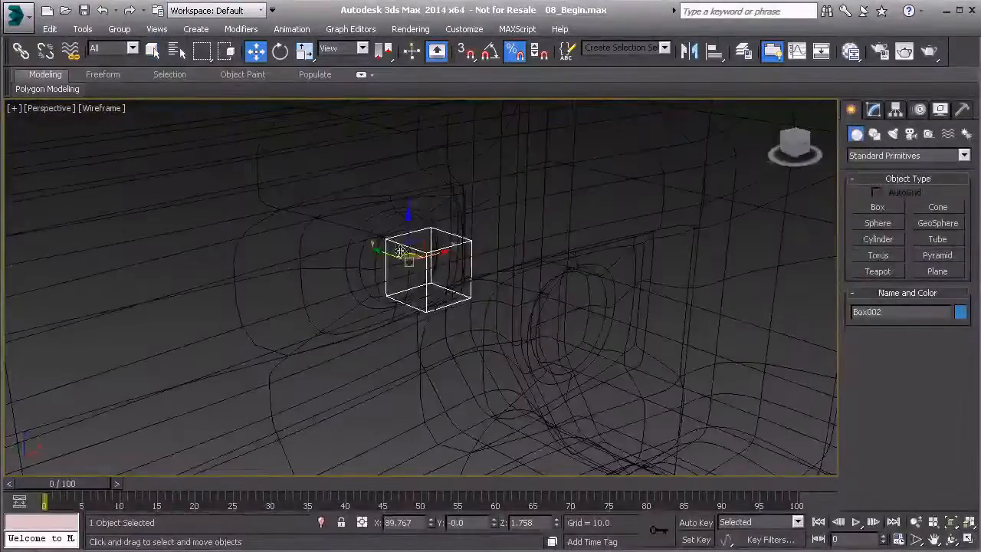
drag(437, 305, 550, 335)
key(F3)
alt+middle_drag(550, 336, 531, 314)
Step: Convert the cube to an editable poly
right_click(503, 301)
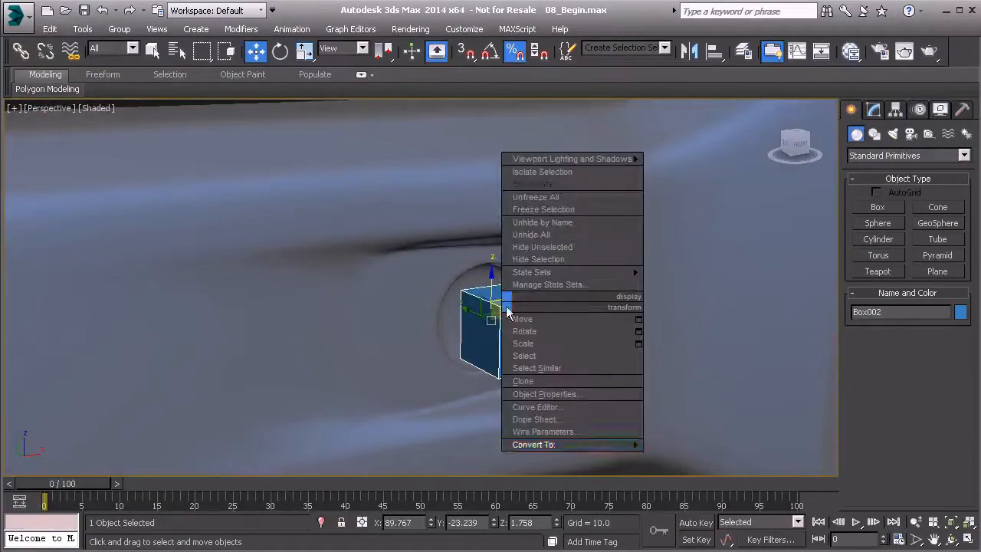
mouse_move(582, 444)
click(697, 457)
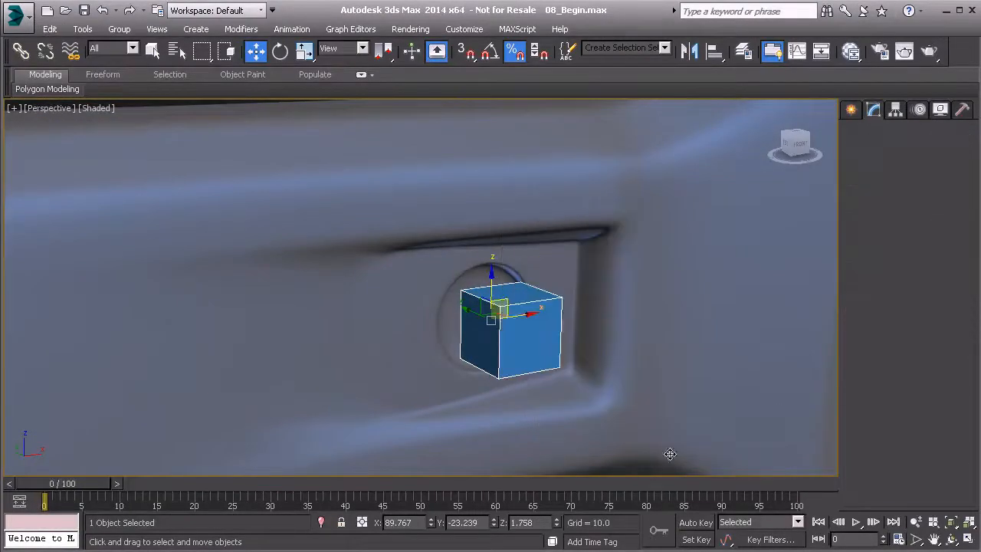
Step: Delete the cube's back polygon that faces the handle, using wireframe display to pick it
key(4)
alt+middle_drag(451, 308, 437, 321)
key(F3)
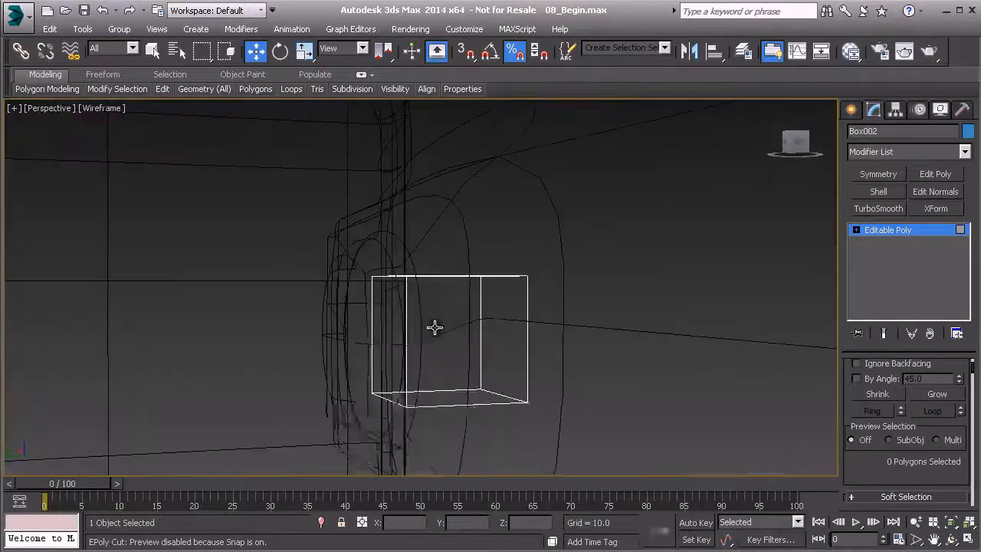
click(391, 336)
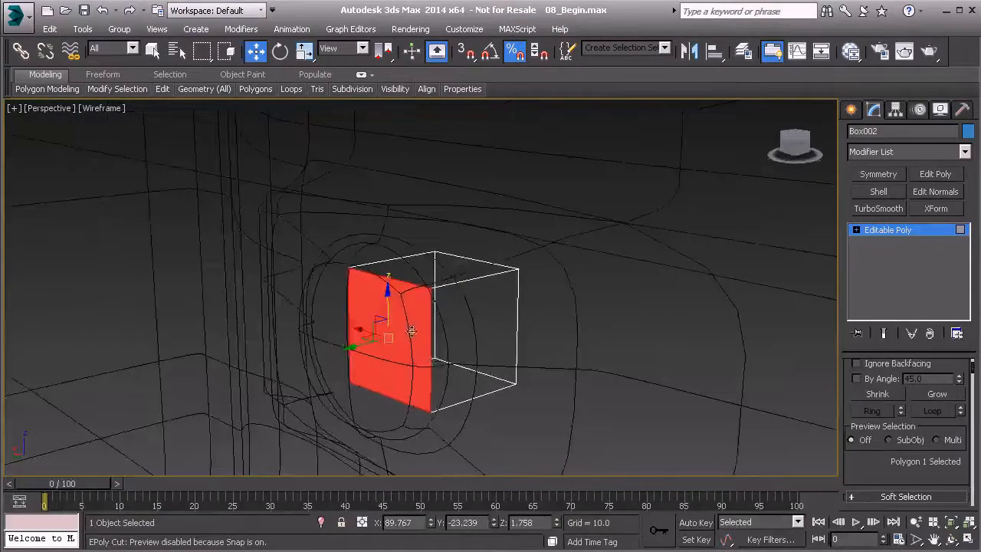
key(Delete)
key(F3)
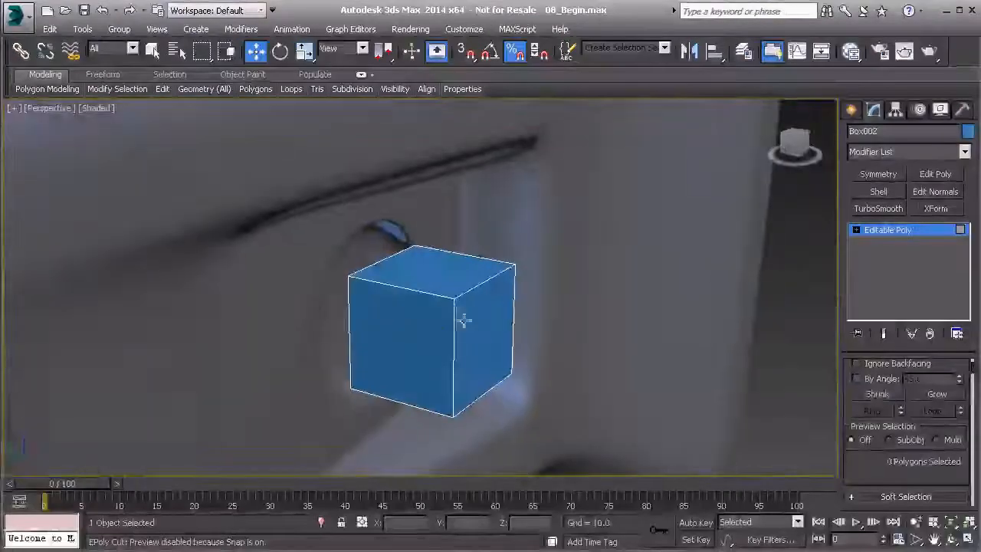
Step: Move the cube's front polygon along Y to about -27.77, and leave polygon editing
click(484, 334)
mouse_move(484, 334)
alt+middle_down()
mouse_move(429, 338)
mouse_move(481, 330)
alt+middle_up()
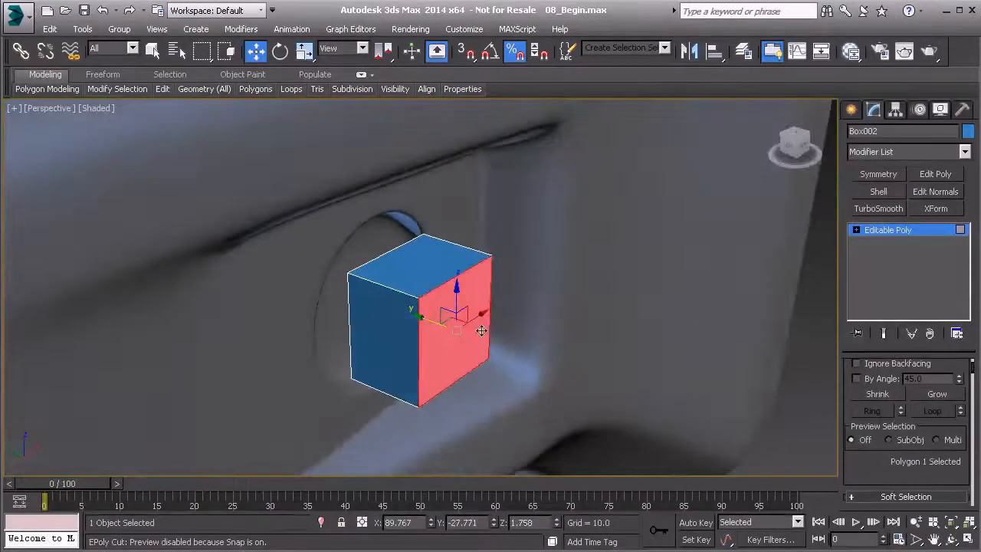
click(881, 230)
Step: Apply a Spherify modifier to the open cube
click(965, 152)
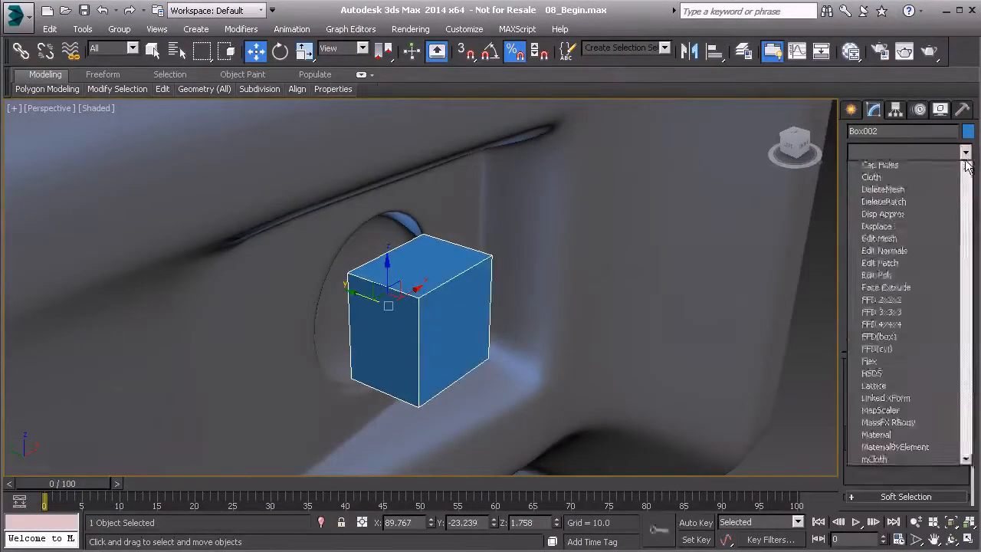
scroll(966, 176, up, 5)
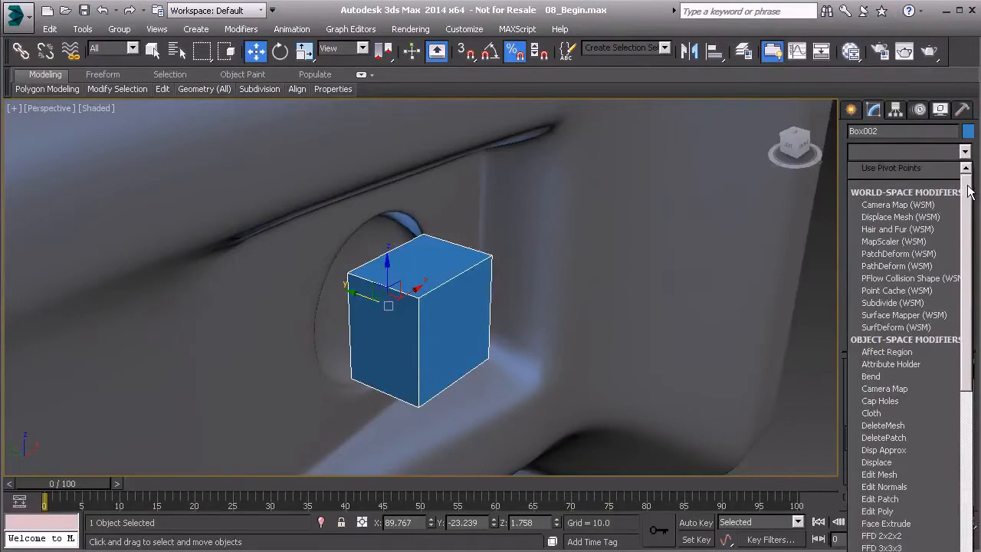
key(s)
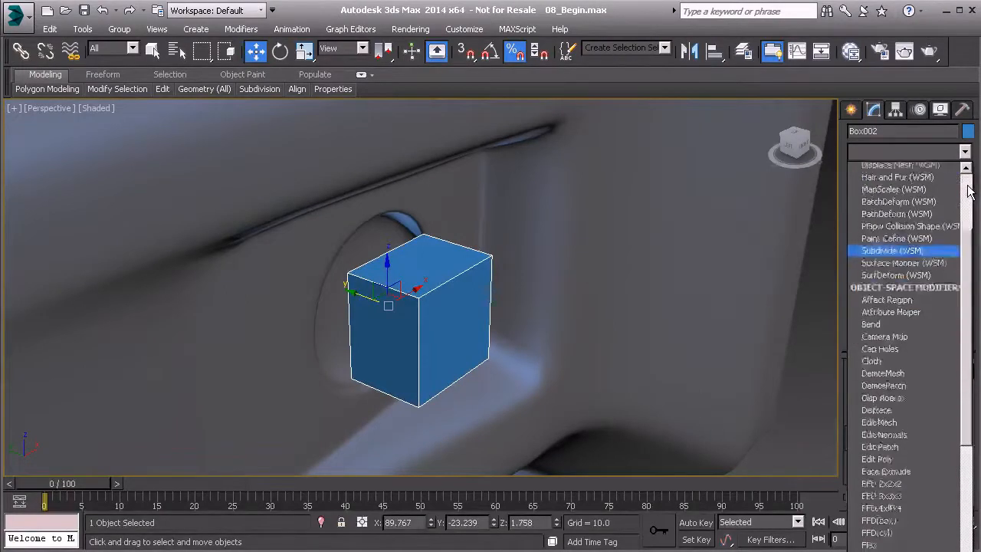
key(s)
key(s)
key(s)
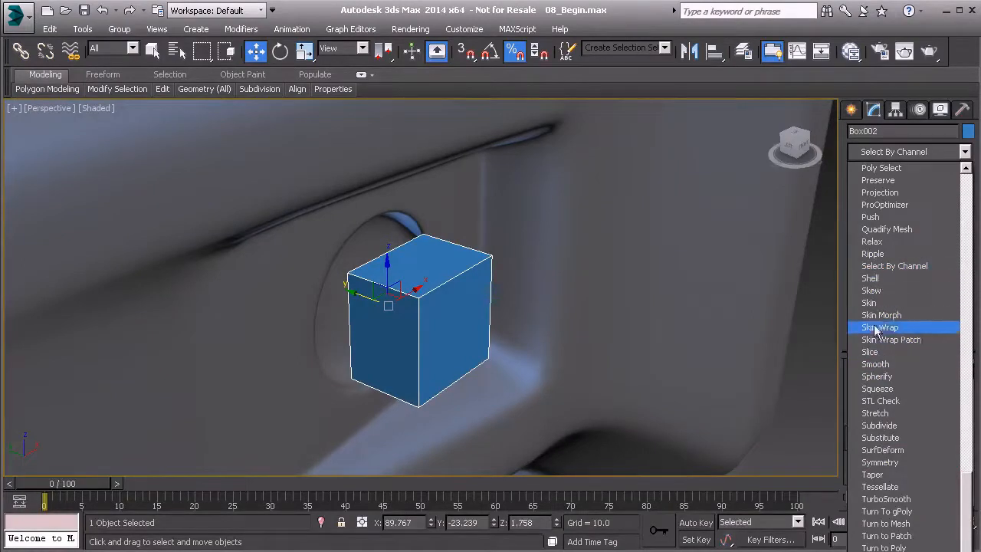
click(876, 376)
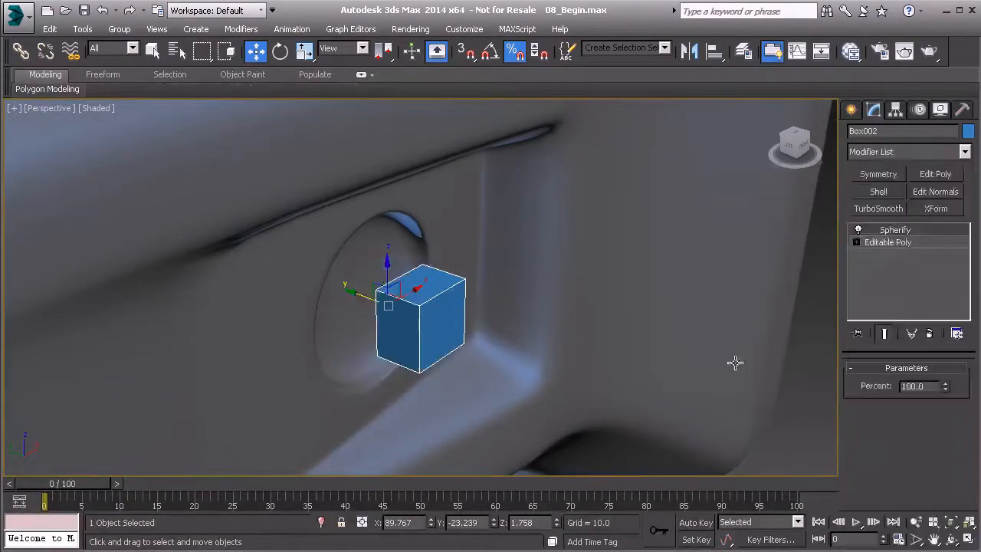
Step: Lower the Spherify percent to 40 and check the cube's shape from several angles
mouse_move(523, 344)
alt+middle_down()
mouse_move(501, 334)
mouse_move(532, 286)
mouse_move(512, 258)
mouse_move(521, 345)
mouse_move(538, 342)
alt+middle_up()
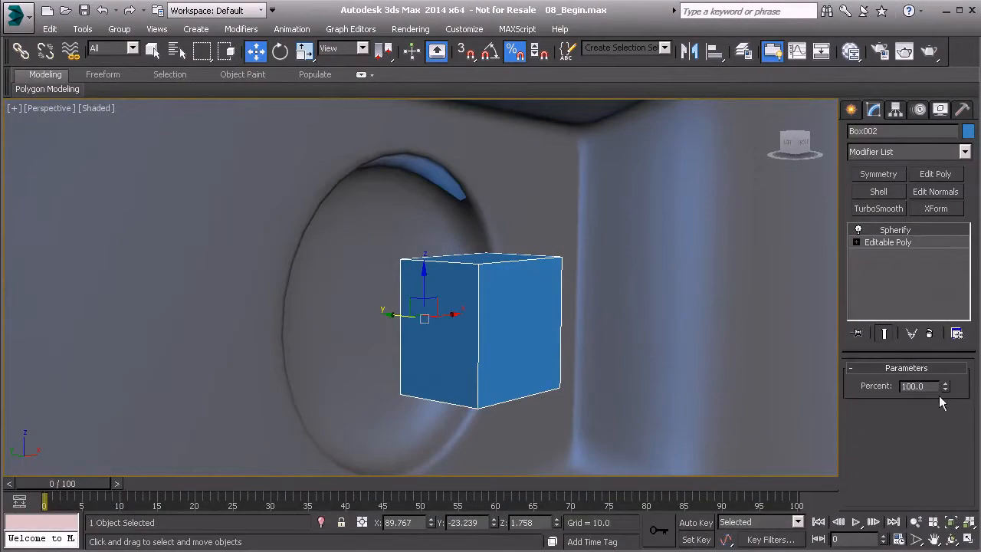
drag(946, 384, 900, 434)
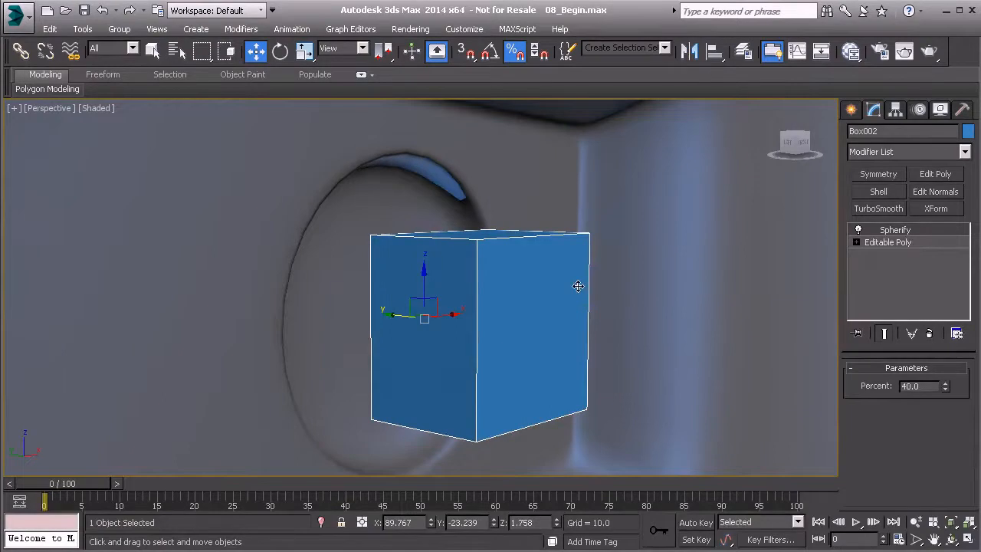
alt+middle_drag(558, 266, 565, 304)
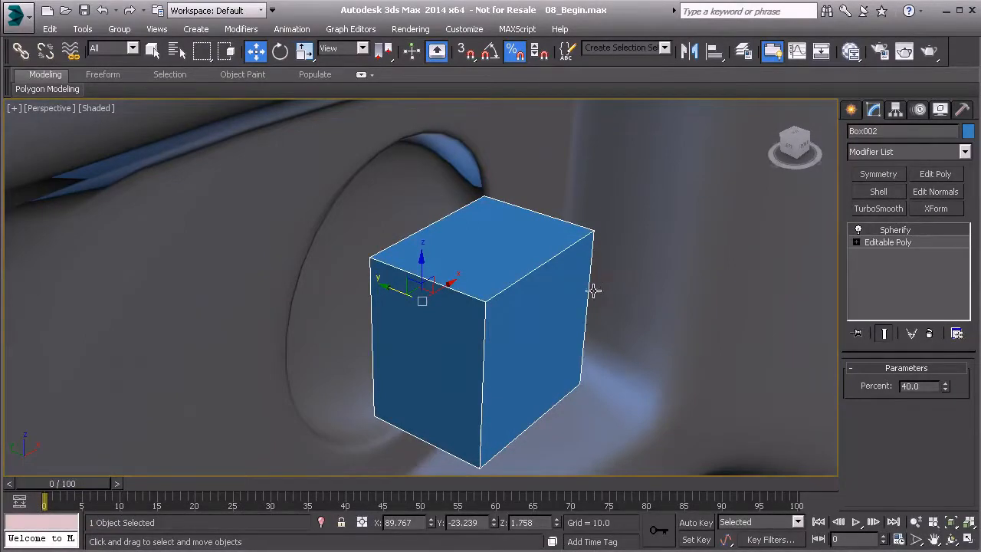
Step: Replace the Spherify modifier on the cube with a TurboSmooth modifier
right_click(888, 231)
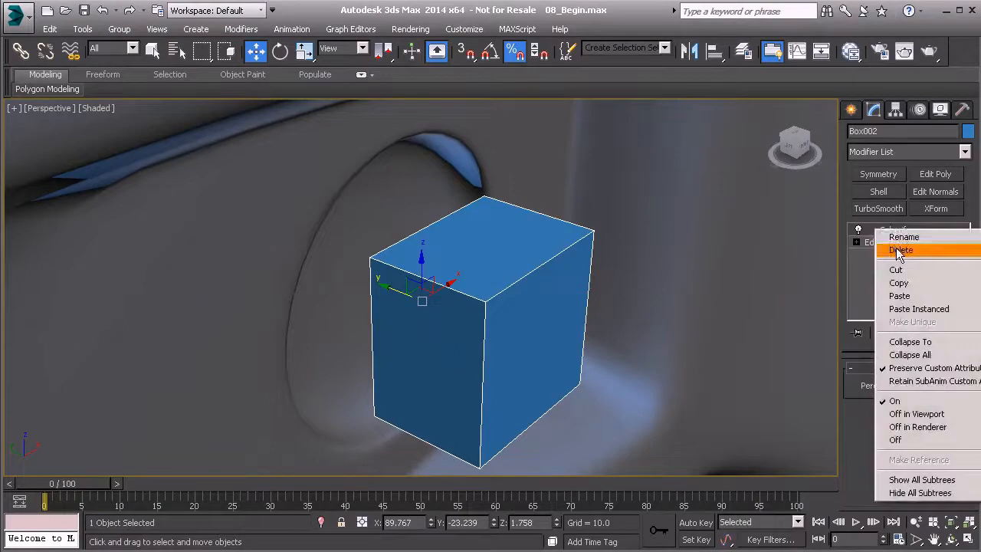
click(895, 250)
click(879, 210)
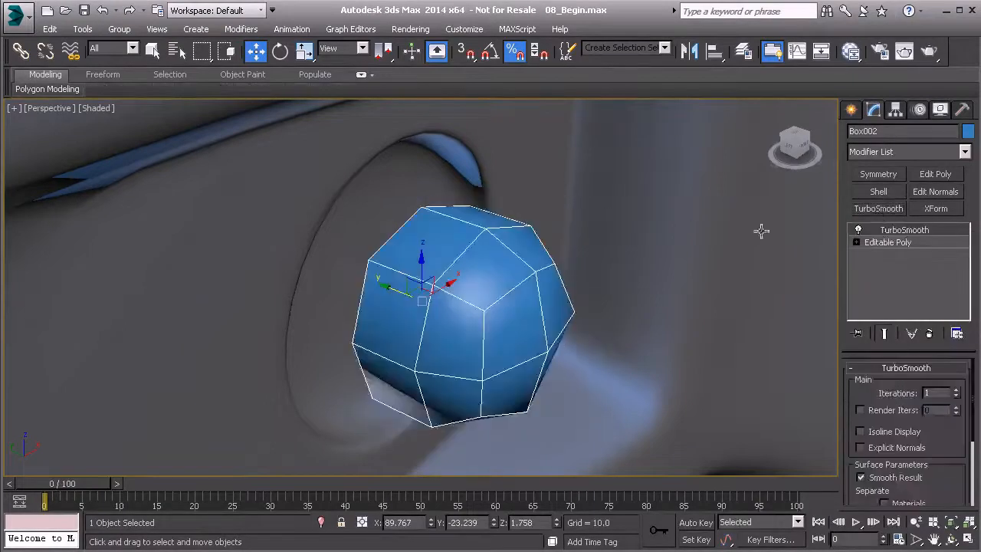
alt+middle_drag(528, 323, 522, 296)
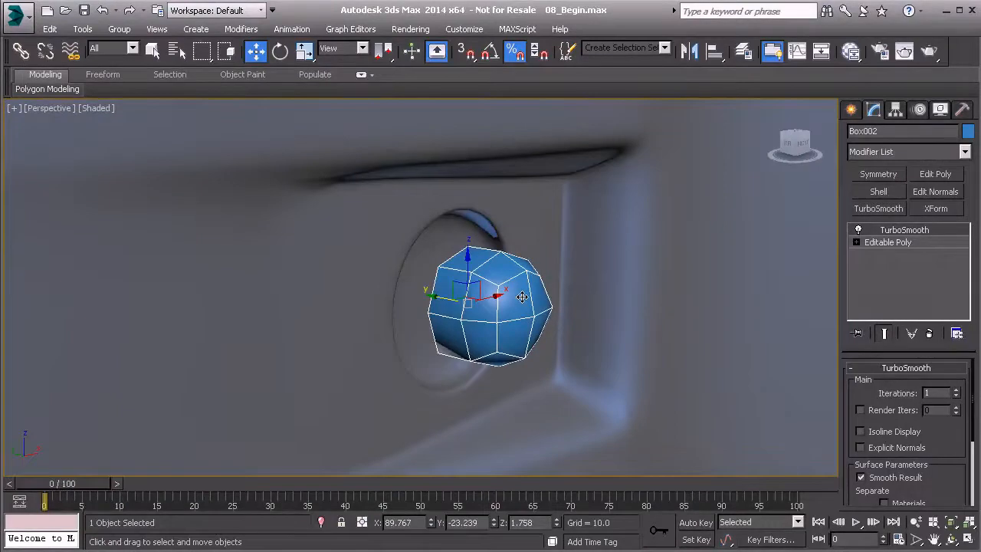
Step: Raise the TurboSmooth iterations on the cube to 2
alt+middle_drag(494, 299, 520, 266)
alt+middle_drag(513, 353, 539, 304)
click(955, 389)
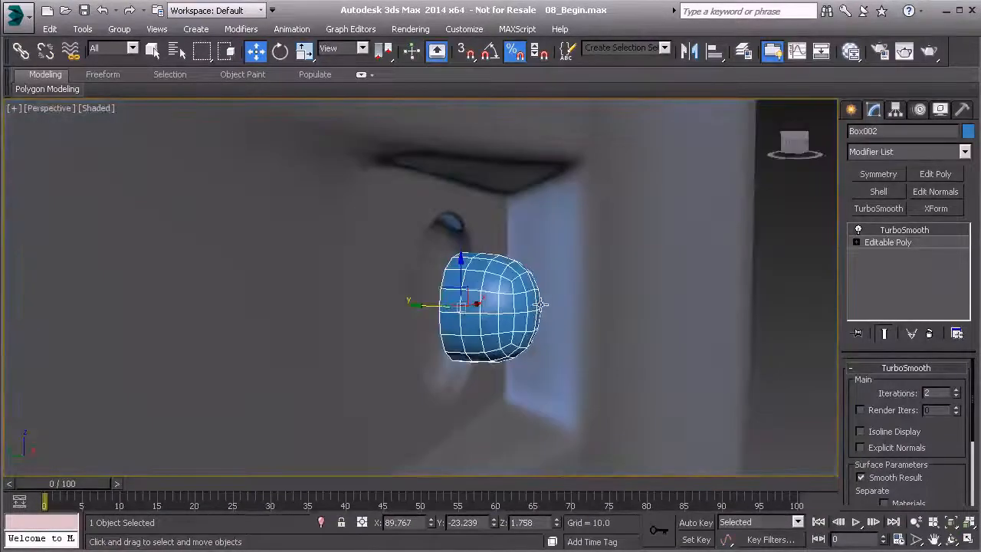
Step: Select the four edges around the cube's open back at the Editable Poly level and move them along Y to about -25.42
click(920, 244)
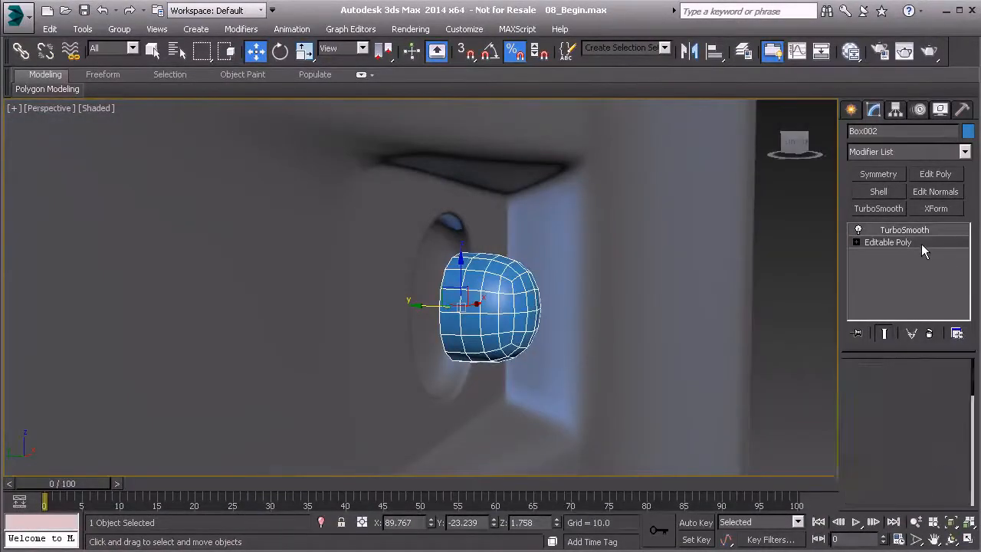
key(2)
key(alt+c)
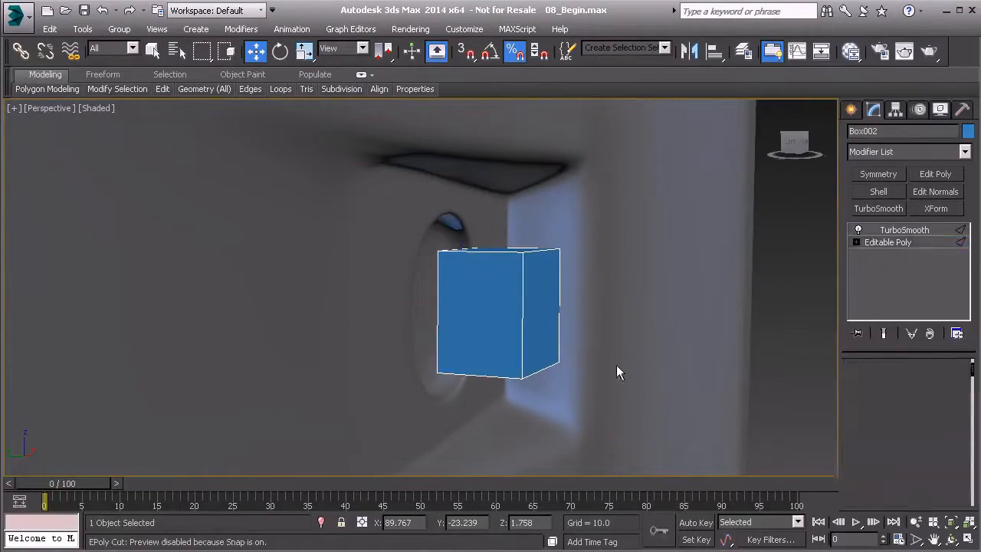
alt+middle_drag(465, 286, 460, 285)
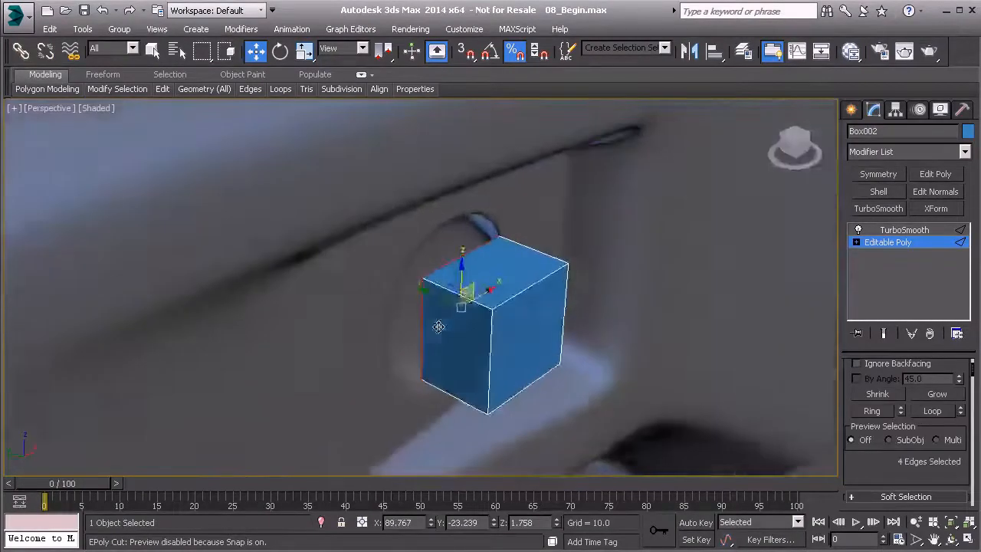
drag(434, 297, 462, 309)
alt+middle_drag(461, 309, 437, 281)
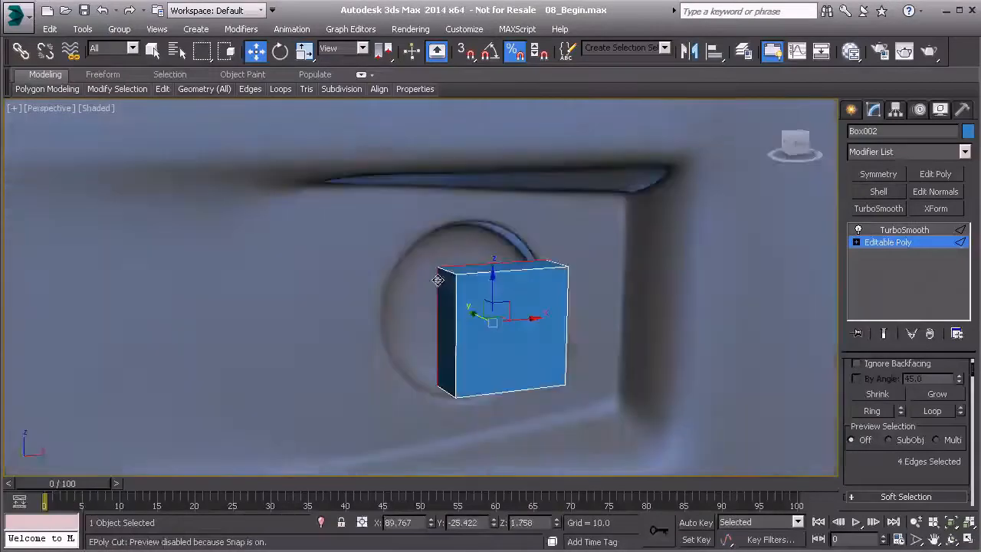
Step: Scale the four open back edges up to about 120 percent in X and Z
click(304, 54)
drag(472, 305, 464, 298)
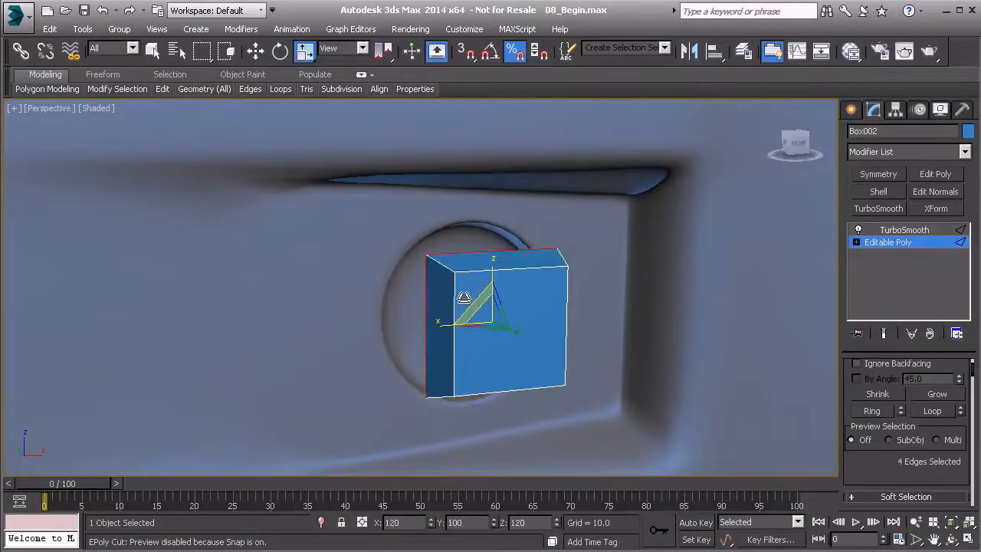
alt+middle_drag(464, 297, 444, 316)
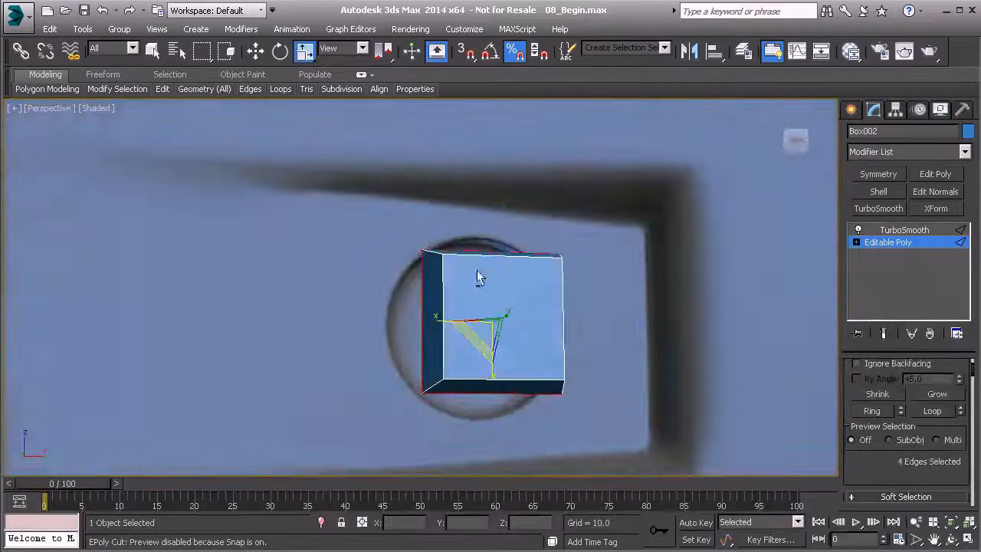
Step: Return to the TurboSmooth level, check the rounded head from several angles, and set its iterations to 3
click(907, 230)
alt+middle_drag(543, 321, 553, 346)
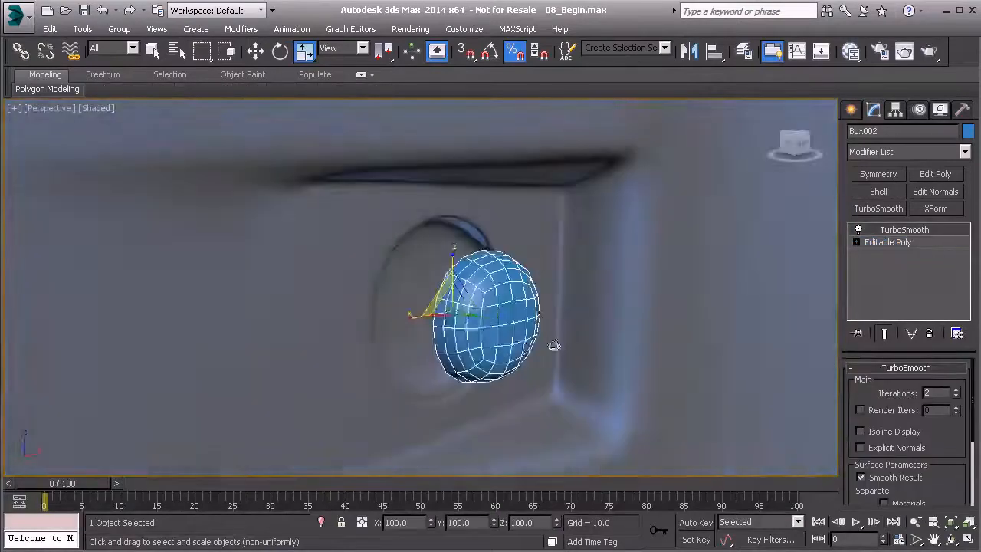
alt+middle_drag(483, 310, 434, 262)
scroll(475, 316, up, 3)
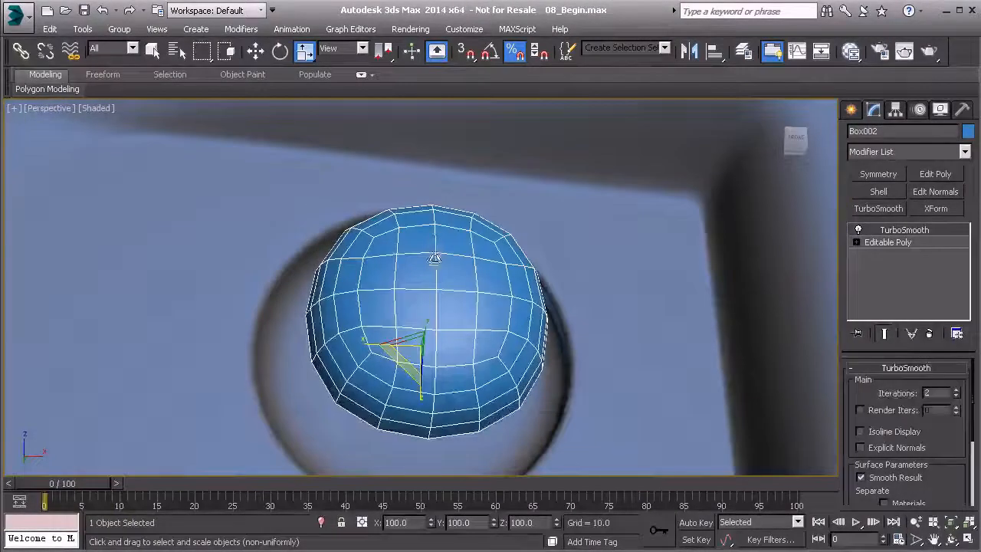
alt+middle_drag(431, 333, 447, 268)
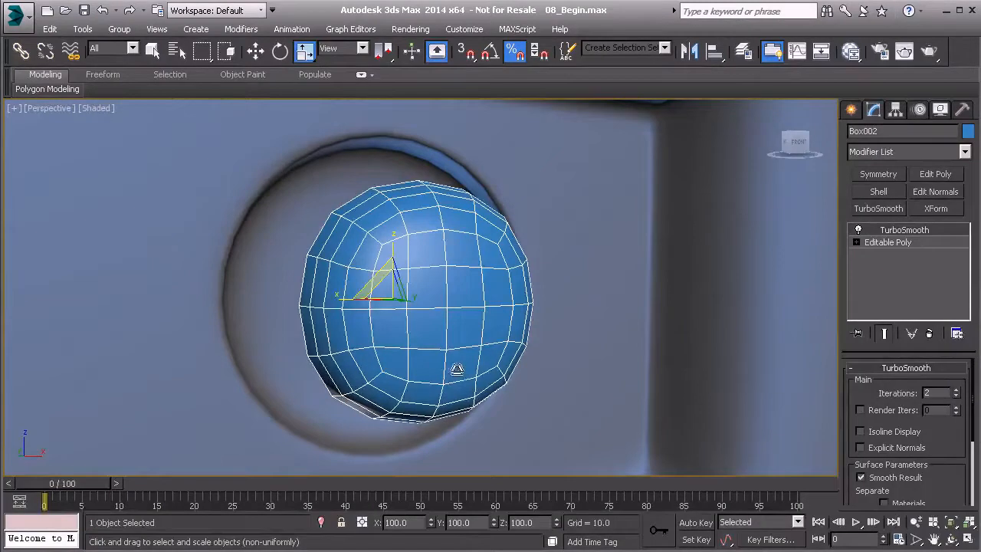
click(955, 390)
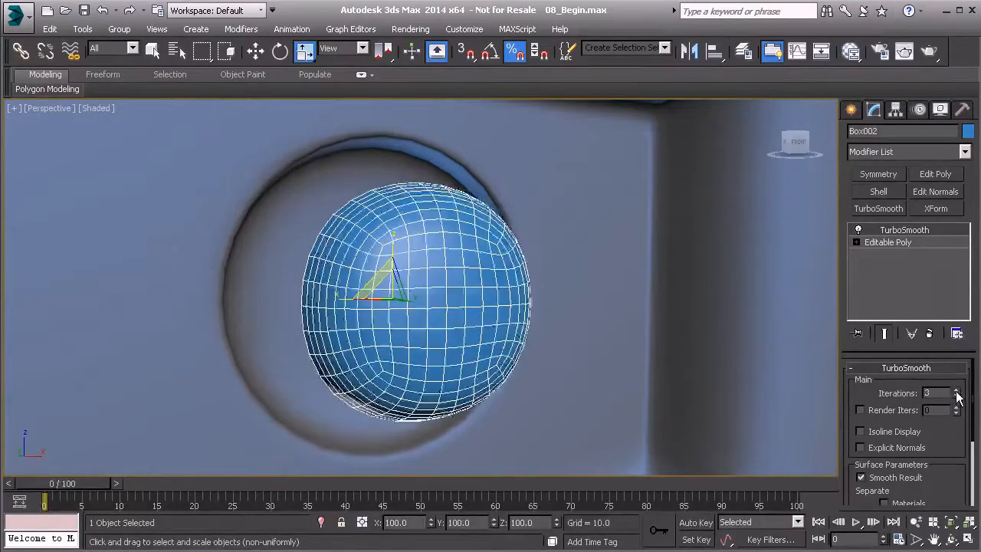
alt+middle_drag(535, 313, 438, 308)
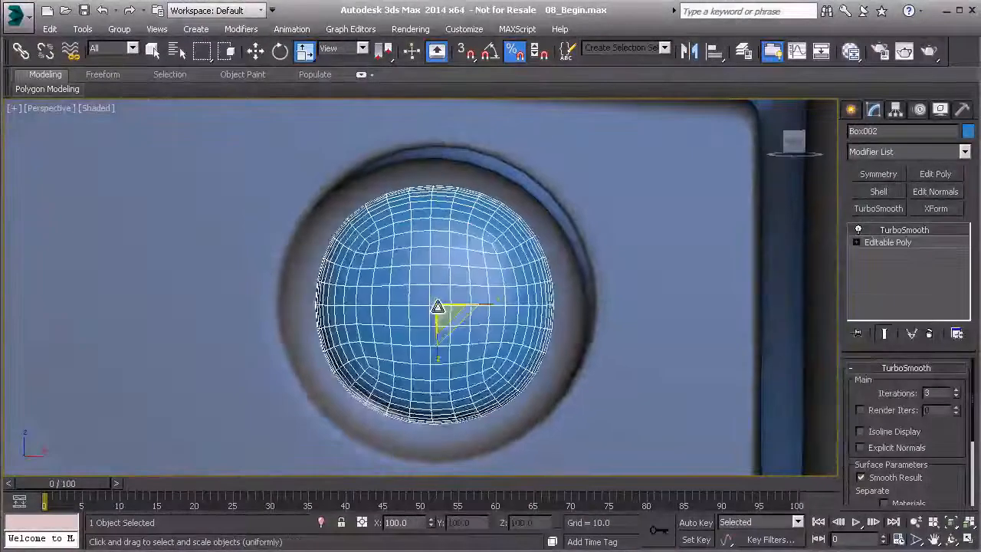
Step: Examine the smoothed head in the front view, comparing the TurboSmooth mesh with the selectable polygons of the base Editable Poly
key(f)
scroll(432, 286, up, 4)
scroll(432, 286, up, 6)
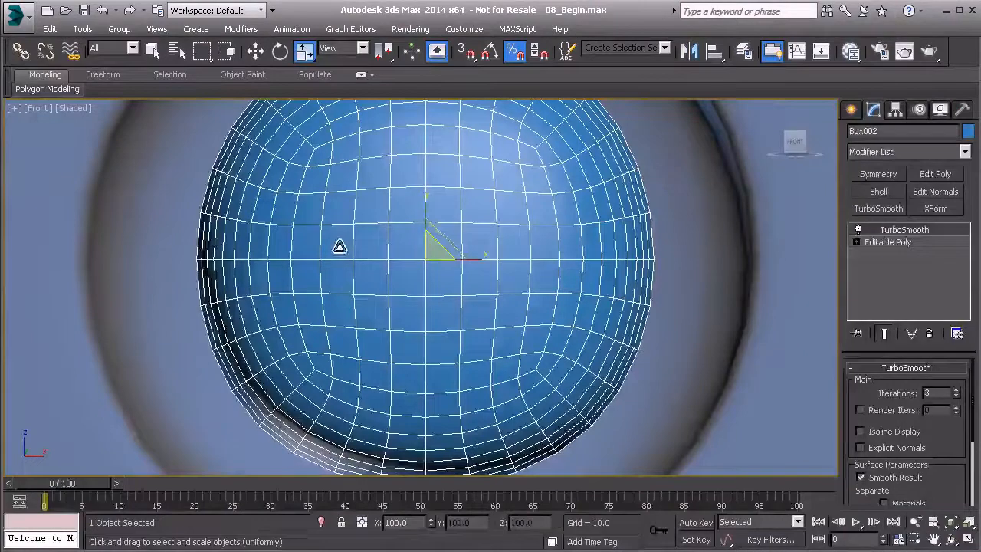
click(888, 242)
click(882, 334)
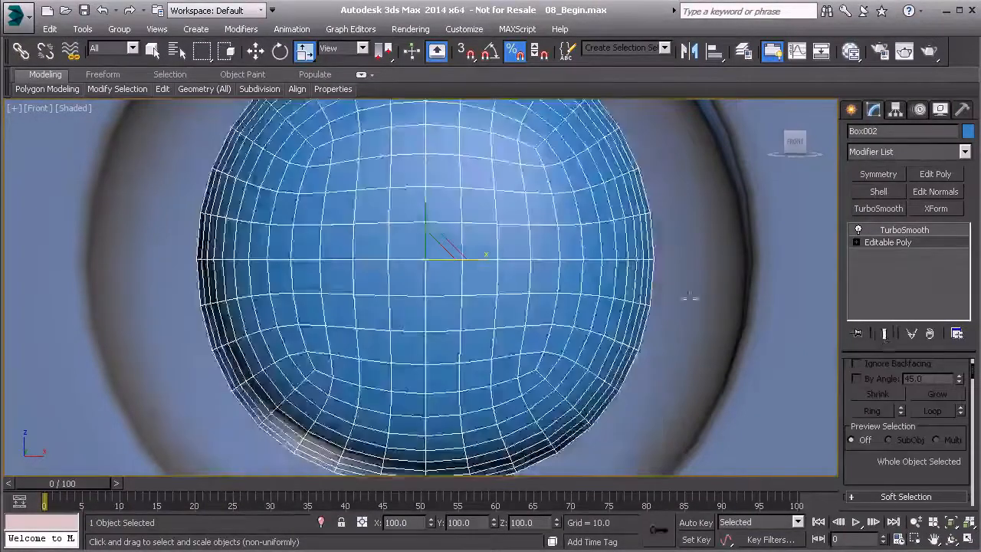
click(904, 230)
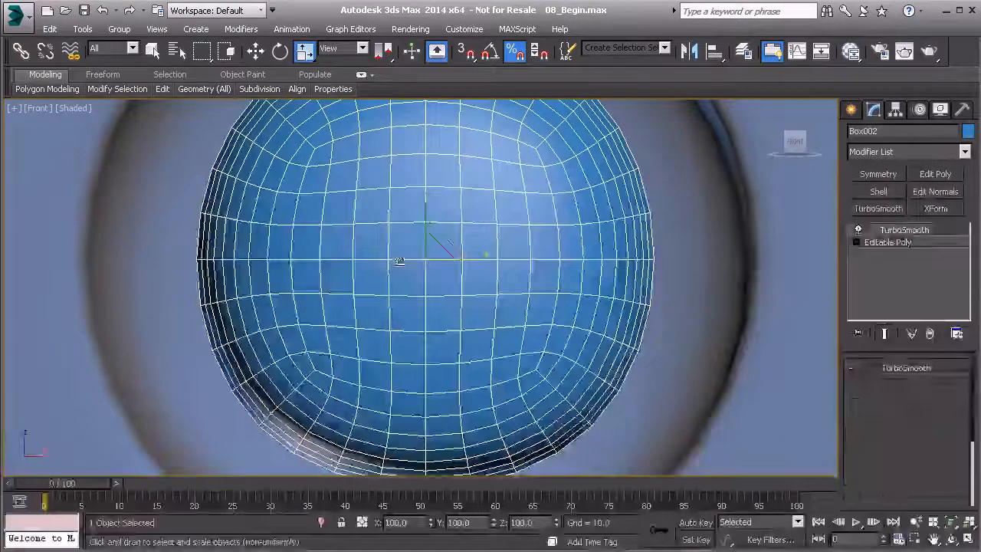
click(874, 243)
key(4)
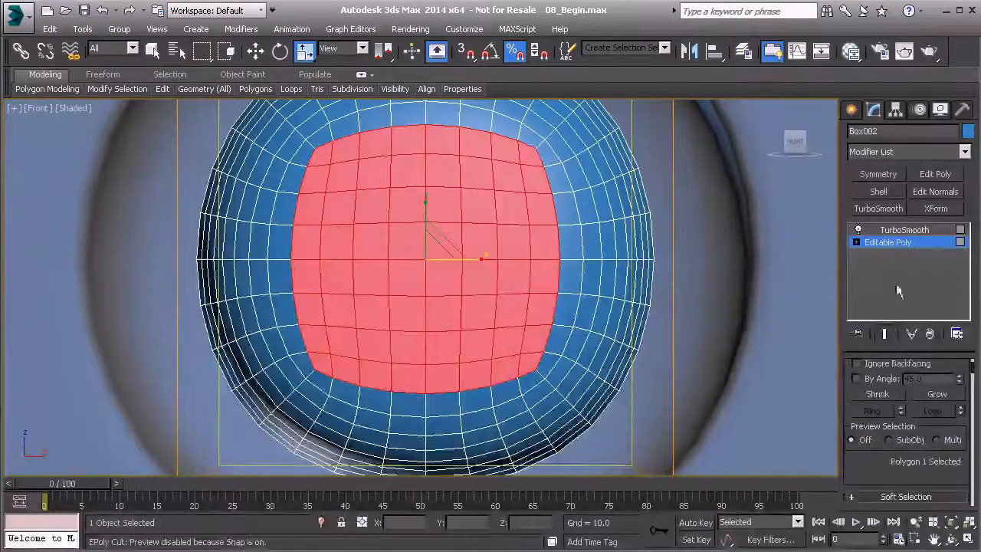
click(856, 243)
click(857, 243)
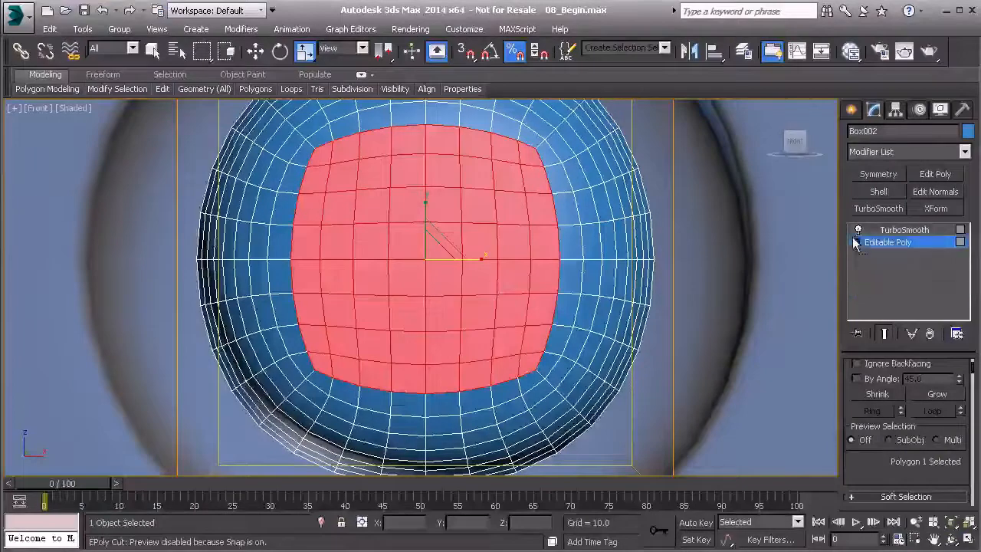
click(891, 245)
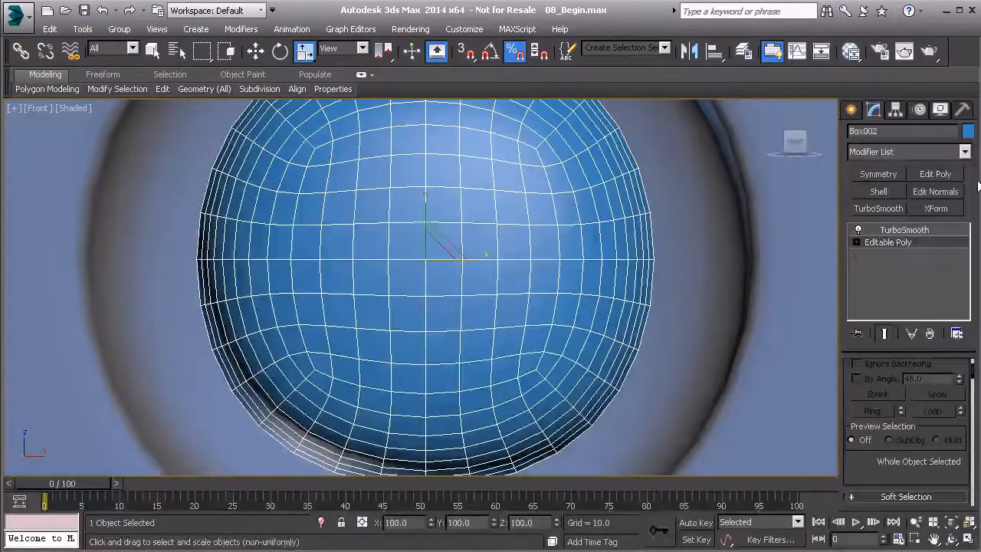
Step: Add an Edit Poly modifier above TurboSmooth and enter its polygon editing level
click(947, 175)
mouse_move(900, 243)
mouse_down()
mouse_move(896, 217)
mouse_move(901, 228)
mouse_up()
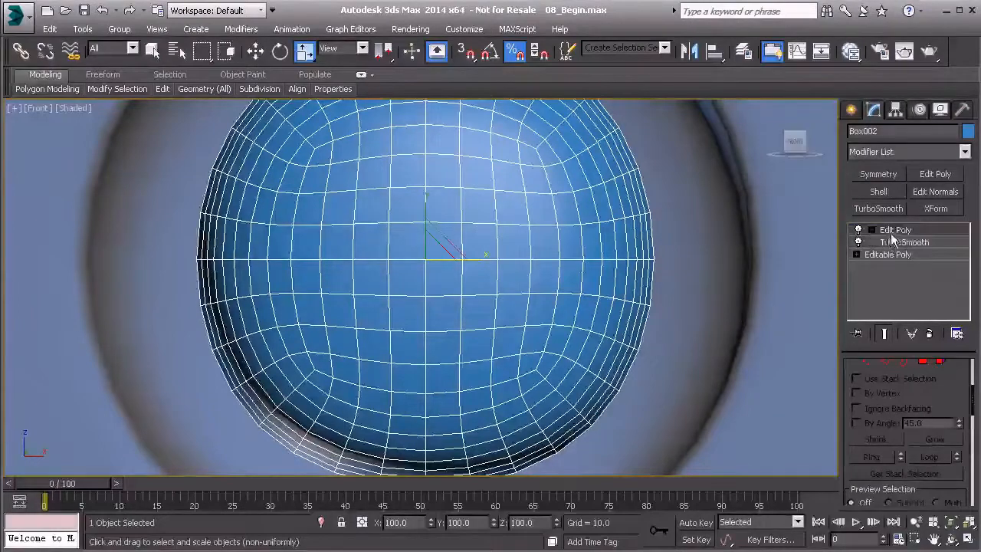
click(893, 231)
click(922, 361)
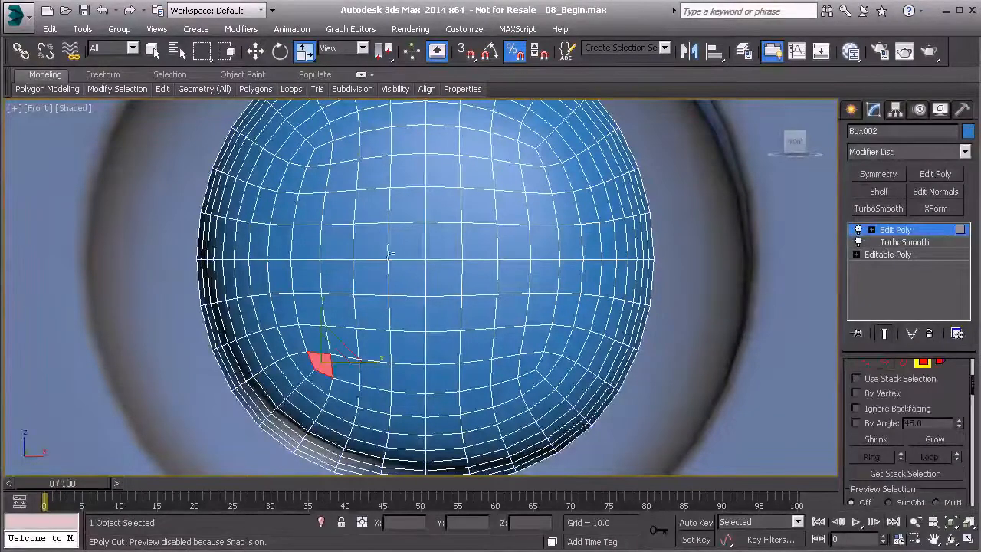
Step: Select a horizontal bar of polygons, six wide and two high, across the center of the head
click(342, 246)
ctrl+click(341, 274)
ctrl+click(370, 276)
ctrl+click(373, 242)
ctrl+click(403, 243)
ctrl+click(405, 273)
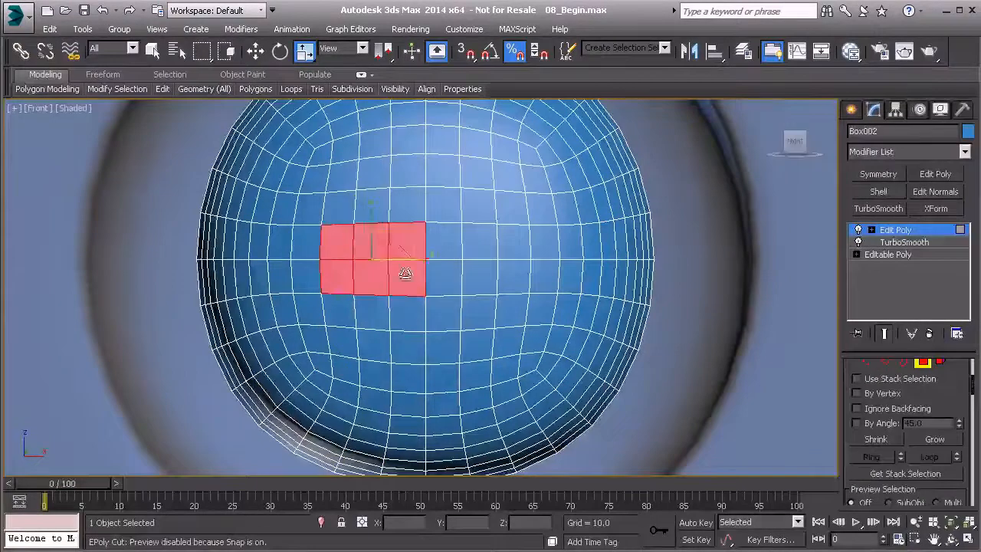
ctrl+click(442, 278)
ctrl+click(444, 242)
ctrl+click(479, 242)
ctrl+click(480, 278)
ctrl+click(513, 278)
ctrl+click(517, 248)
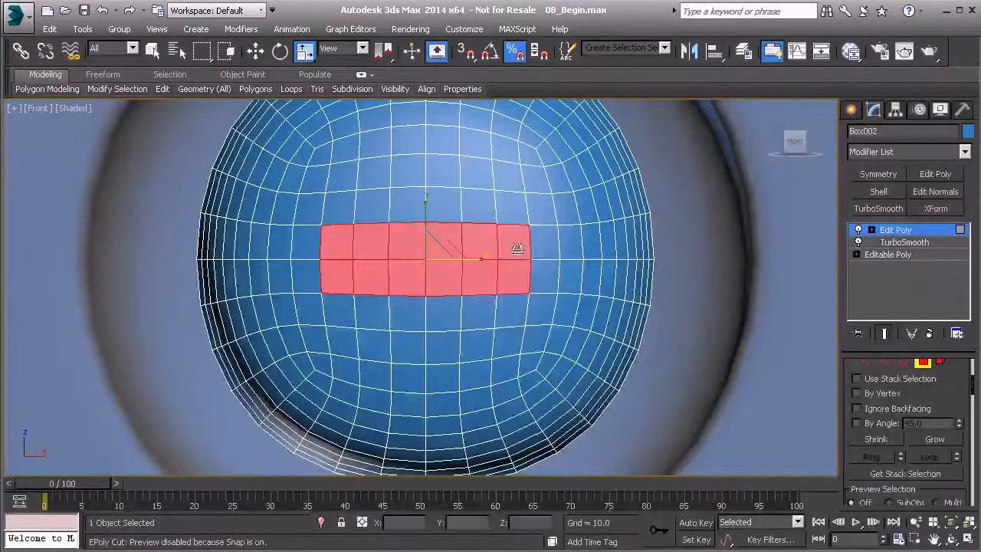
Step: Extend the selection with two-by-two polygon blocks above and below the bar's center to form a cross
ctrl+click(407, 206)
ctrl+click(443, 206)
ctrl+click(407, 170)
ctrl+click(443, 171)
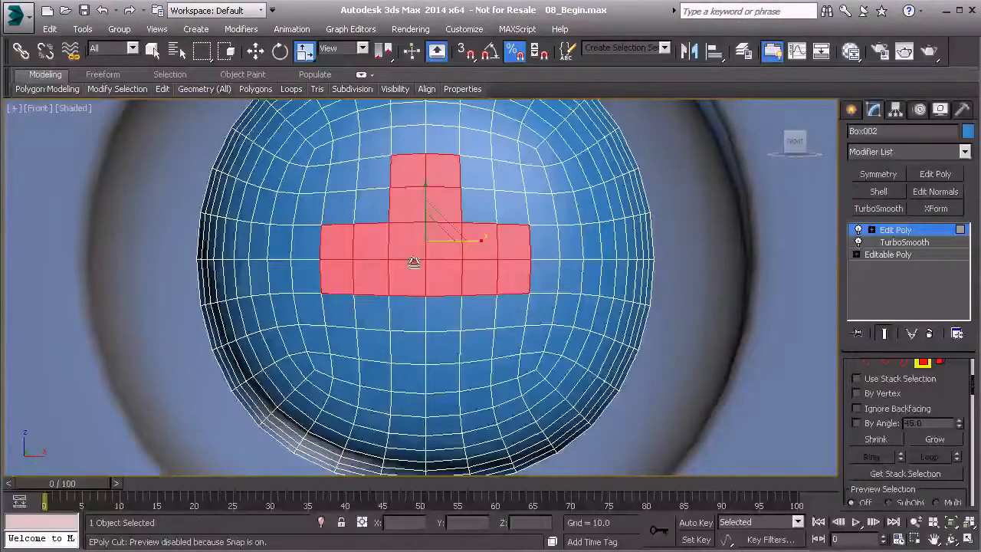
ctrl+click(408, 313)
ctrl+click(443, 312)
ctrl+click(443, 347)
ctrl+click(407, 347)
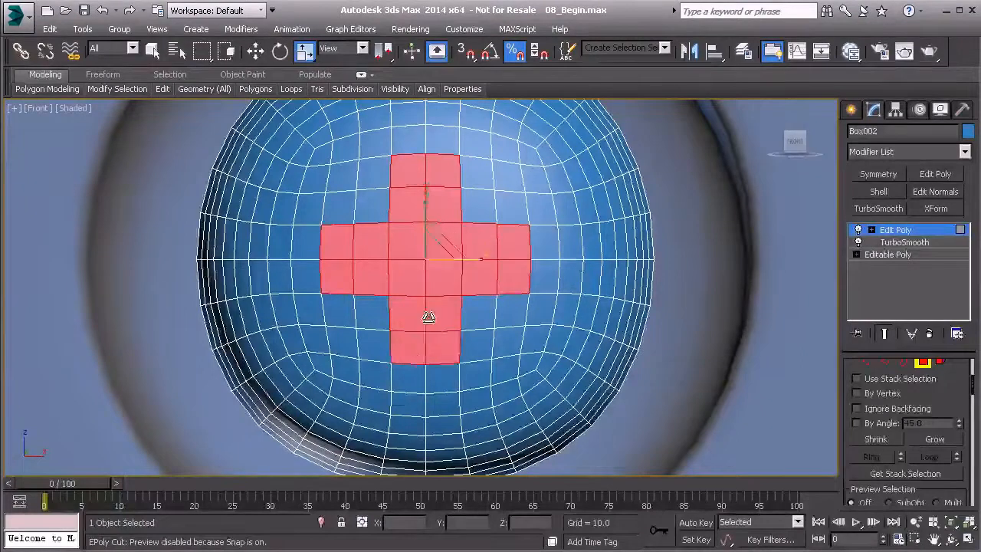
Step: Inset the cross-shaped polygon selection slightly as a group, working in the perspective view
scroll(428, 317, down, 3)
middle_drag(428, 317, 455, 314)
key(p)
scroll(400, 309, down, 2)
scroll(400, 305, down, 5)
key(z)
scroll(426, 299, down, 4)
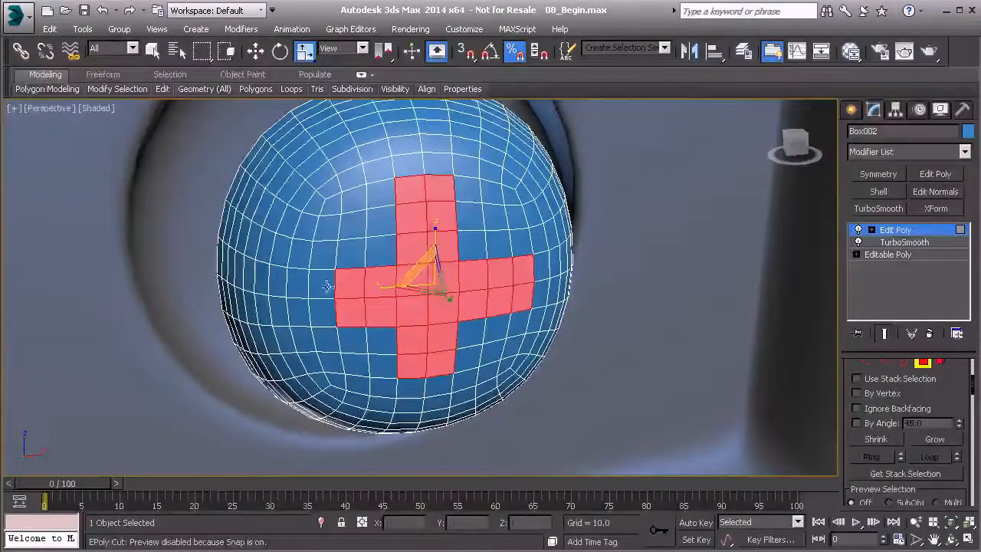
alt+middle_drag(406, 399, 448, 336)
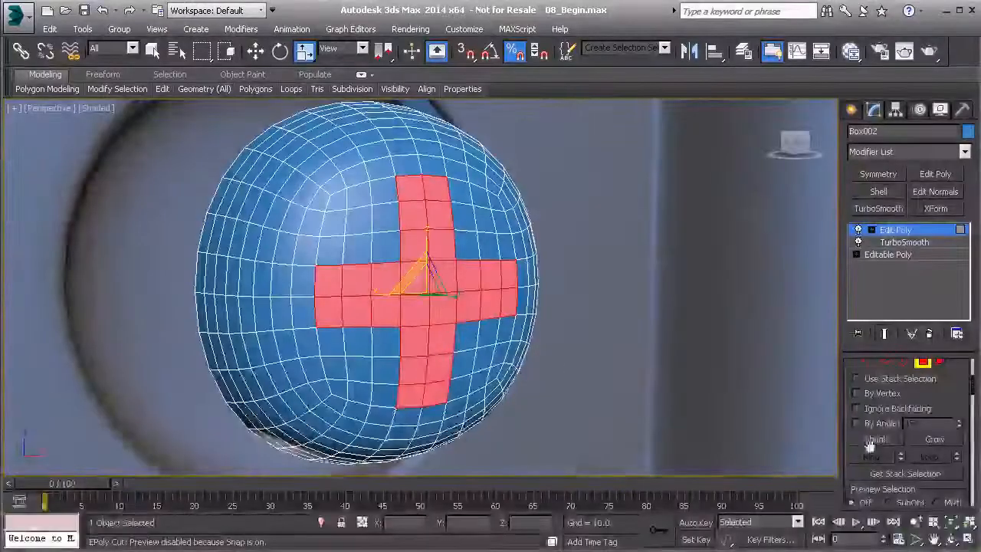
scroll(873, 433, up, 2)
scroll(874, 433, down, 5)
click(957, 443)
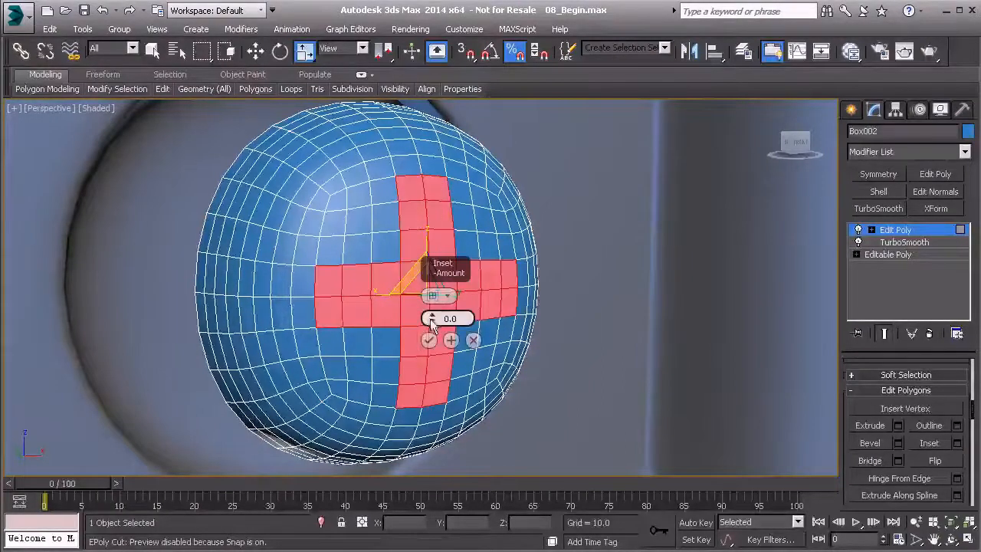
drag(431, 322, 434, 321)
click(429, 340)
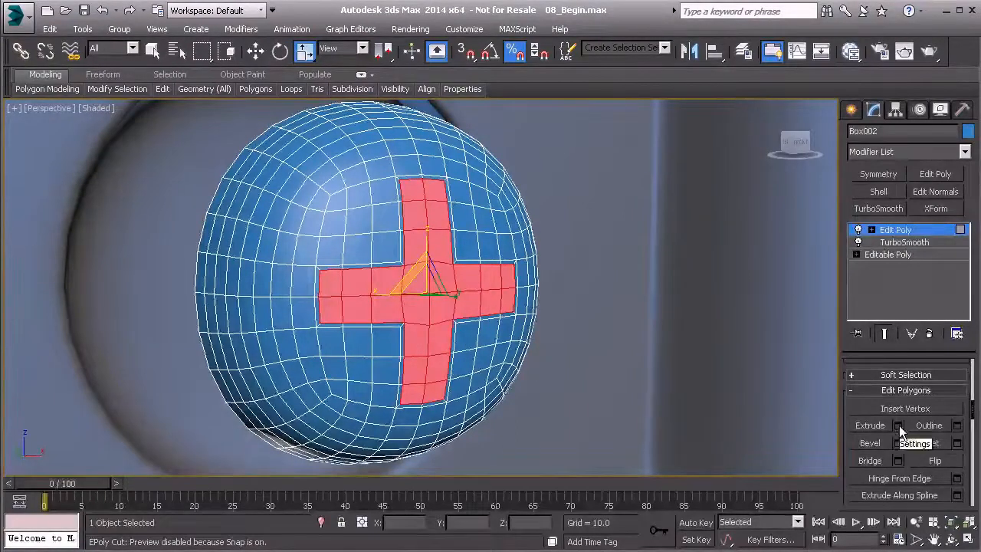
Step: Extrude the cross polygons inward with a height of -0.142, and apply it while continuing with another extrusion
drag(431, 318, 431, 324)
right_click(431, 320)
alt+middle_drag(361, 330, 434, 371)
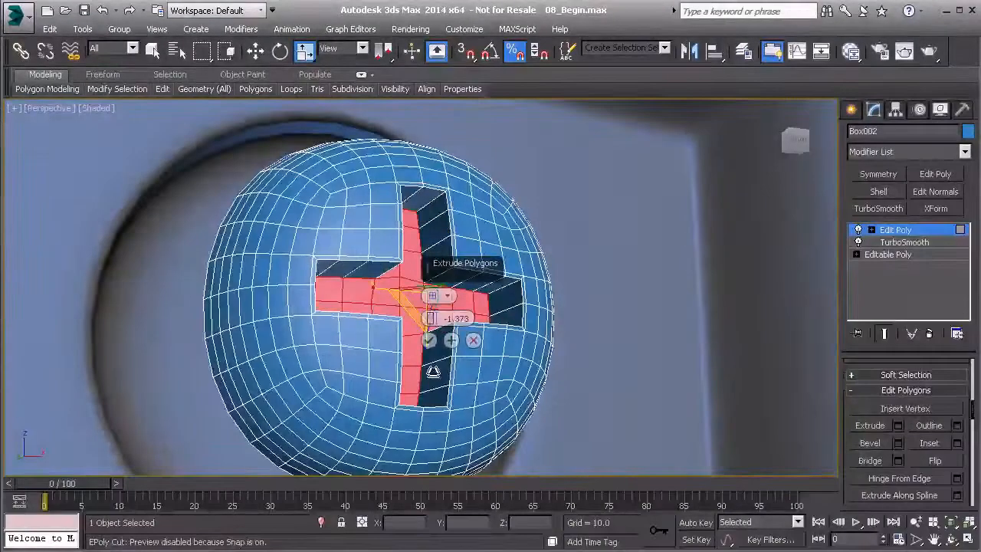
drag(431, 319, 431, 318)
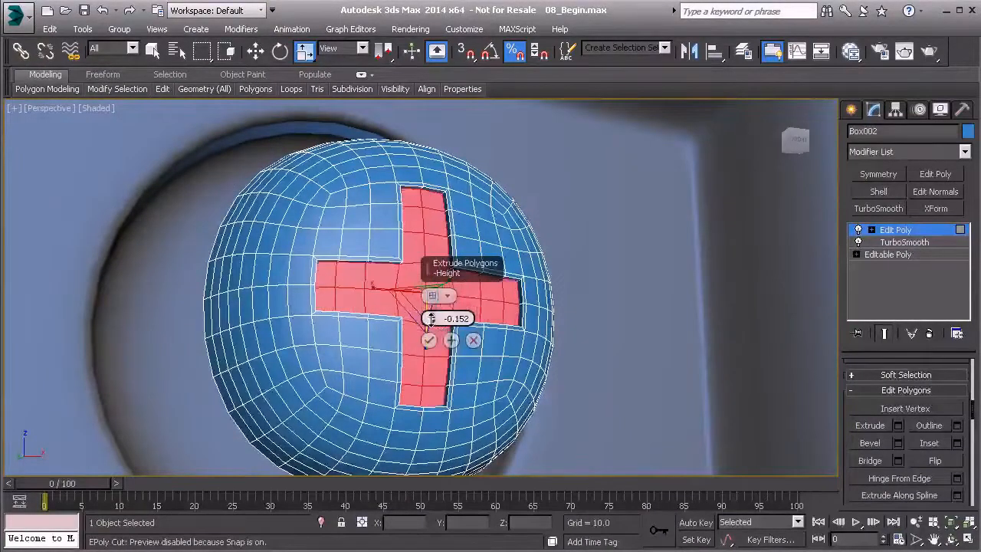
middle_drag(427, 310, 433, 341)
scroll(397, 332, up, 5)
drag(430, 318, 431, 317)
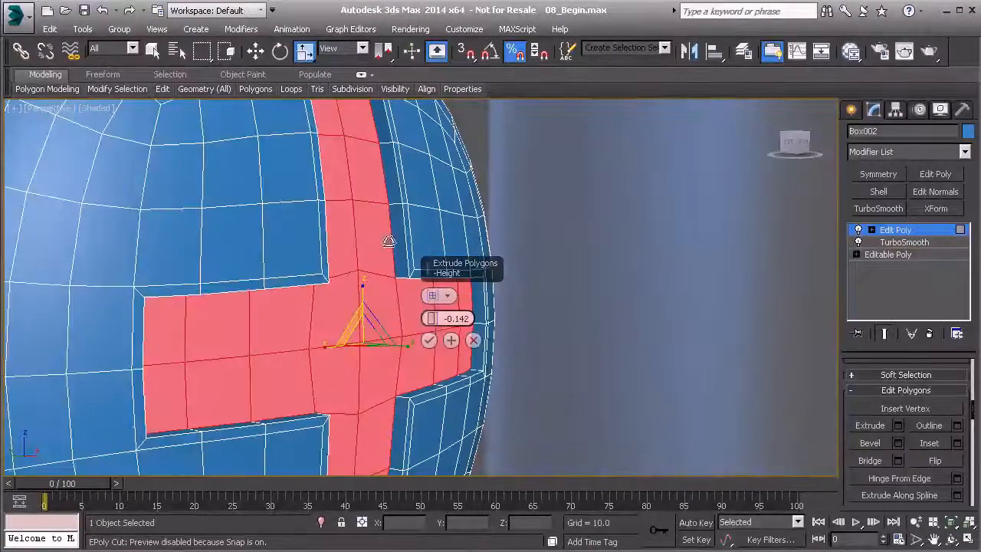
click(451, 340)
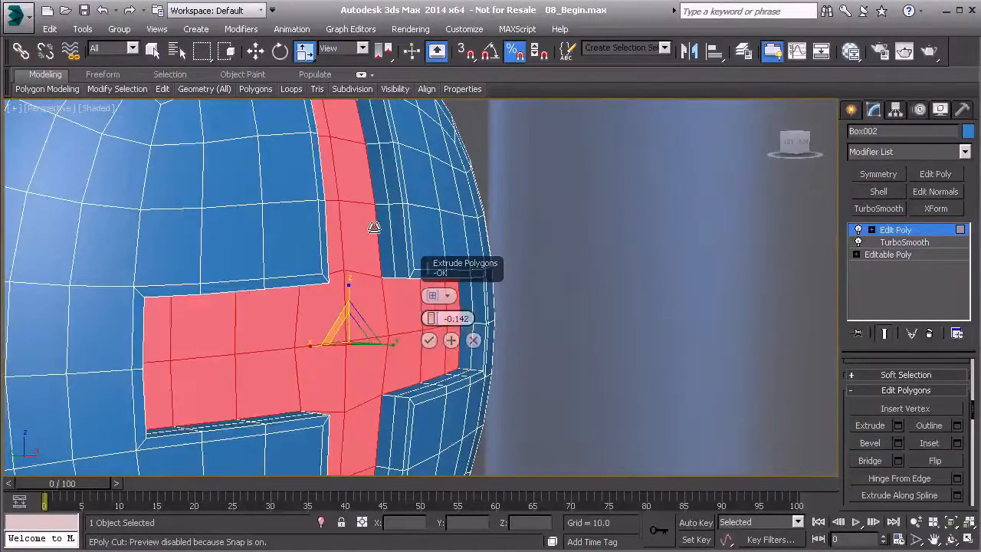
Step: Extrude the cross polygons inward with a height of -0.6, and apply it while continuing with another extrusion
alt+middle_drag(373, 159, 370, 201)
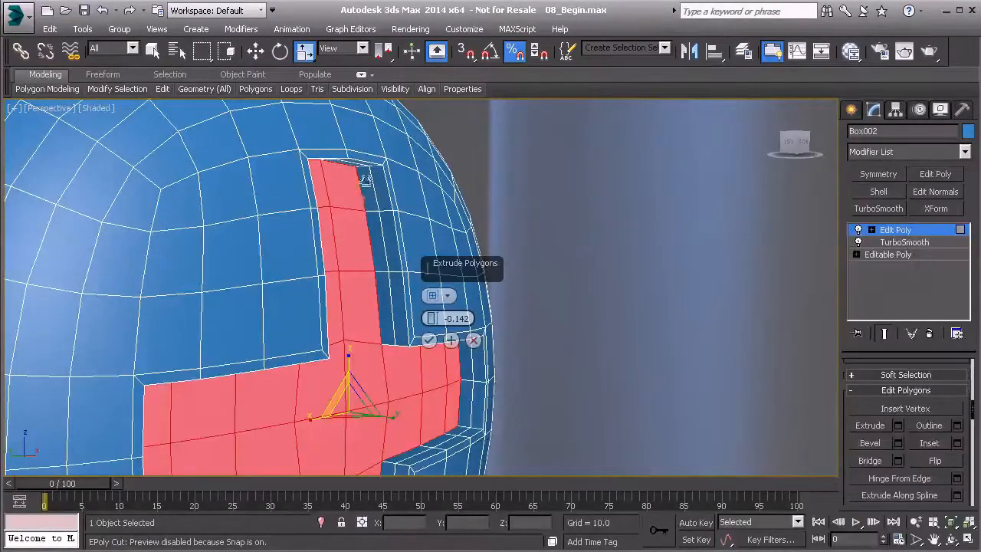
drag(430, 317, 431, 314)
alt+middle_drag(362, 349, 327, 258)
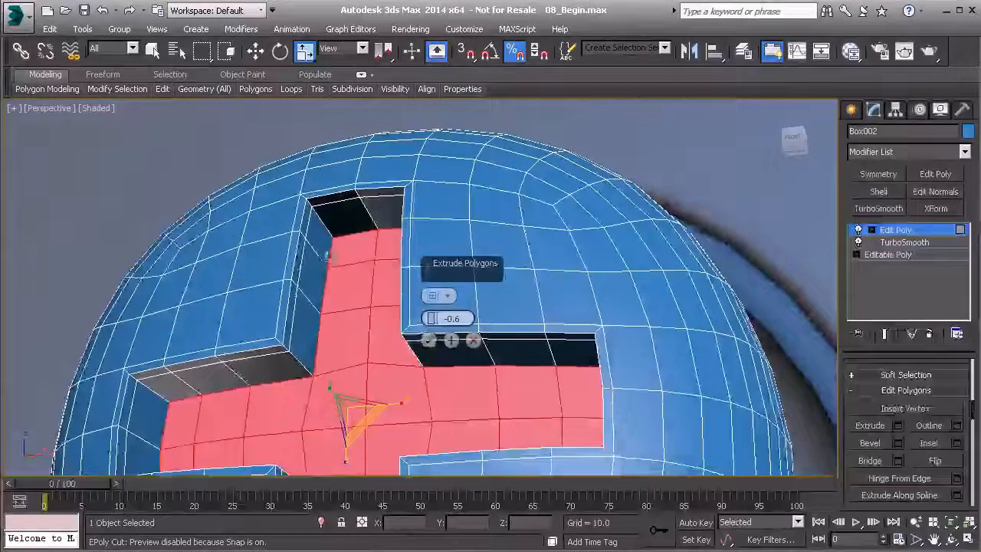
click(450, 342)
Step: Extrude the cross-shaped recess floor inward once more with a height of -0.142 and finish the extrusion
drag(431, 318, 430, 316)
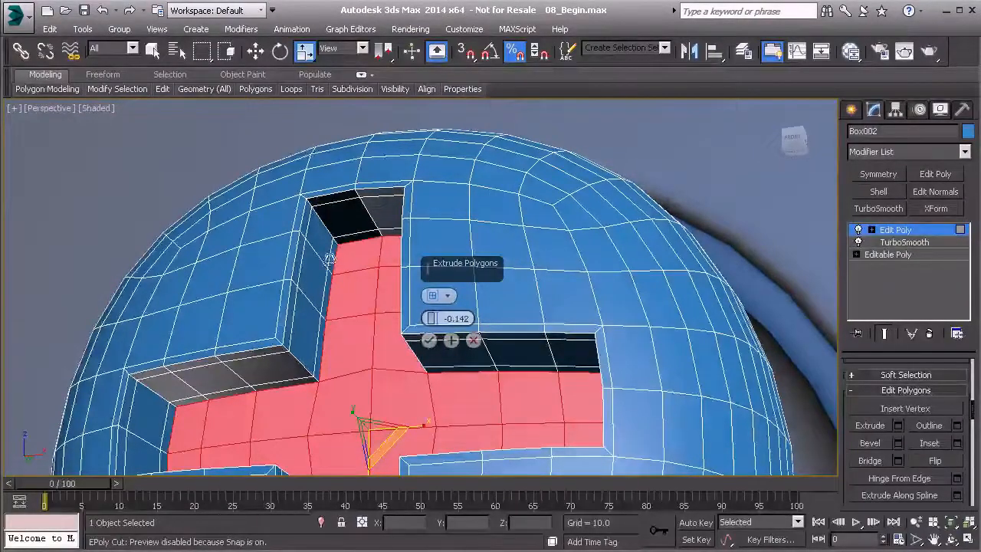
alt+middle_drag(340, 332, 373, 295)
click(429, 341)
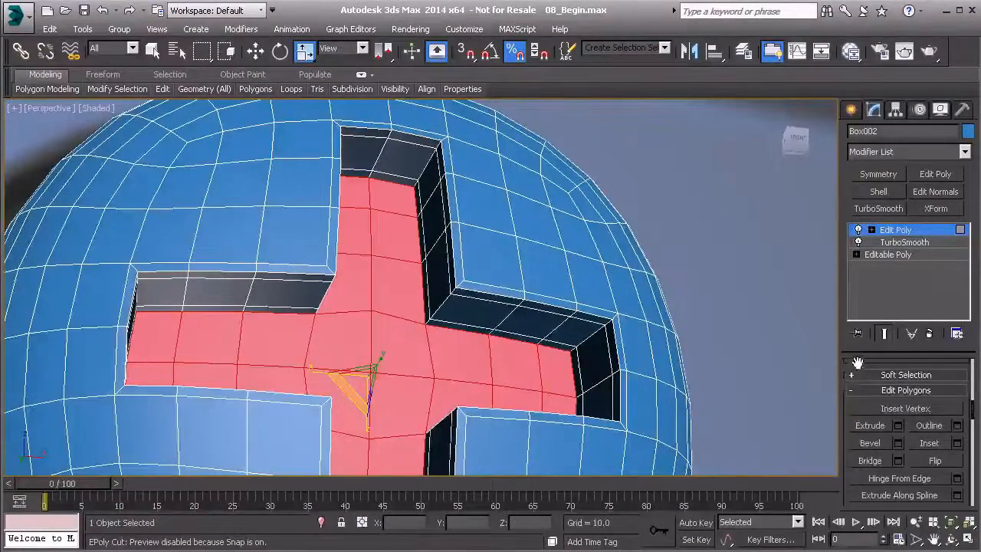
Step: Examine the walls, corners and floor of the cross-shaped recess from several angles
scroll(858, 368, down, 6)
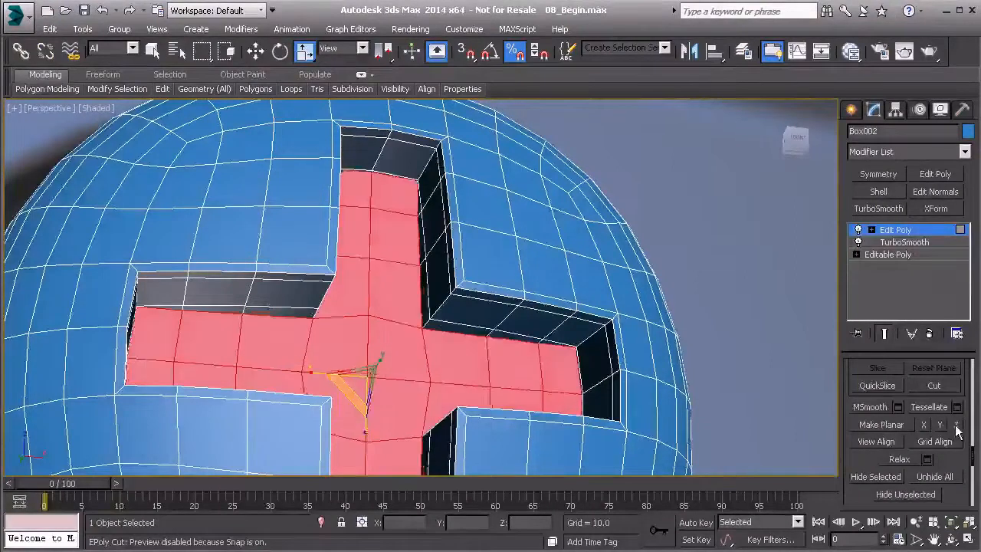
alt+middle_drag(389, 351, 367, 337)
key(w)
drag(341, 388, 328, 392)
alt+middle_drag(328, 392, 352, 373)
alt+middle_drag(369, 364, 337, 390)
scroll(426, 291, up, 3)
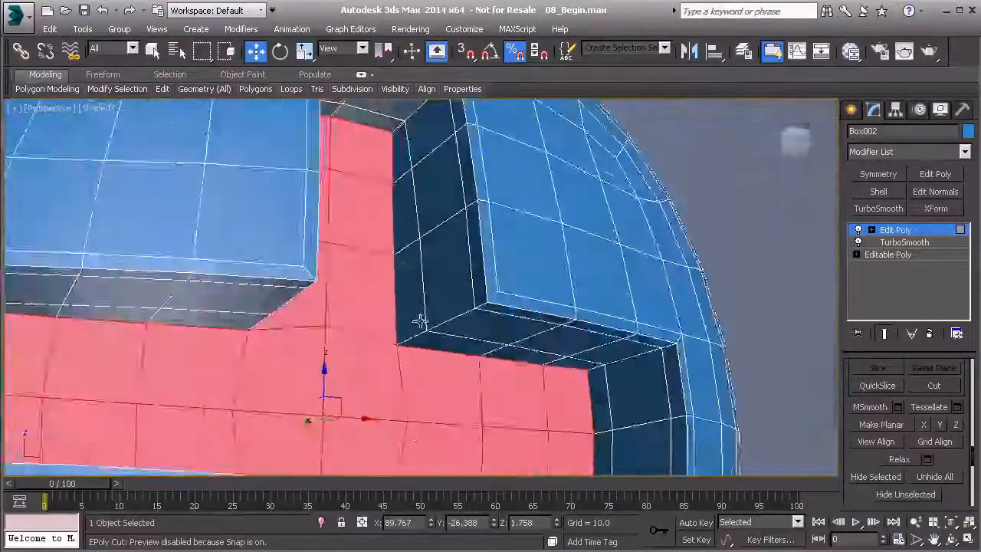
alt+middle_drag(421, 322, 447, 286)
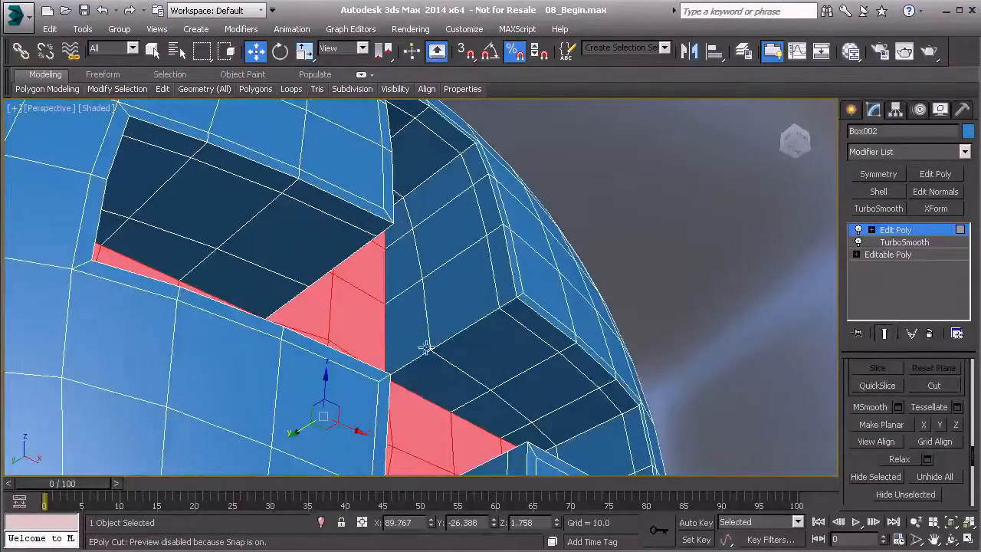
alt+middle_drag(515, 422, 418, 307)
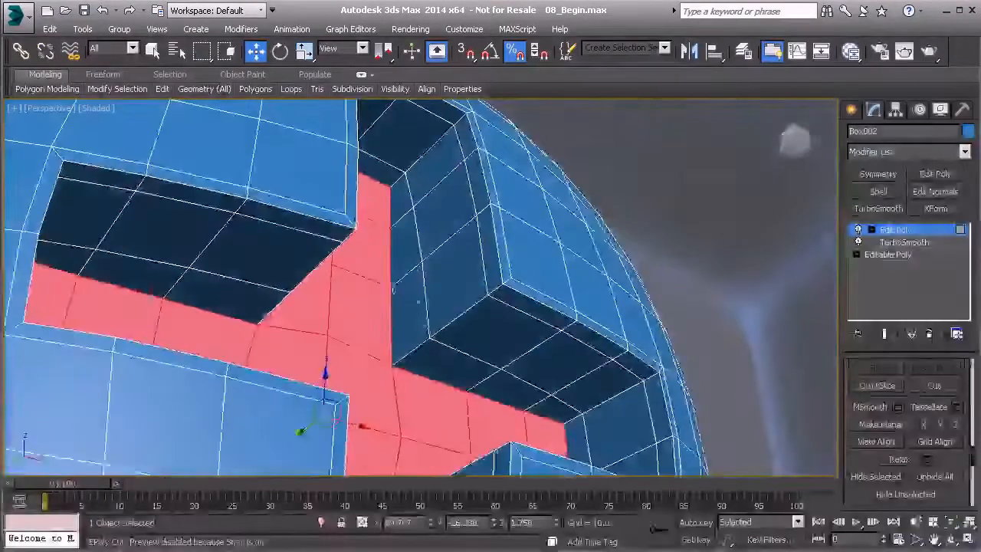
alt+middle_drag(422, 352, 219, 326)
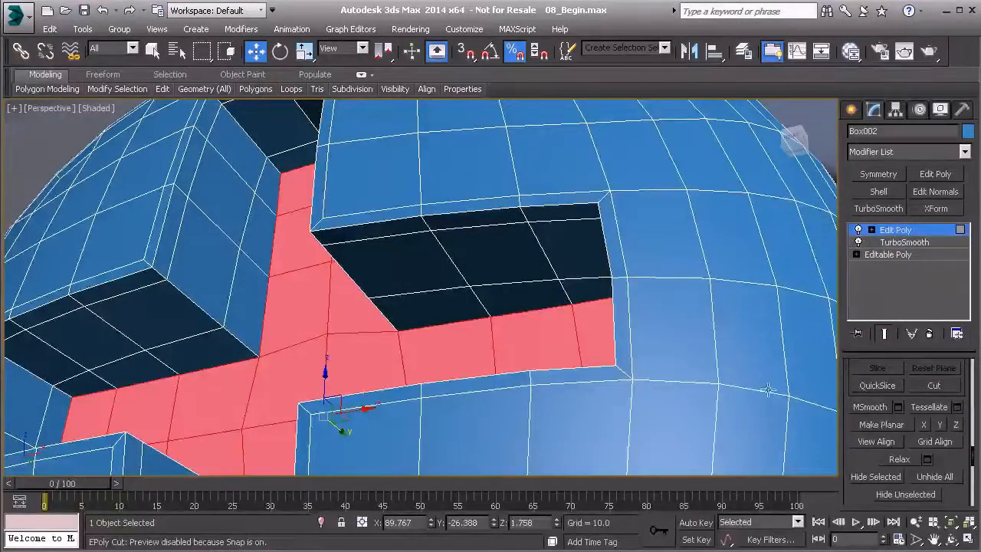
Step: Extrude the selected recess floor polygons inward again with a height of -0.142
scroll(873, 398, up, 10)
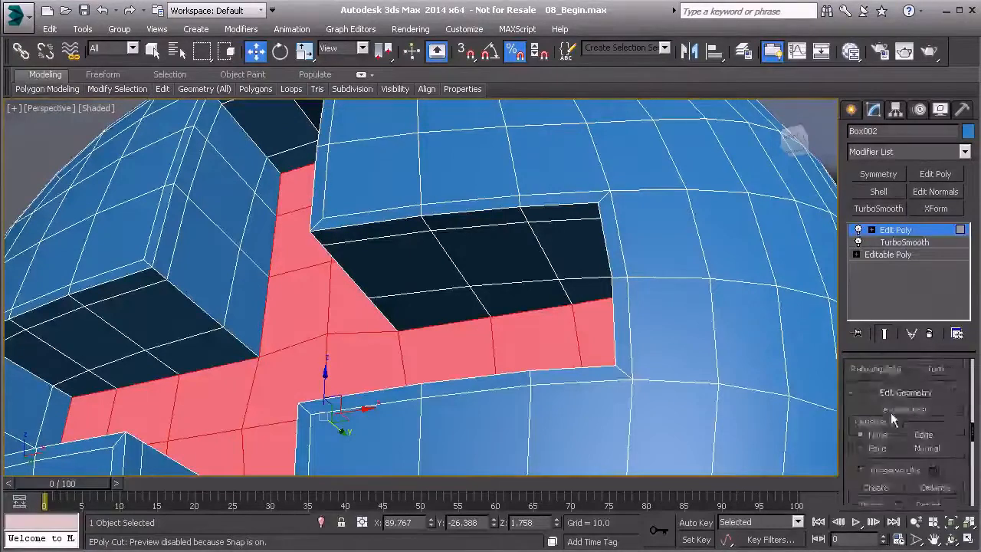
click(898, 402)
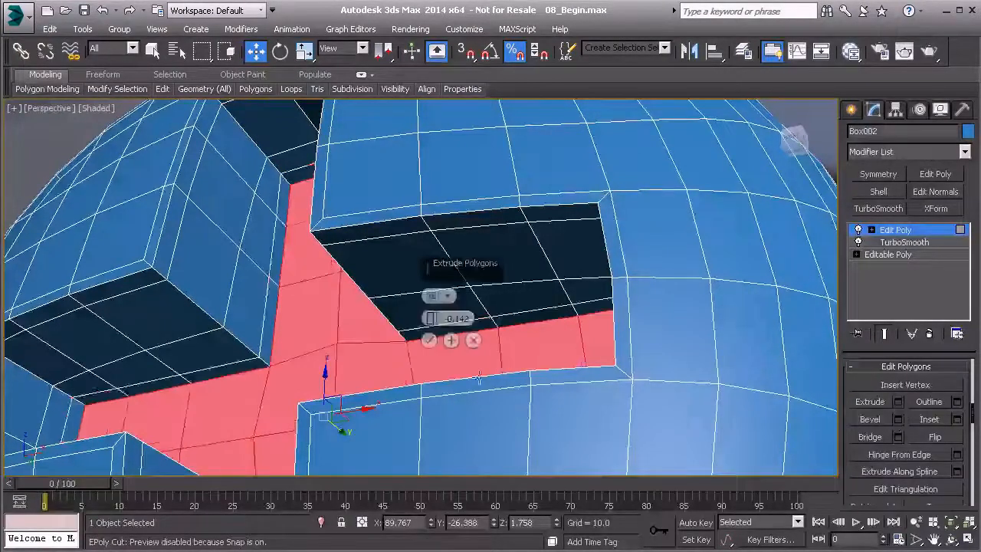
click(429, 340)
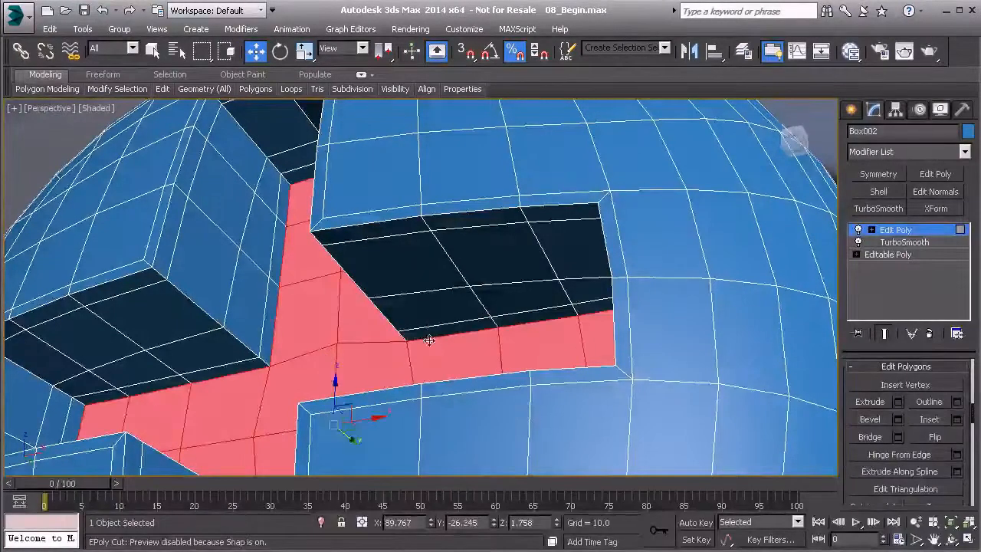
Step: Select the edge loop running around the recess walls just above the floor and remove it together with its vertices
key(2)
double_click(229, 300)
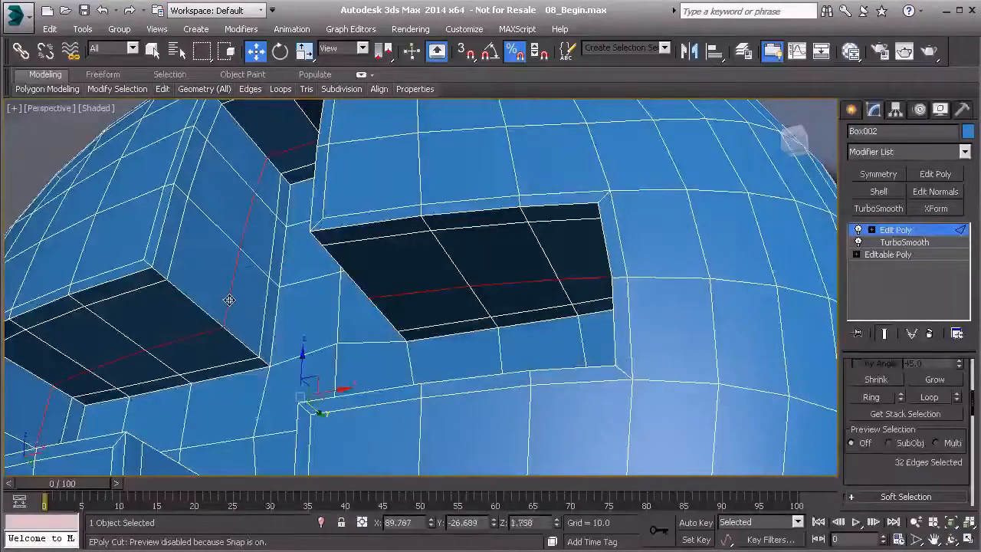
key(ctrl+BackSpace)
alt+middle_drag(240, 286, 313, 342)
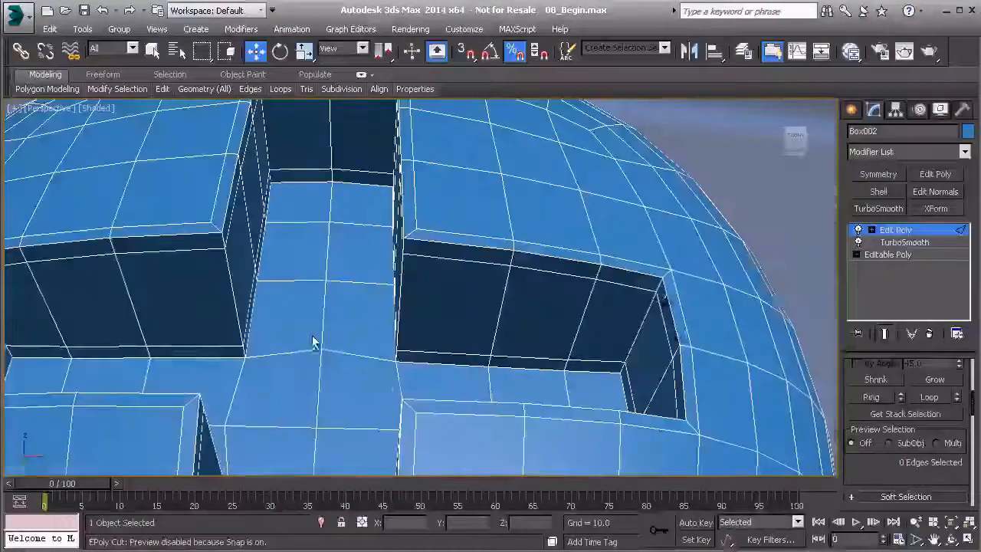
Step: Grow the recess floor polygon selection onto the lowest wall strip, move it slightly outward along Y, and leave polygon editing
key(4)
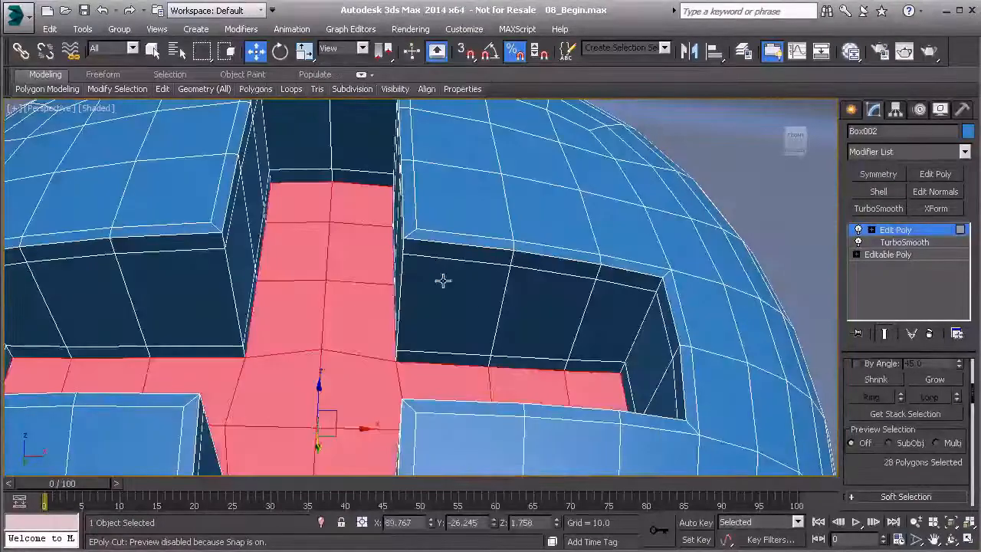
drag(869, 465, 868, 467)
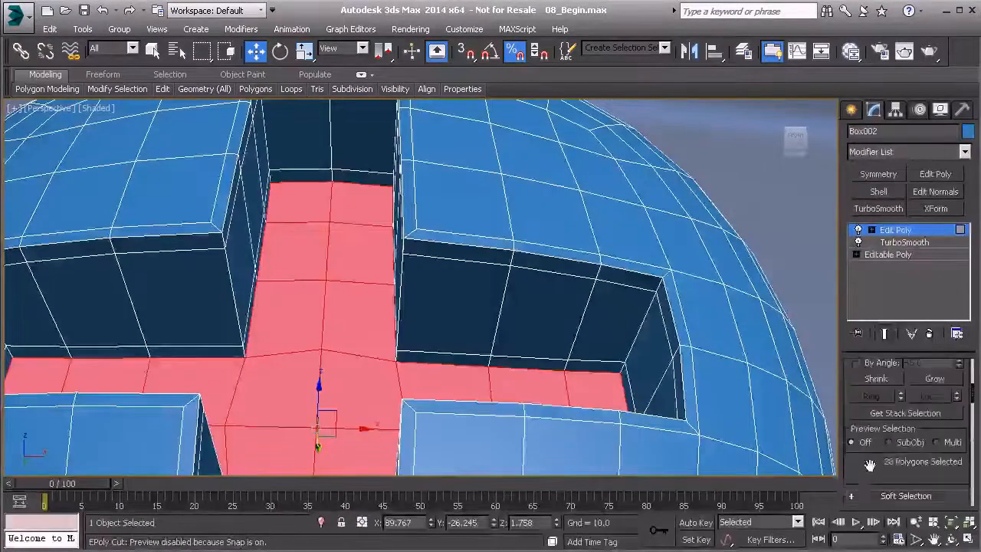
click(941, 385)
alt+middle_drag(530, 375, 326, 396)
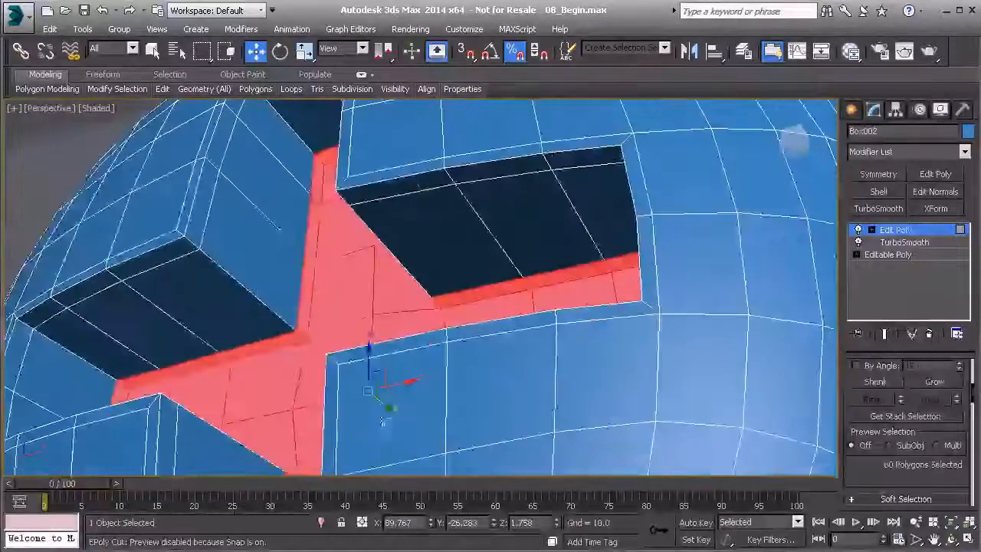
drag(327, 397, 284, 414)
scroll(284, 370, down, 5)
middle_drag(261, 337, 423, 382)
scroll(423, 381, down, 2)
scroll(423, 381, down, 2)
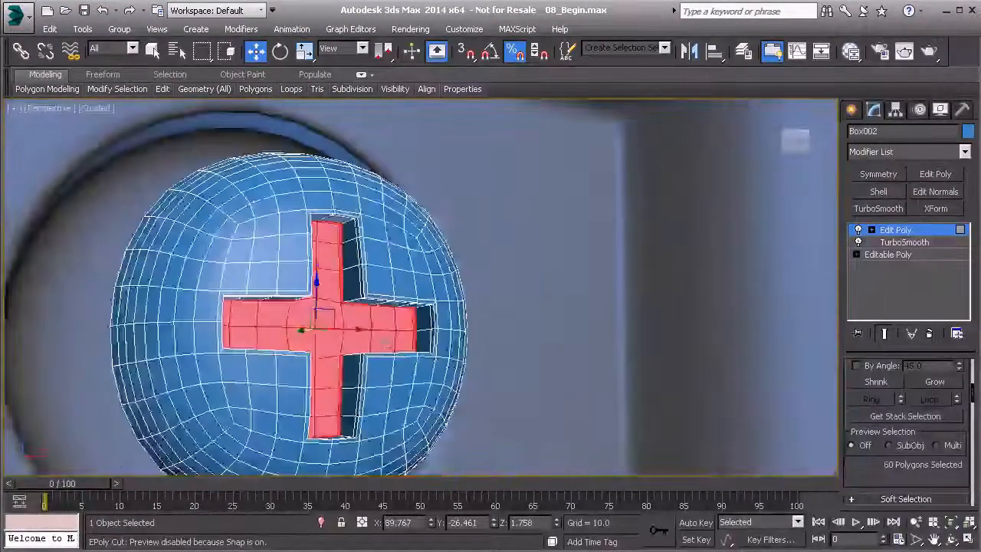
click(917, 231)
Step: Check the shaded head unselected, reselect it, and add a TurboSmooth modifier above Edit Poly with Isoline Display enabled
scroll(590, 314, down, 8)
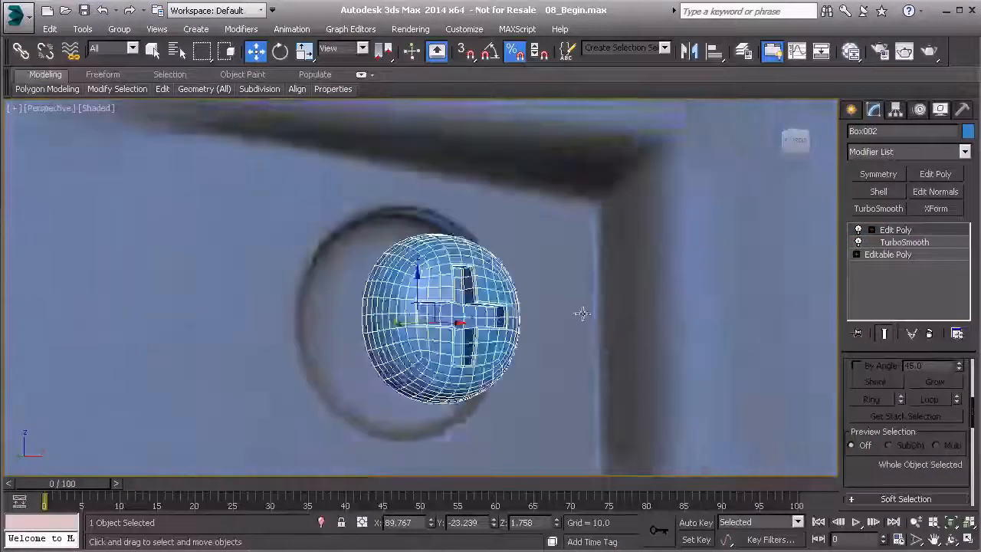
click(482, 113)
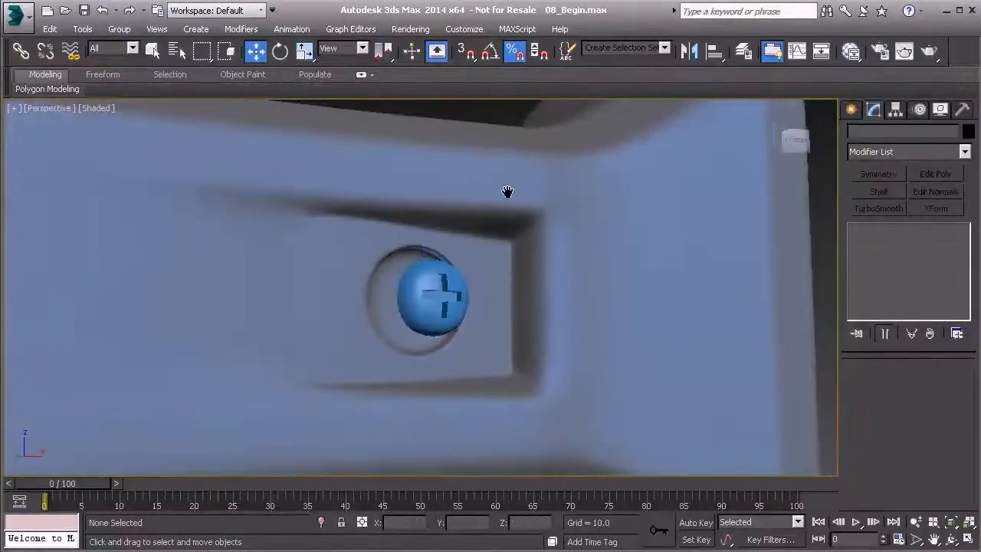
scroll(445, 297, up, 10)
scroll(446, 296, down, 4)
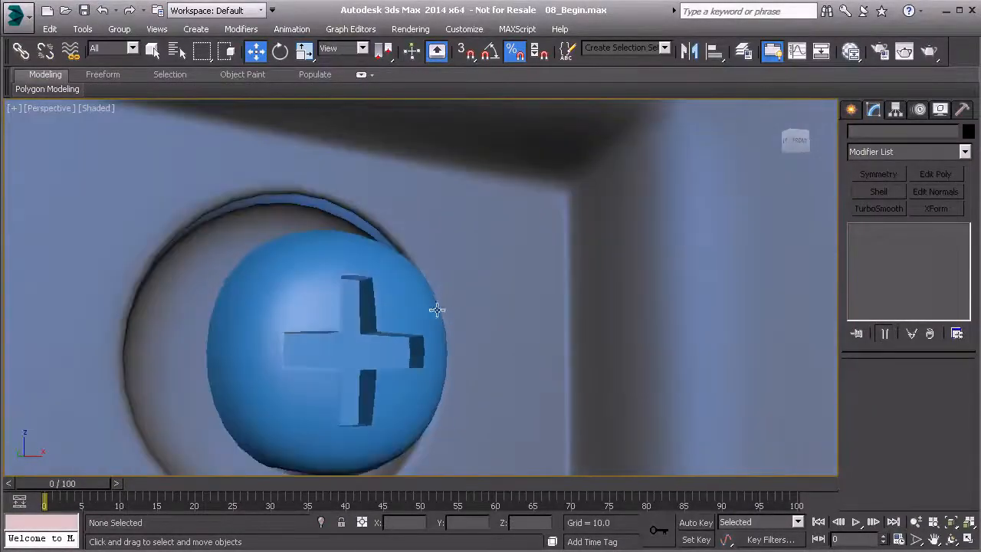
click(407, 324)
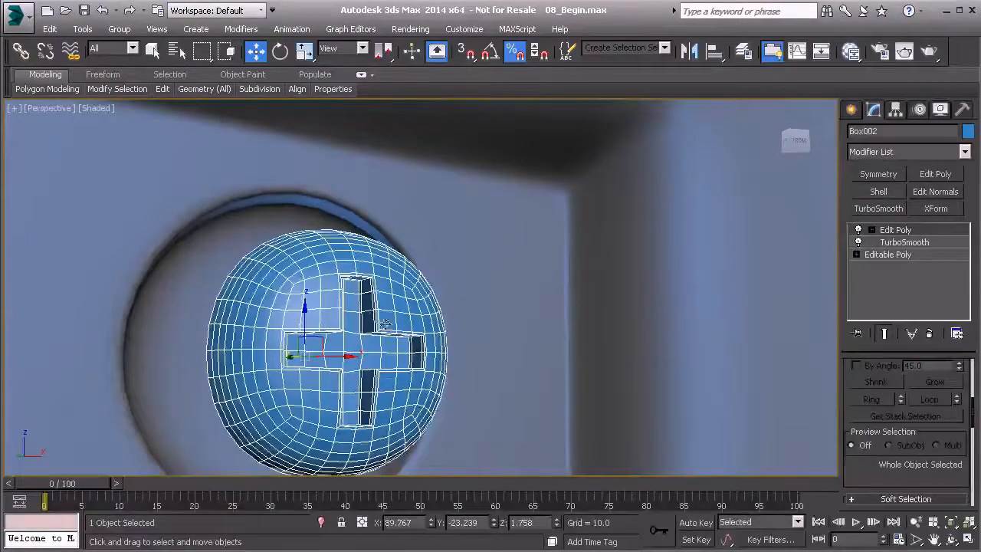
click(966, 154)
drag(966, 197, 979, 493)
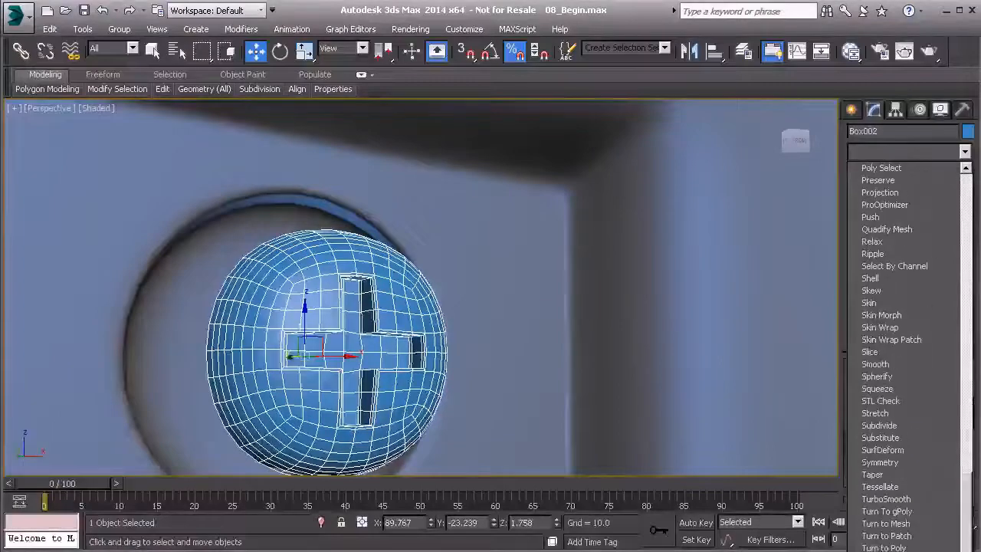
click(912, 498)
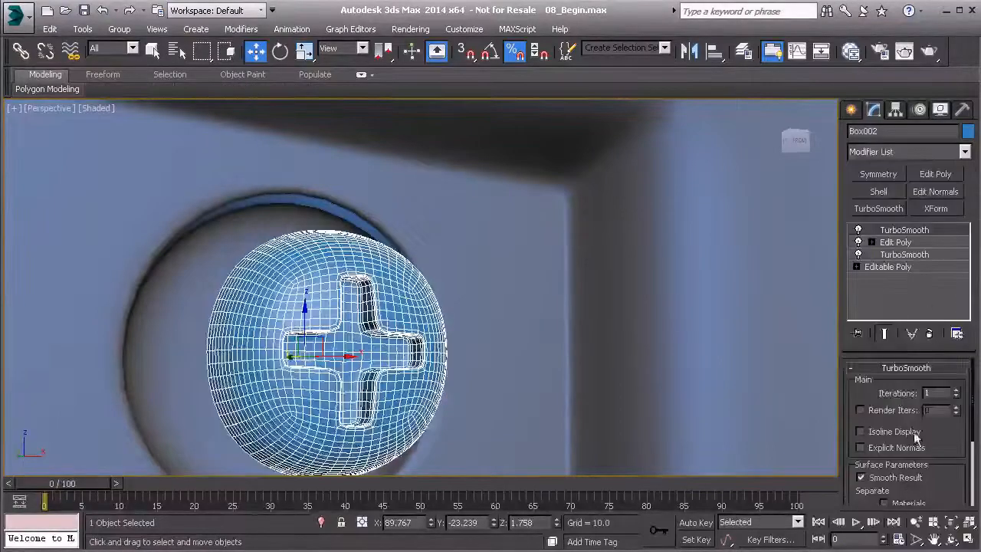
click(861, 432)
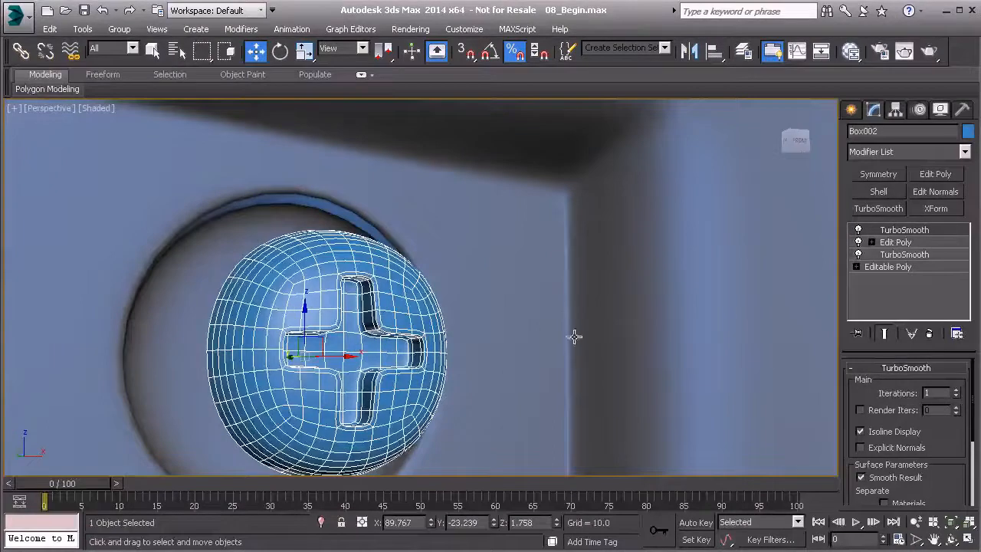
Step: Set the upper TurboSmooth to 2 iterations and inspect the smoothed head, unselected, within the knife handle
scroll(509, 316, down, 8)
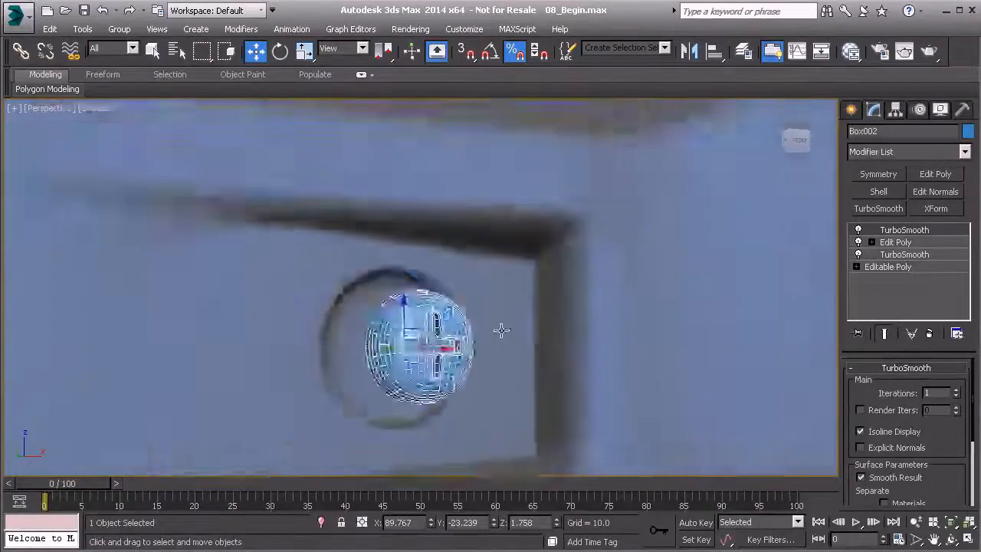
click(494, 319)
scroll(490, 322, up, 5)
scroll(486, 345, up, 4)
middle_drag(482, 357, 504, 335)
scroll(448, 333, up, 4)
scroll(486, 317, down, 2)
click(501, 334)
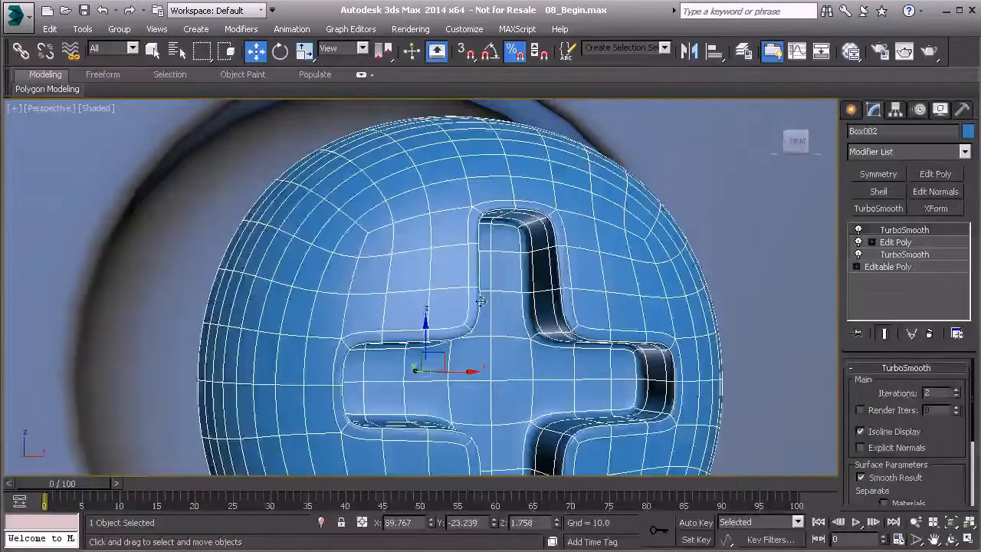
scroll(476, 320, down, 5)
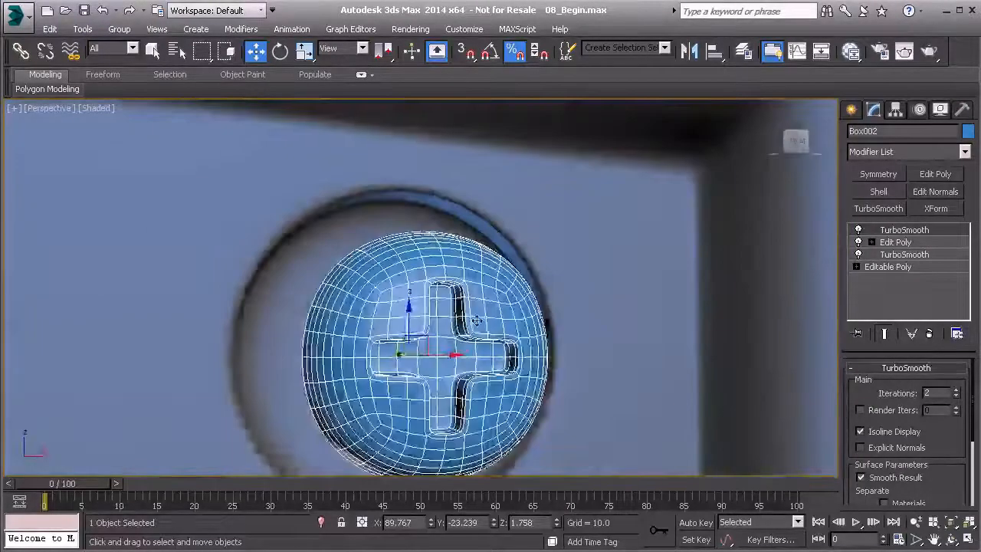
scroll(477, 320, down, 6)
click(518, 201)
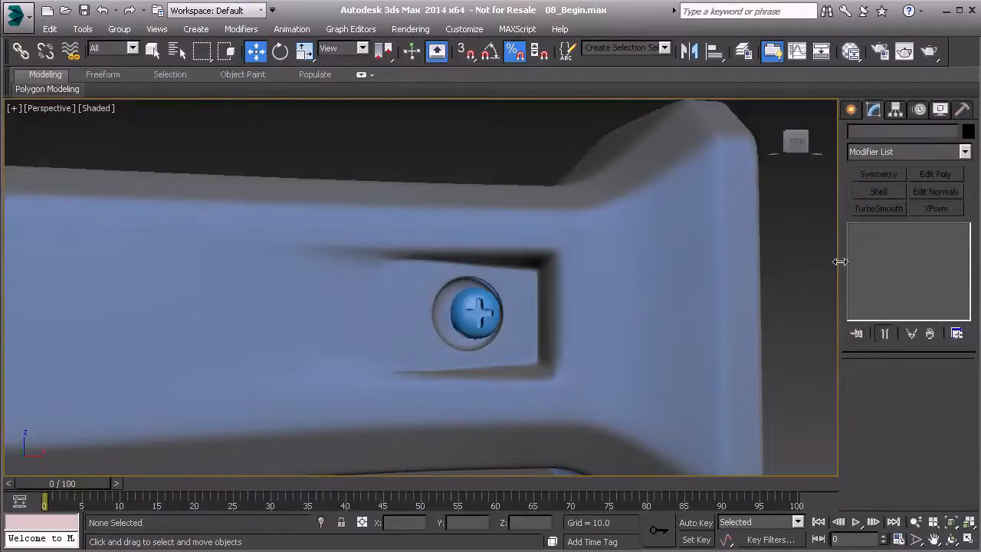
Step: Select the rivet head and scale it up uniformly in the front view to fit the round hole
click(481, 312)
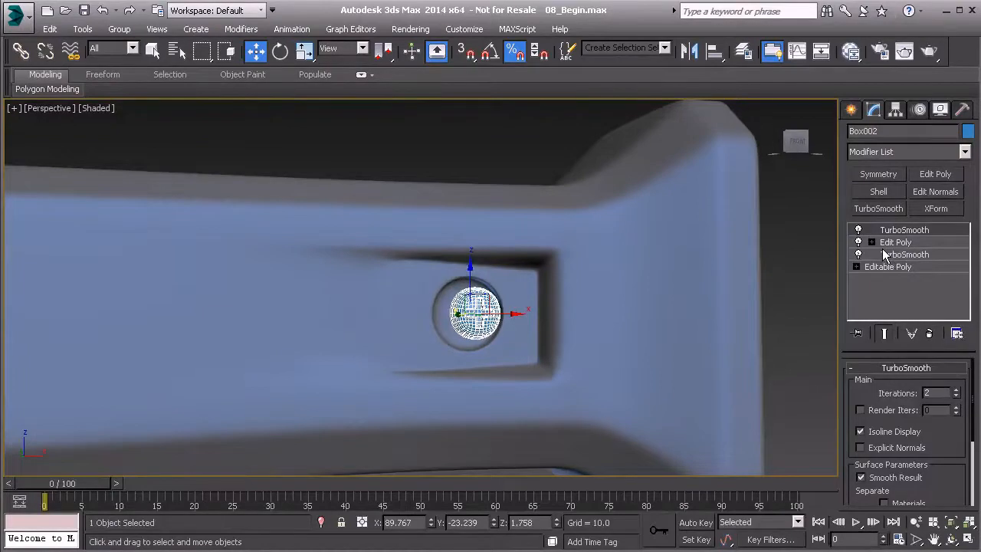
alt+middle_drag(581, 294, 491, 308)
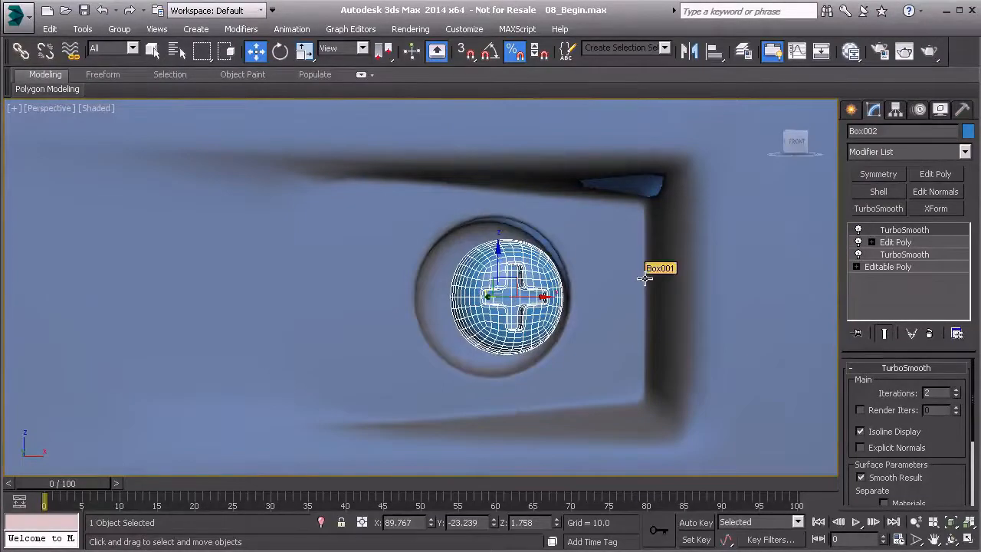
key(r)
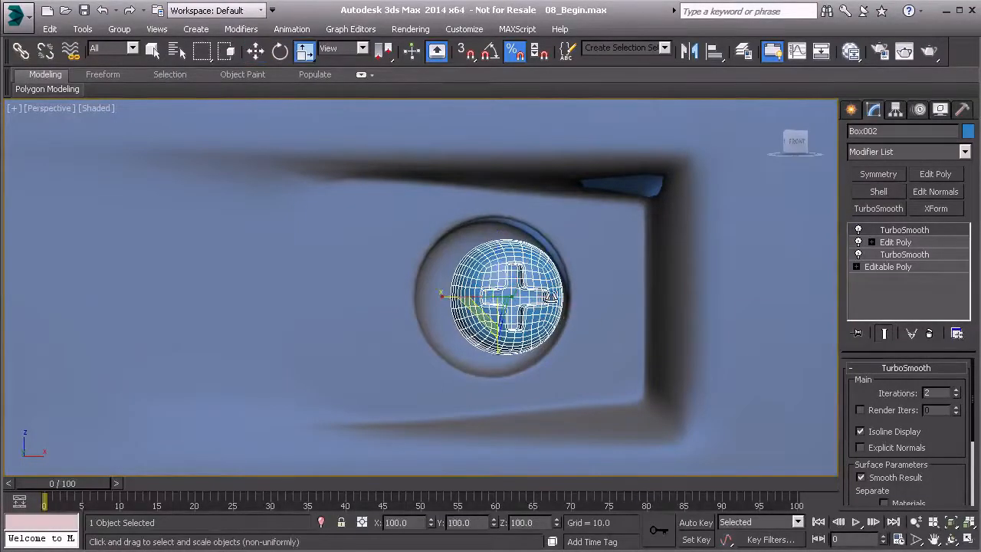
key(f)
middle_drag(527, 286, 582, 311)
scroll(582, 311, down, 5)
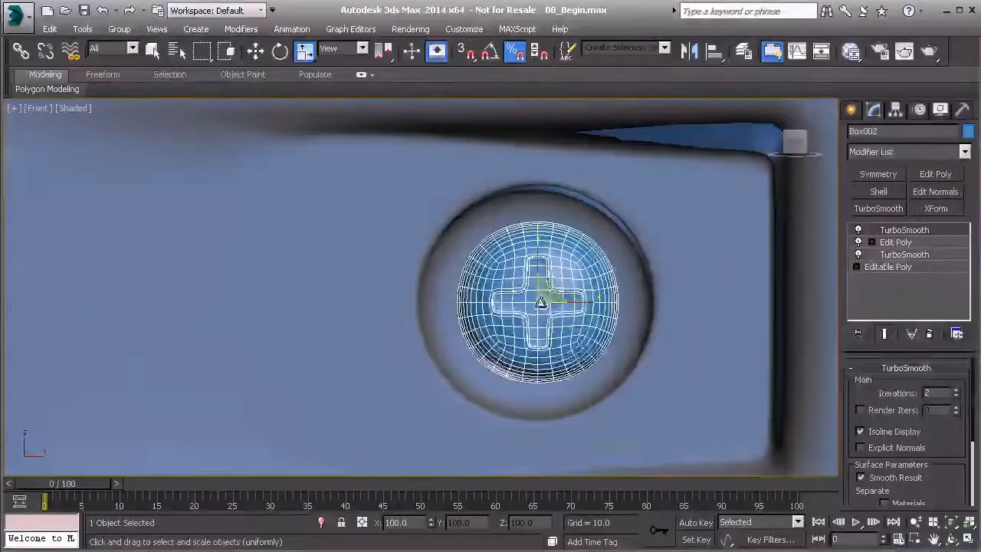
scroll(544, 298, up, 3)
drag(550, 282, 562, 260)
alt+middle_drag(553, 279, 584, 305)
Step: Move the rivet head along Y into the round hole of the handle, to about Y -19.15
key(w)
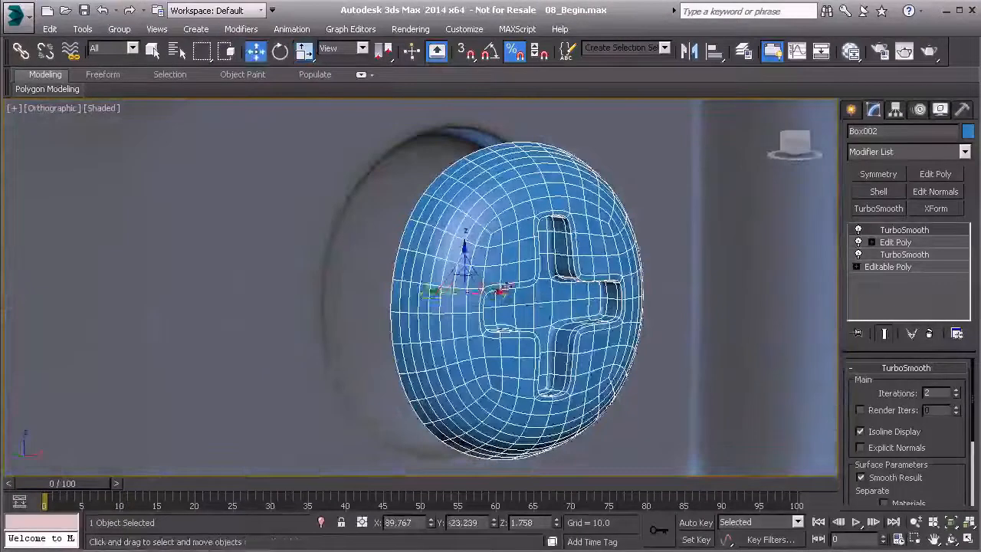
alt+middle_drag(465, 298, 479, 309)
alt+middle_drag(417, 292, 344, 294)
drag(340, 285, 336, 285)
alt+middle_drag(337, 286, 423, 307)
scroll(354, 288, down, 4)
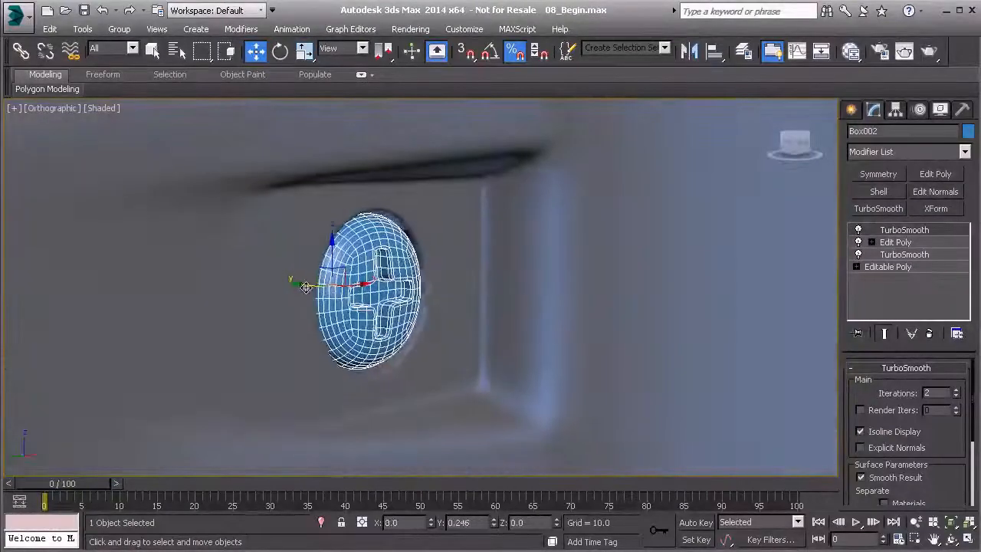
mouse_move(370, 289)
alt+middle_down()
mouse_move(306, 277)
mouse_move(353, 274)
mouse_move(349, 258)
mouse_move(375, 202)
alt+middle_up()
scroll(353, 274, up, 4)
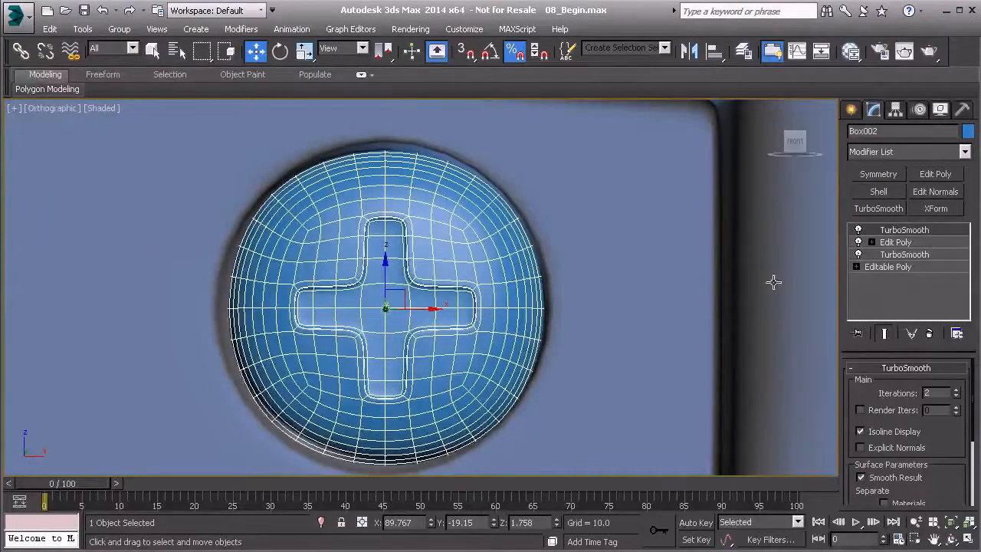
Step: In the Edit Poly modifier, select the full ring of polygons running around the rivet head outside the cross recess
click(895, 243)
drag(864, 462, 875, 396)
key(2)
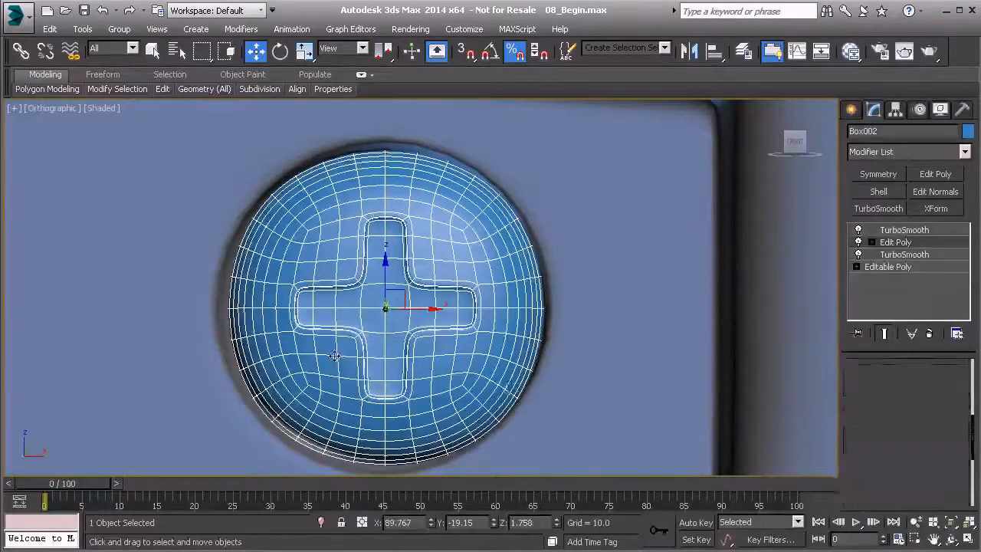
key(alt+c)
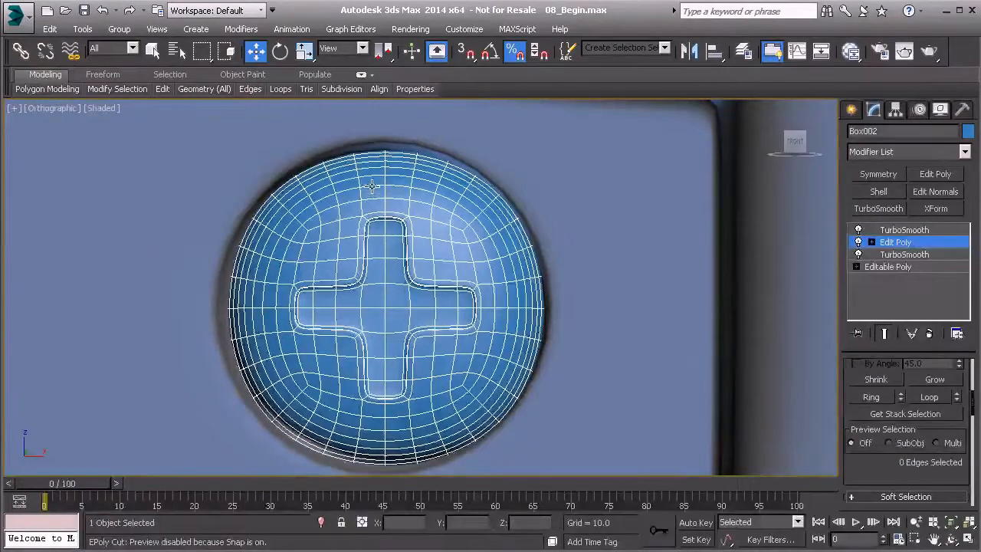
key(4)
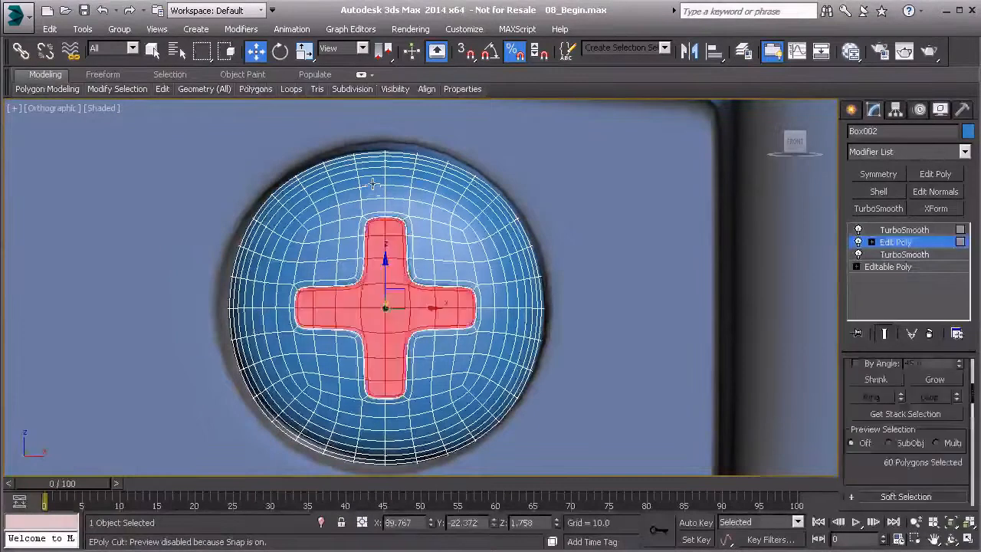
click(373, 183)
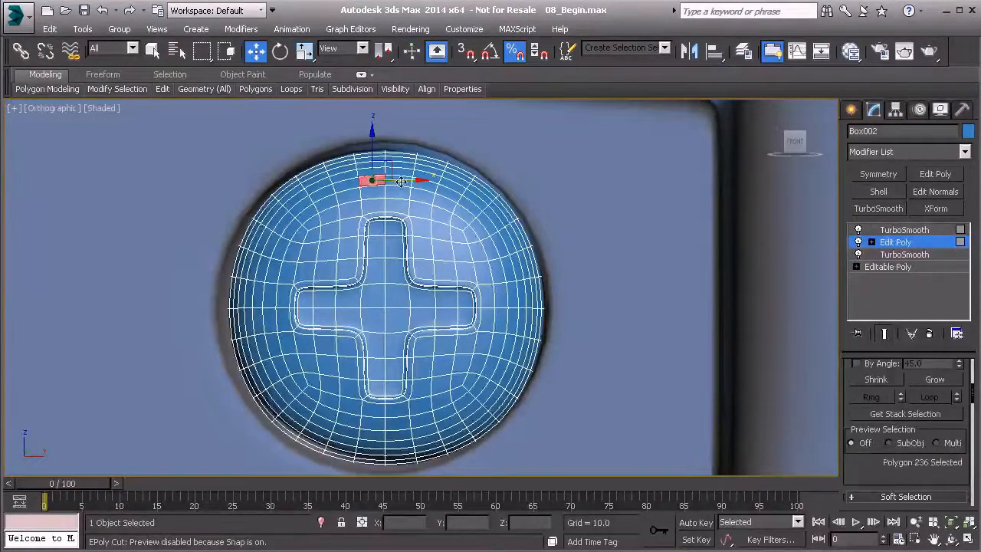
shift+click(402, 181)
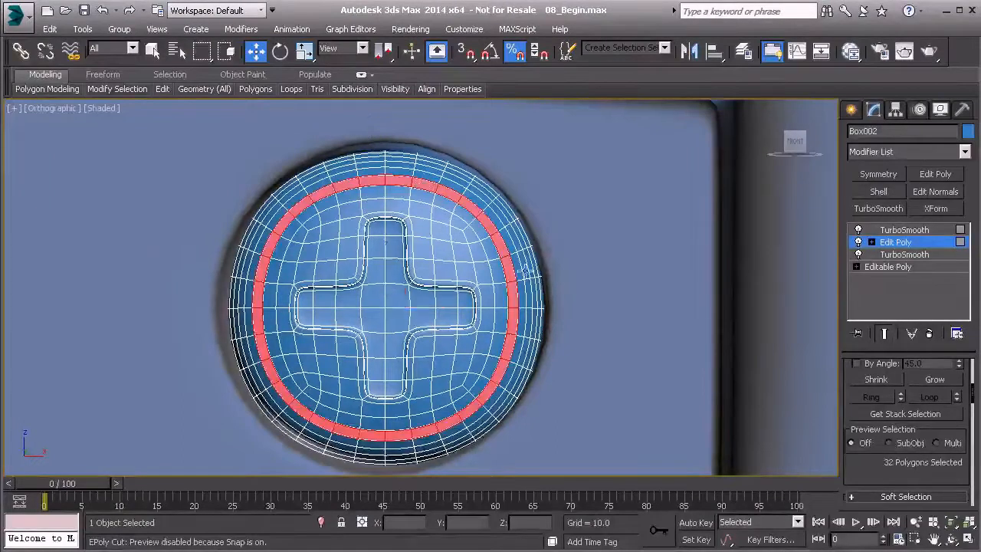
Step: Bevel the polygon ring inward with a height of about -0.293 and a narrowed outline, and return to the upper TurboSmooth
alt+middle_drag(404, 306, 464, 314)
scroll(464, 312, up, 3)
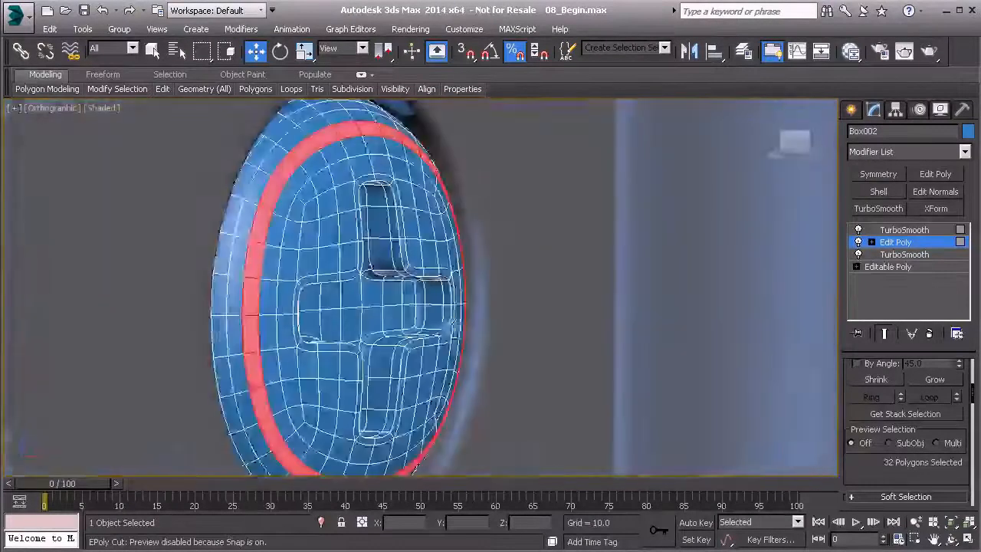
drag(872, 466, 901, 390)
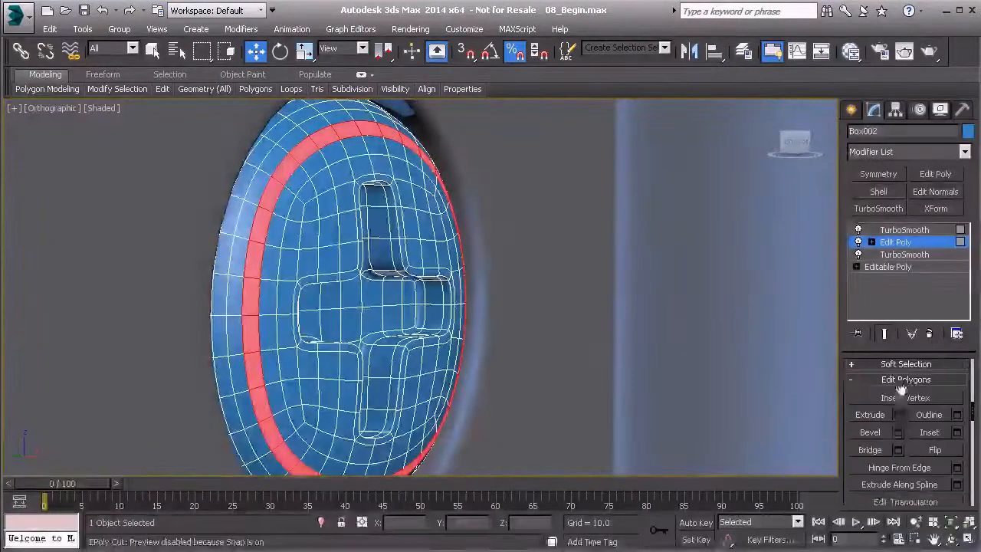
click(897, 432)
drag(431, 320, 431, 337)
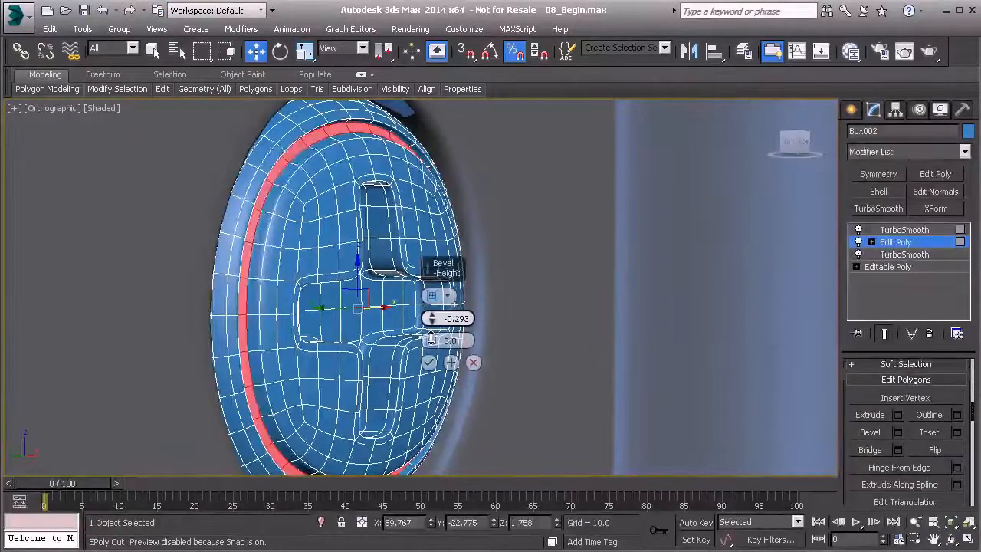
drag(433, 344, 432, 345)
alt+middle_drag(352, 320, 268, 318)
alt+middle_drag(261, 370, 289, 349)
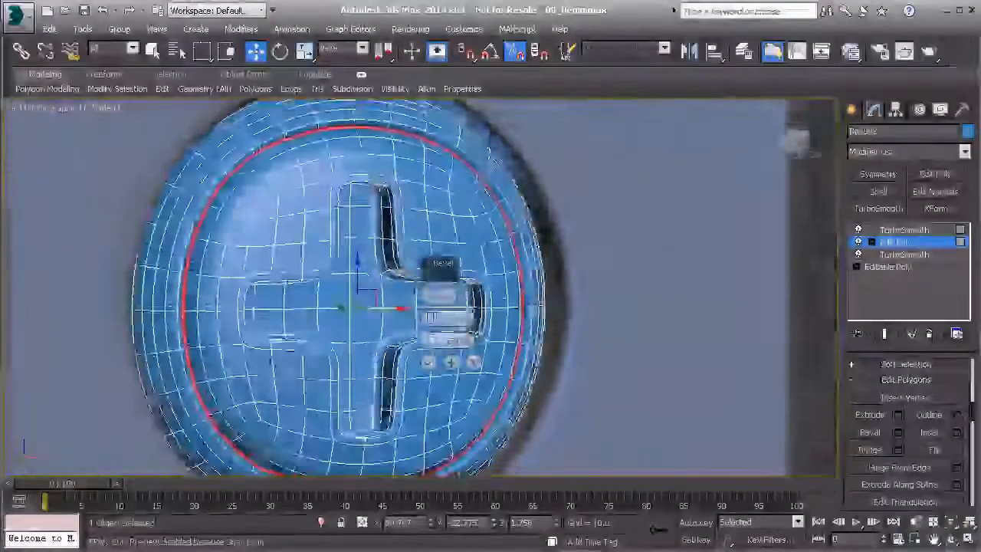
click(429, 362)
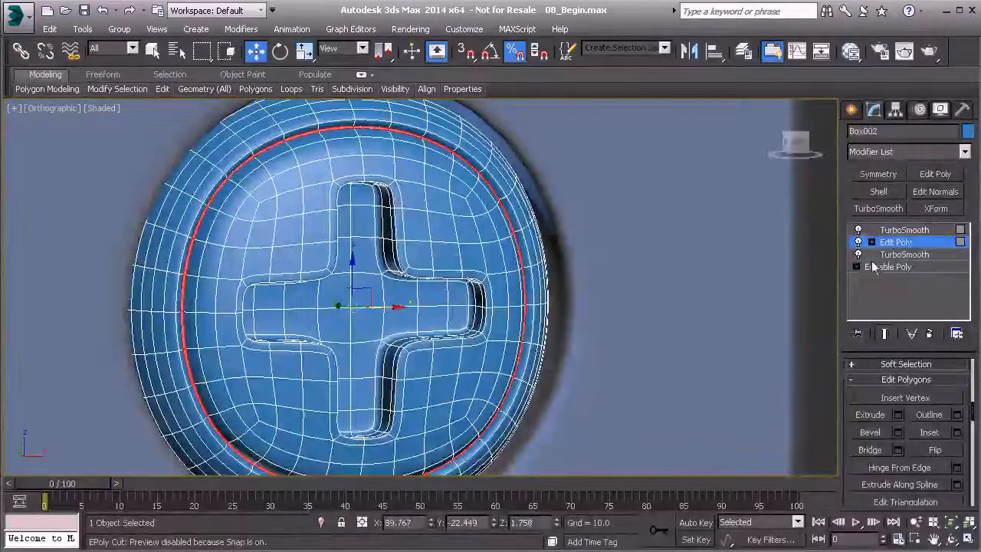
click(889, 242)
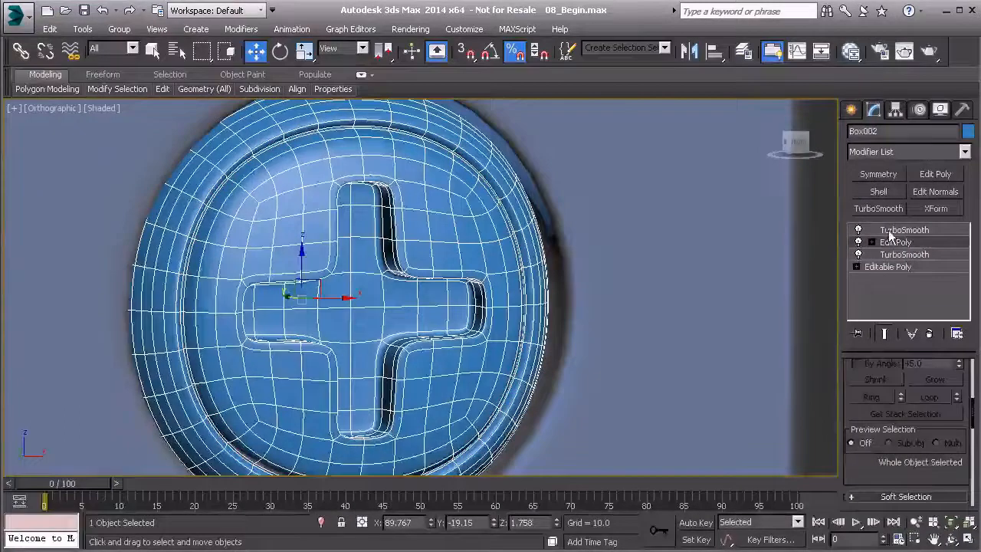
click(889, 230)
Step: Examine the grooved screw head unselected in the handle, both close up and with the whole handle in perspective view
scroll(530, 352, down, 5)
middle_drag(544, 126, 459, 151)
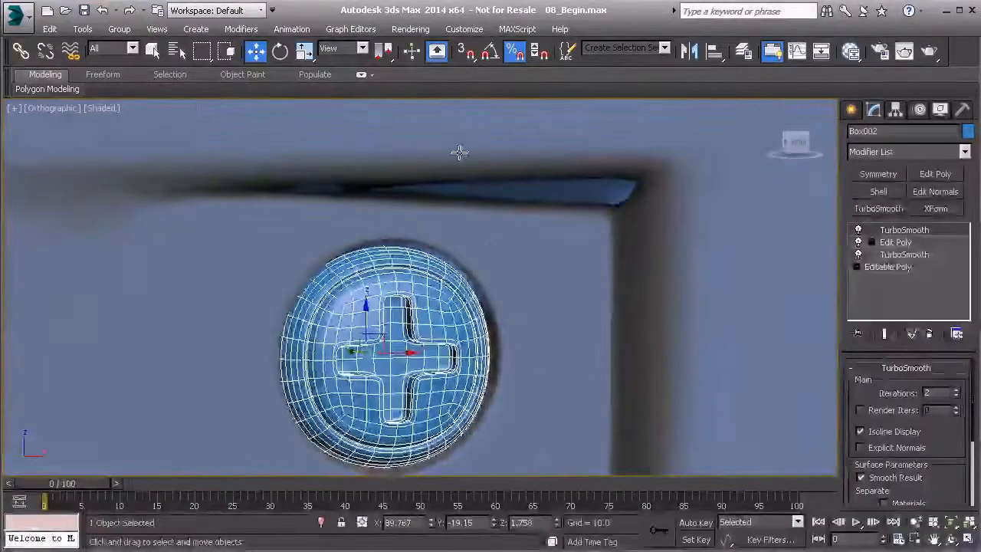
scroll(509, 303, down, 3)
middle_drag(513, 381, 481, 321)
scroll(481, 330, down, 4)
click(408, 190)
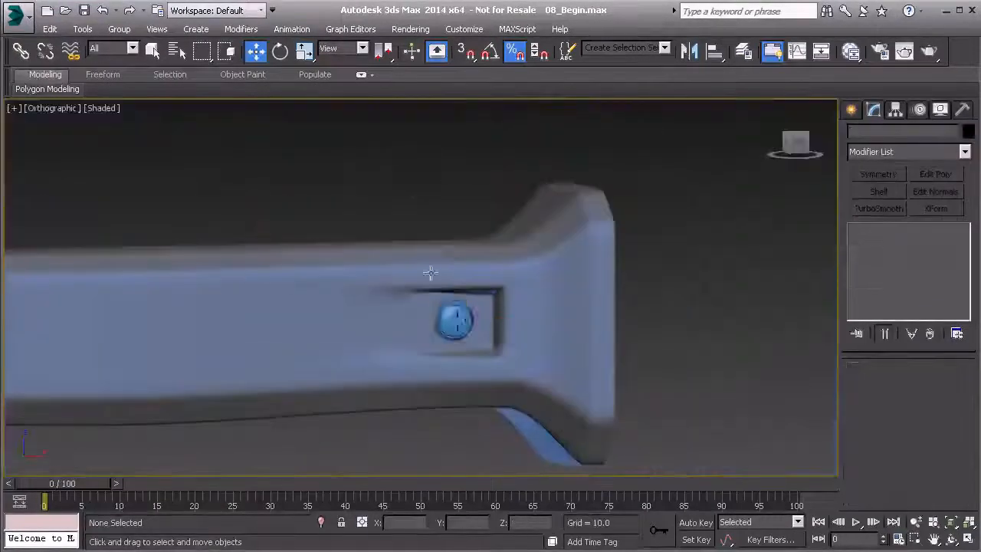
scroll(430, 272, up, 8)
middle_drag(422, 265, 549, 391)
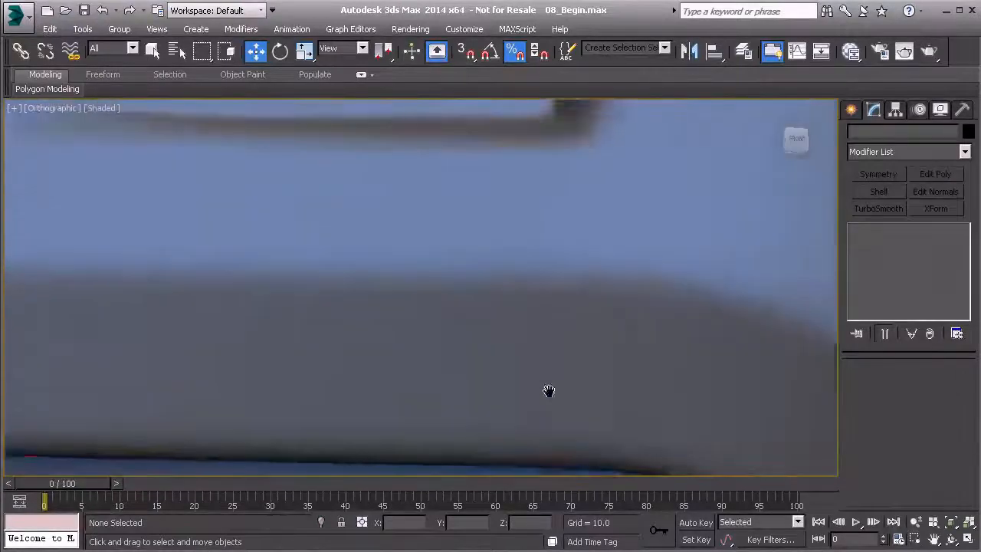
scroll(548, 390, down, 2)
middle_drag(431, 201, 425, 235)
key(p)
key(z)
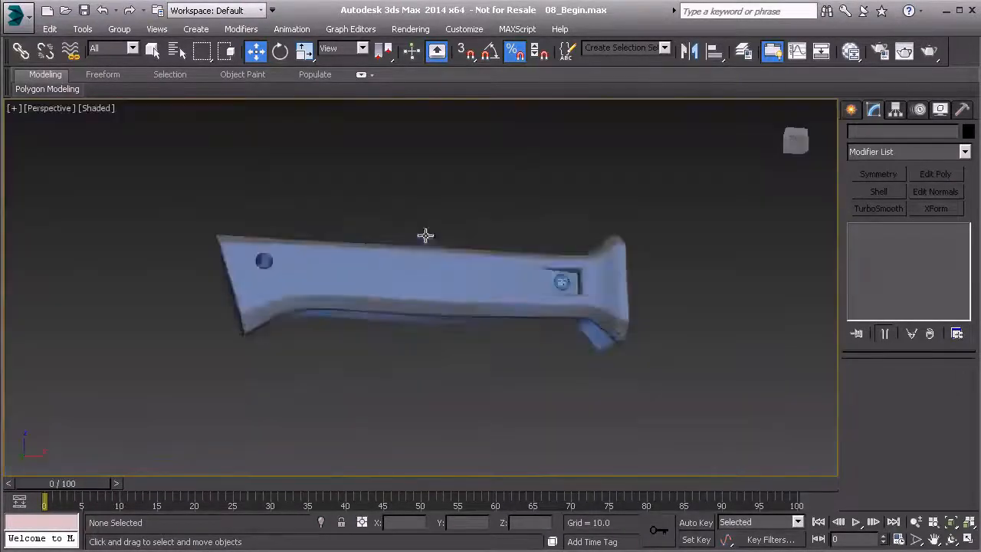
scroll(425, 234, down, 3)
alt+middle_drag(487, 308, 379, 331)
scroll(580, 287, up, 10)
alt+middle_drag(573, 286, 537, 291)
Step: Set the screw head's object colour to black and apply the same grey material as the handle
click(499, 268)
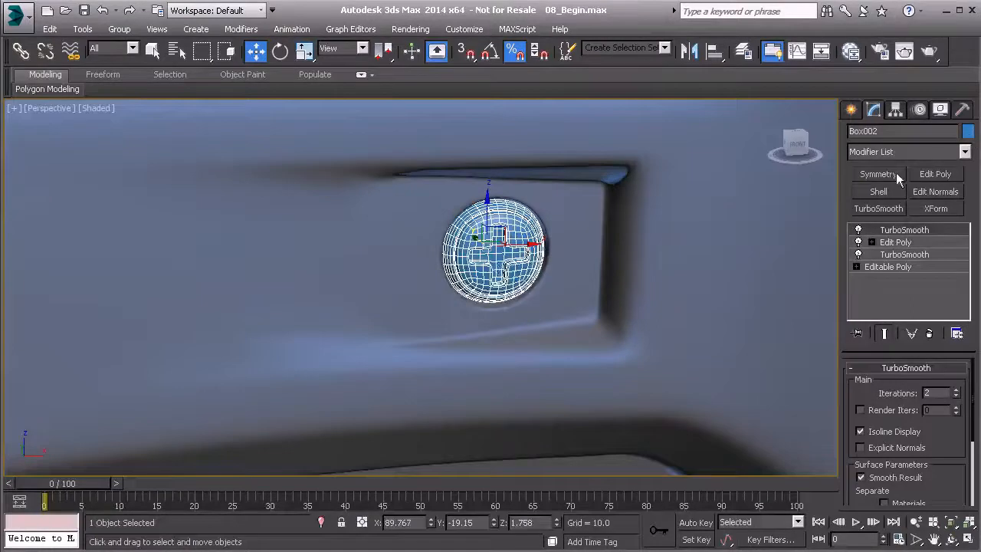
click(967, 131)
click(508, 371)
click(469, 420)
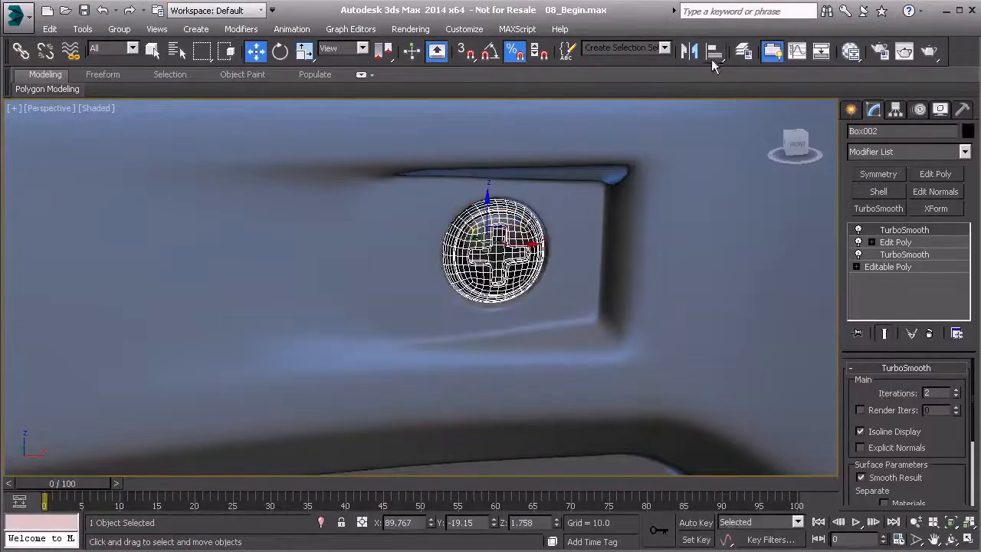
click(851, 51)
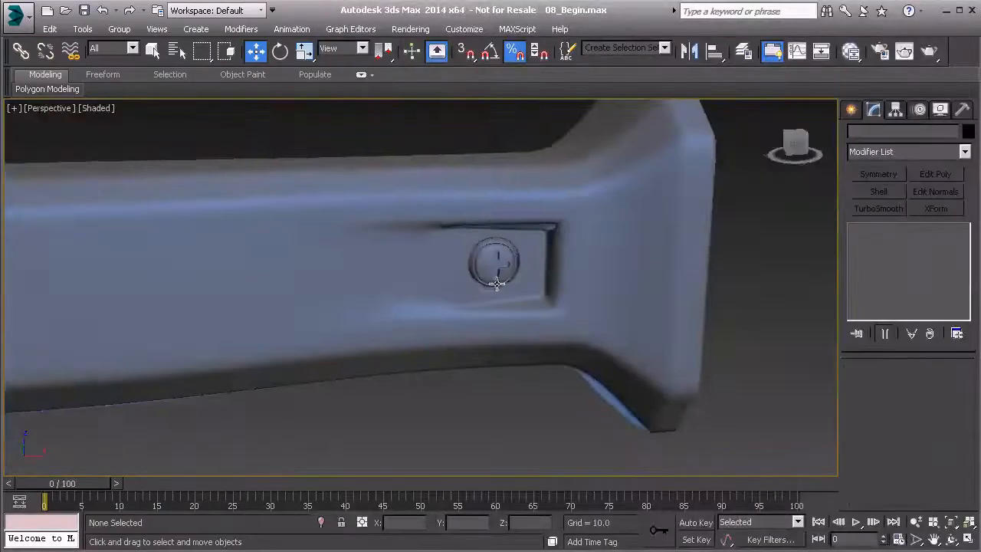
Step: Move the screw head slightly deeper into the hole, to about Y -18.894, and rename it Screw_Head_Phillips
alt+middle_drag(497, 284, 552, 265)
scroll(576, 283, up, 5)
click(550, 261)
drag(498, 236, 494, 236)
scroll(567, 275, down, 4)
alt+middle_drag(587, 282, 634, 265)
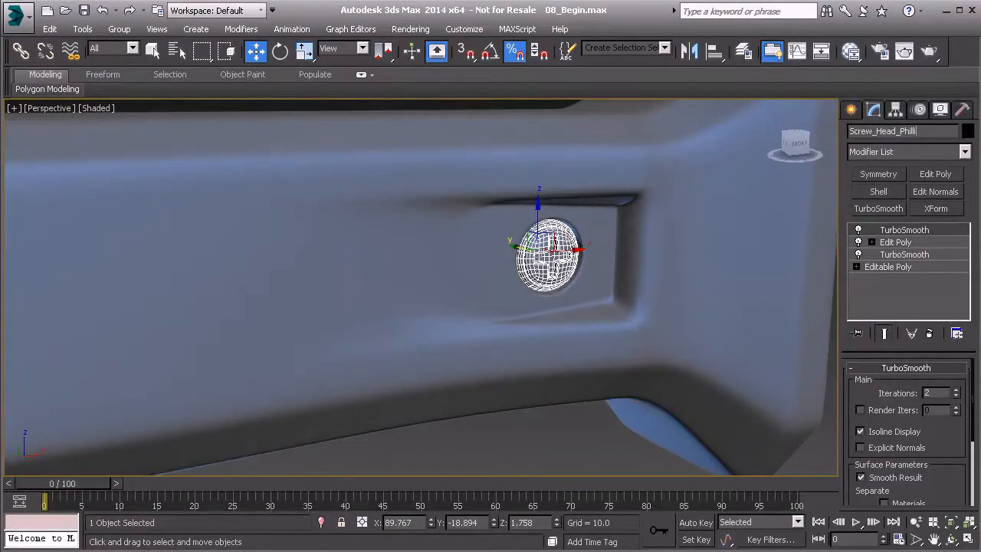
scroll(563, 166, down, 3)
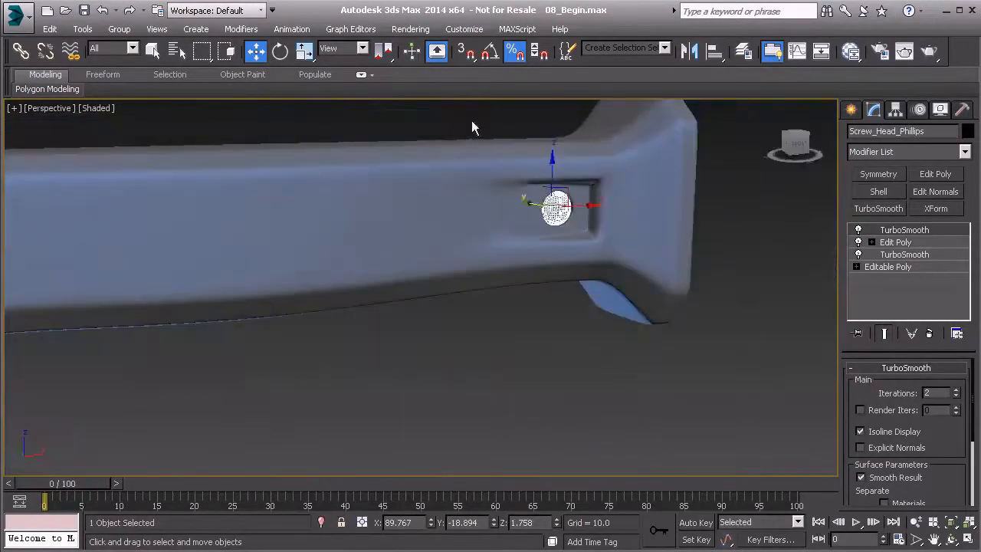
Step: Mirror the screw head across the Y axis as an Instance
click(469, 128)
alt+middle_drag(567, 205, 583, 228)
scroll(518, 214, down, 3)
alt+middle_drag(527, 215, 379, 285)
click(396, 291)
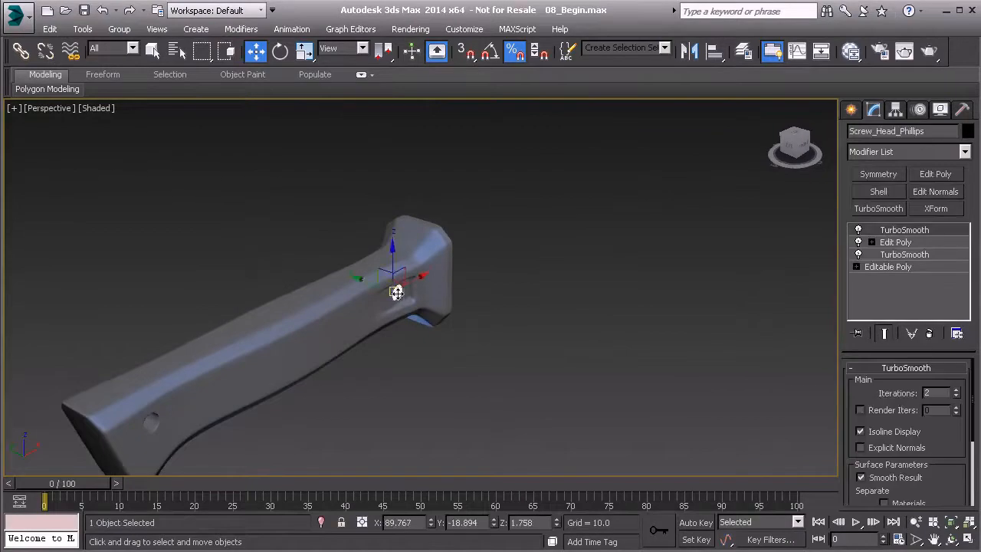
scroll(396, 291, up, 4)
scroll(433, 279, up, 2)
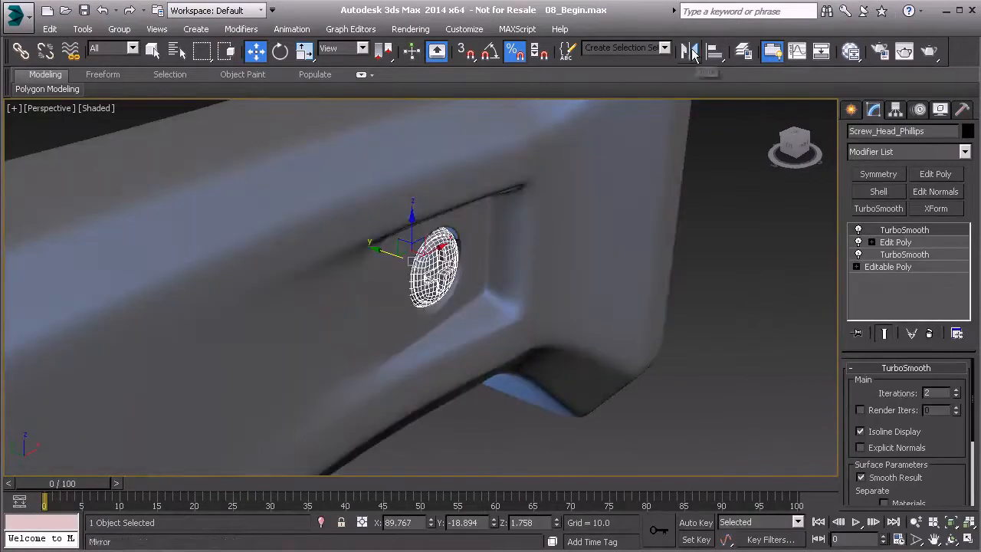
click(689, 51)
click(459, 306)
drag(482, 158, 617, 156)
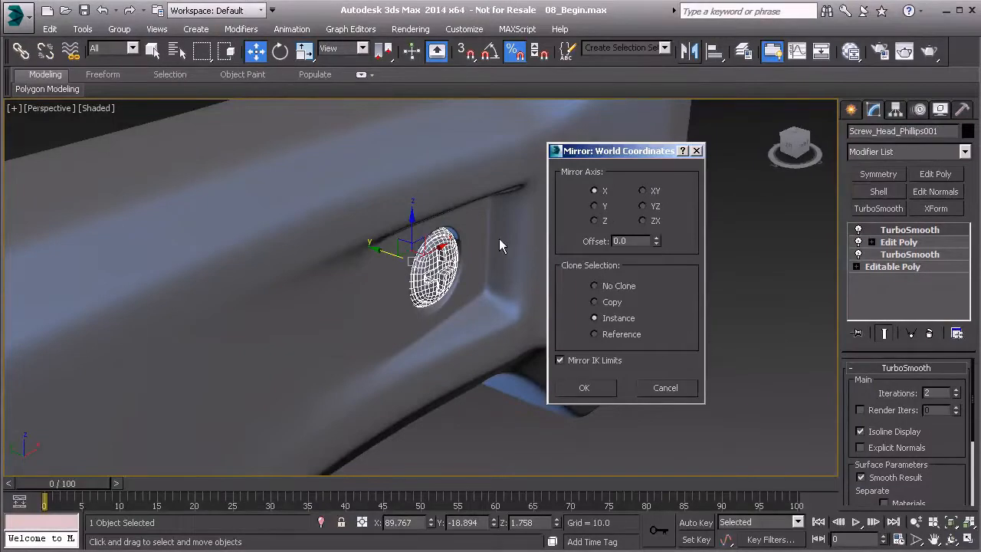
click(594, 207)
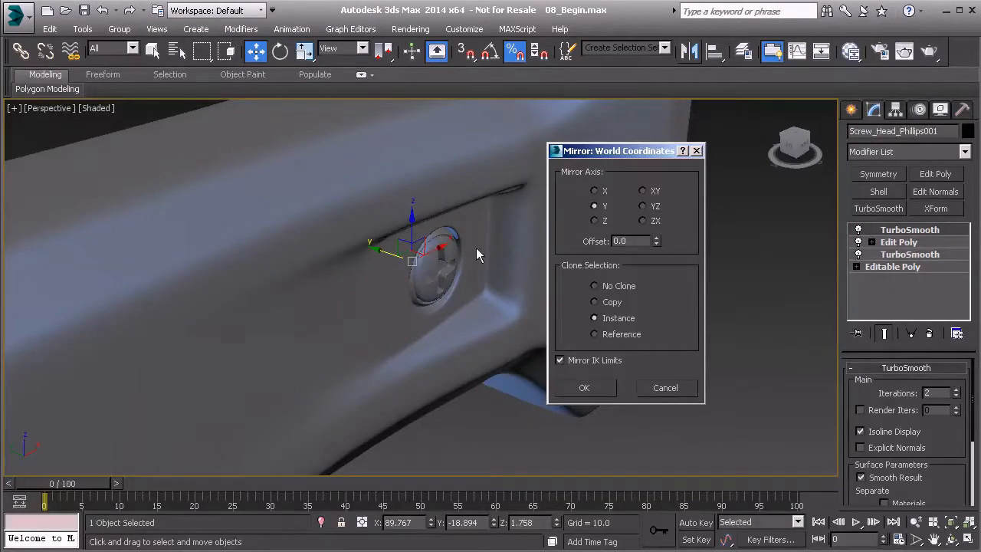
click(583, 383)
Step: Move the mirrored screw head along Y into the hole on the opposite side of the handle, using wireframe display for placement
key(F3)
alt+middle_drag(433, 285, 469, 286)
drag(432, 263, 261, 279)
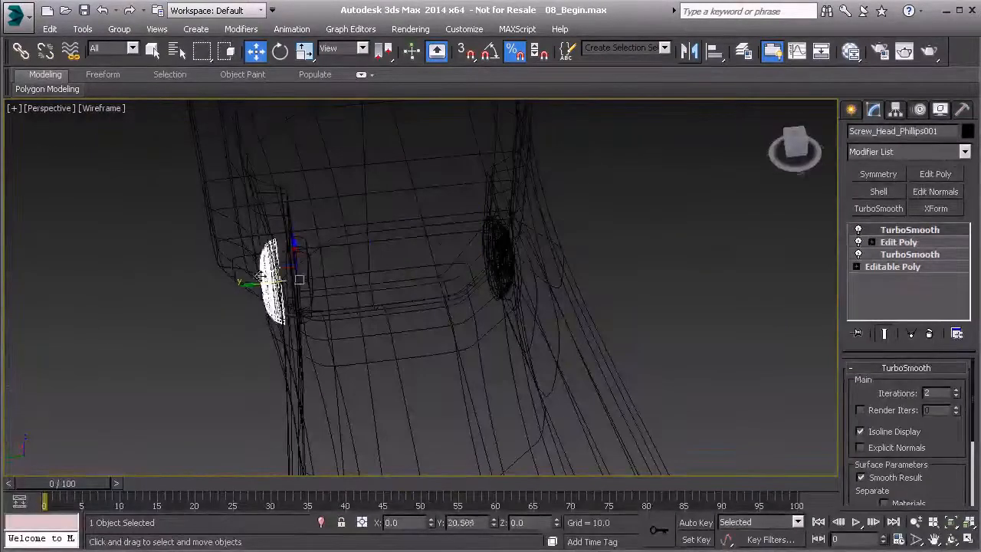
key(F3)
mouse_move(261, 279)
alt+middle_down()
mouse_move(449, 221)
mouse_move(299, 289)
mouse_move(272, 245)
mouse_move(278, 204)
mouse_move(286, 225)
mouse_move(228, 233)
mouse_move(232, 250)
alt+middle_up()
Step: Examine the unselected screw heads on both sides of the handle
click(423, 105)
scroll(339, 212, down, 4)
alt+middle_drag(339, 212, 311, 245)
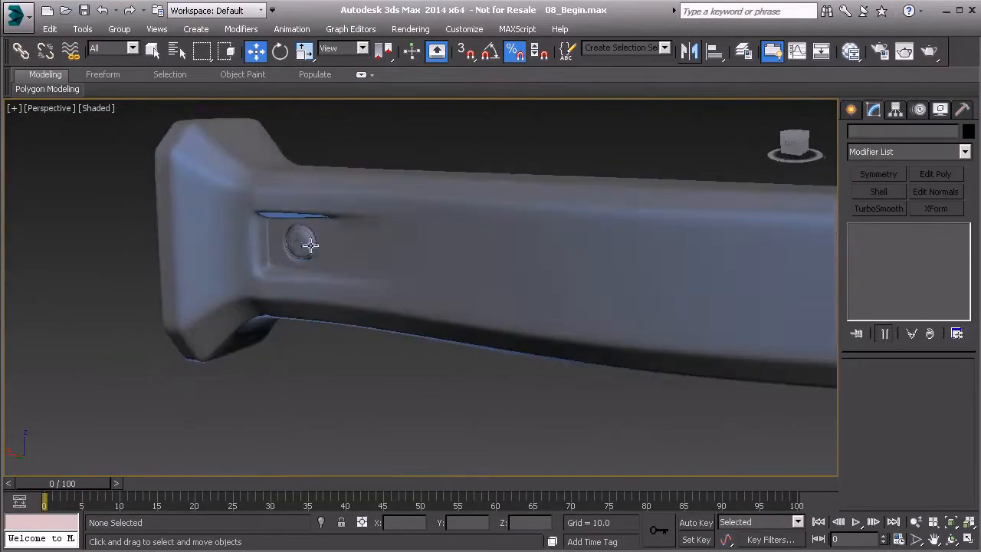
alt+middle_drag(364, 229, 522, 294)
middle_drag(402, 286, 648, 252)
scroll(429, 296, down, 3)
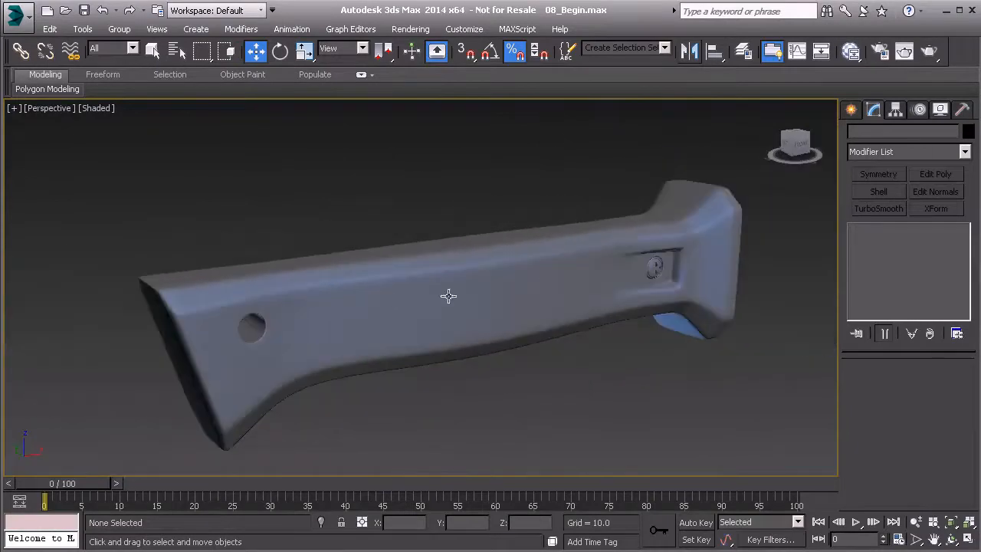
Step: Remove the redundant edge loop along the handle's upper side bevel, including its vertices, at the Editable Poly level
scroll(643, 242, up, 3)
click(523, 267)
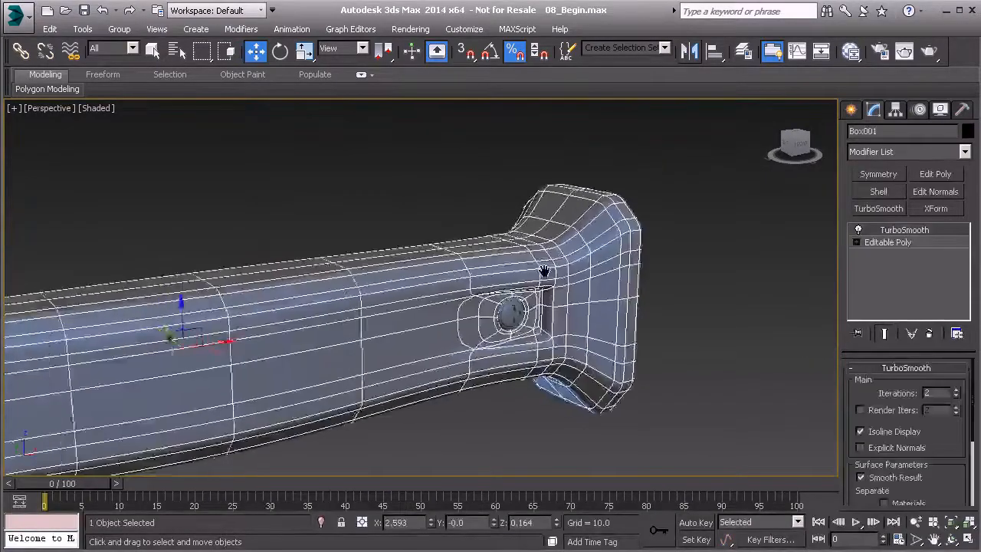
scroll(544, 271, up, 3)
click(908, 242)
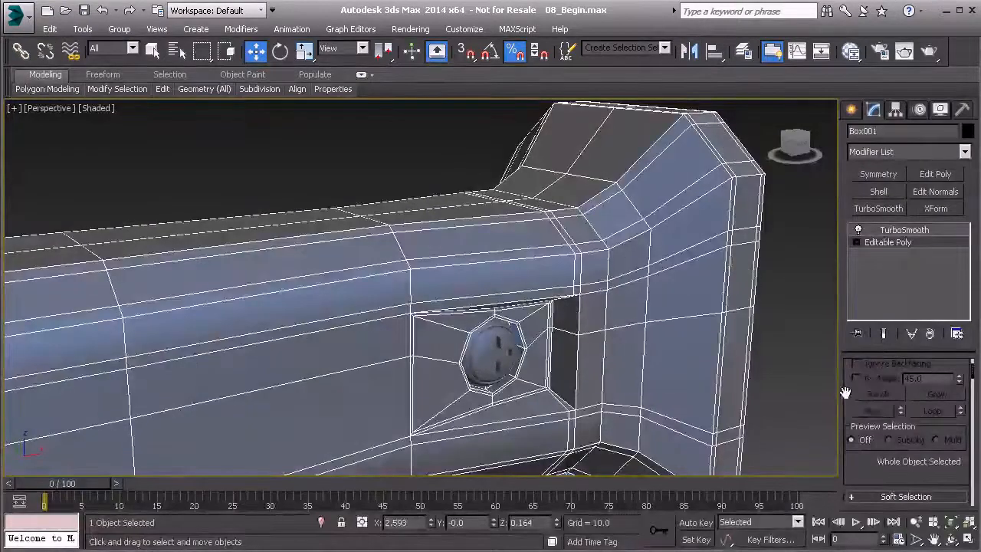
key(2)
key(alt+c)
double_click(560, 247)
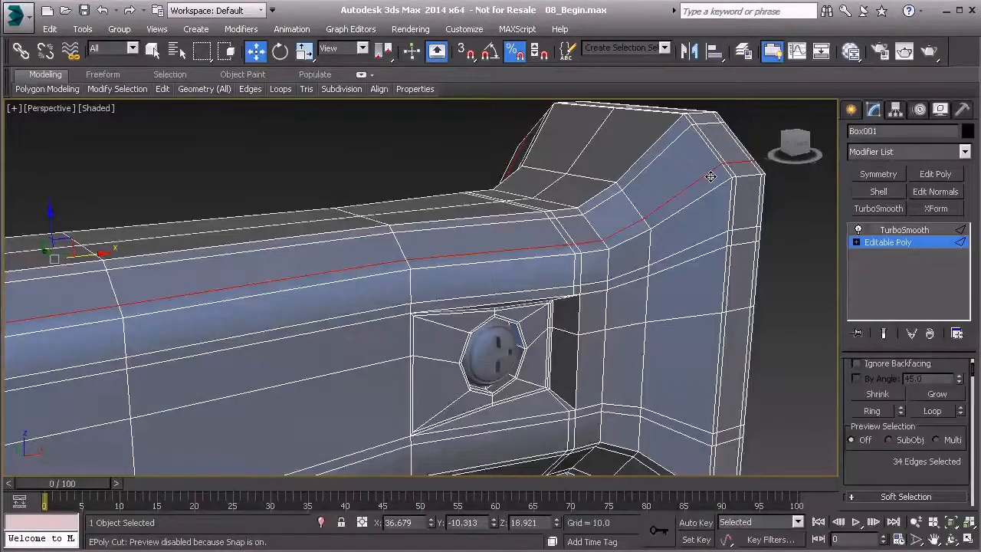
key(ctrl+BackSpace)
Step: Remove the matching edge loop along the handle's lower side bevel with its vertices, and show the smoothed end result
alt+middle_drag(711, 177, 641, 372)
double_click(646, 360)
key(ctrl+BackSpace)
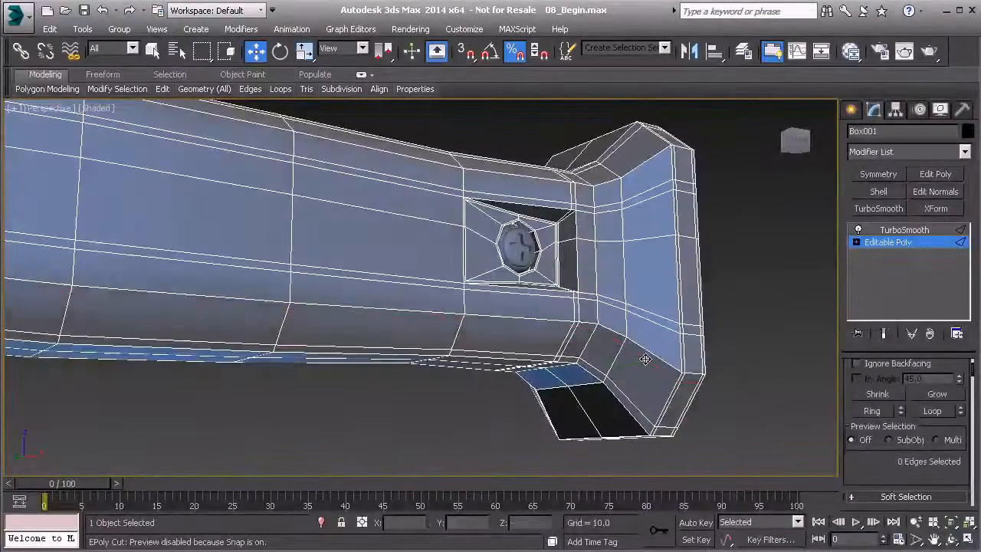
click(883, 334)
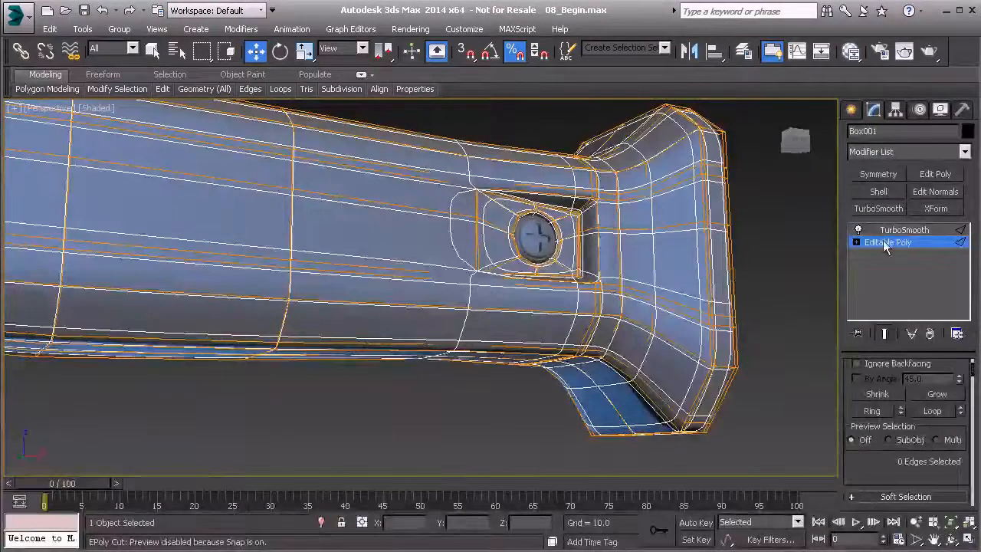
Step: Examine the smoothed handle end around the screw hole and flared end without the editing cage
click(764, 253)
alt+middle_drag(591, 275, 573, 383)
click(632, 374)
alt+middle_drag(668, 371, 696, 345)
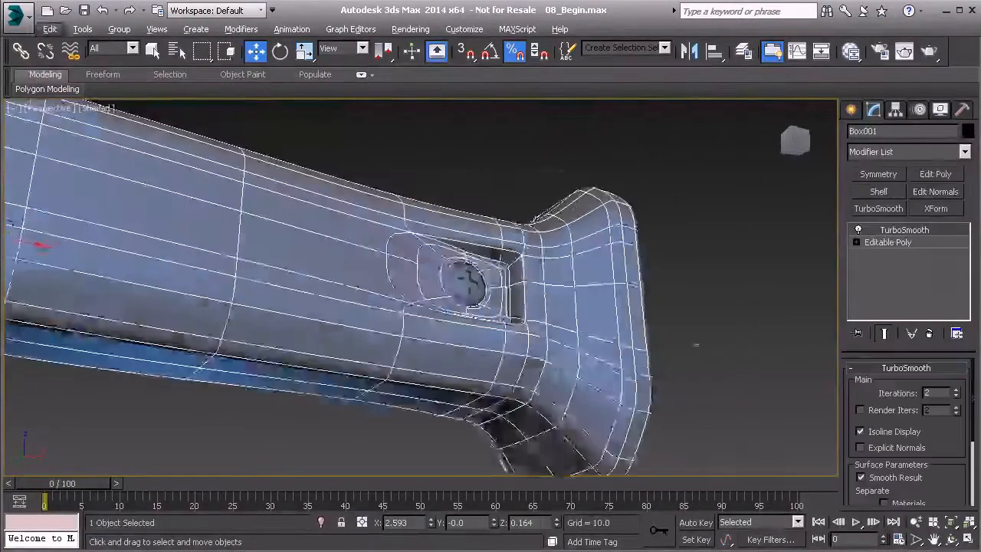
Step: Remove the two redundant edge loops along the handle's underside, including their vertices, at the Editable Poly edge level
click(907, 244)
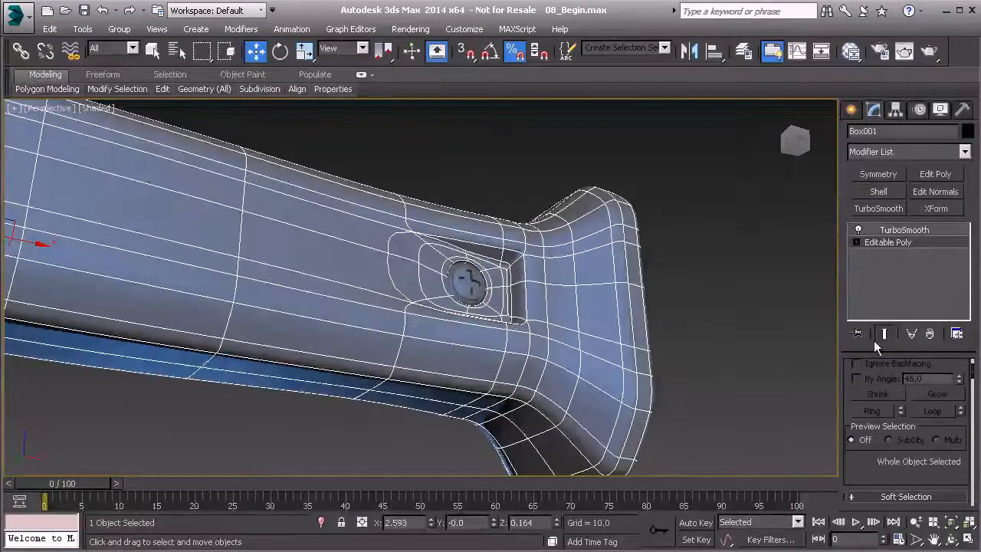
key(2)
scroll(634, 325, up, 3)
middle_drag(662, 406, 655, 285)
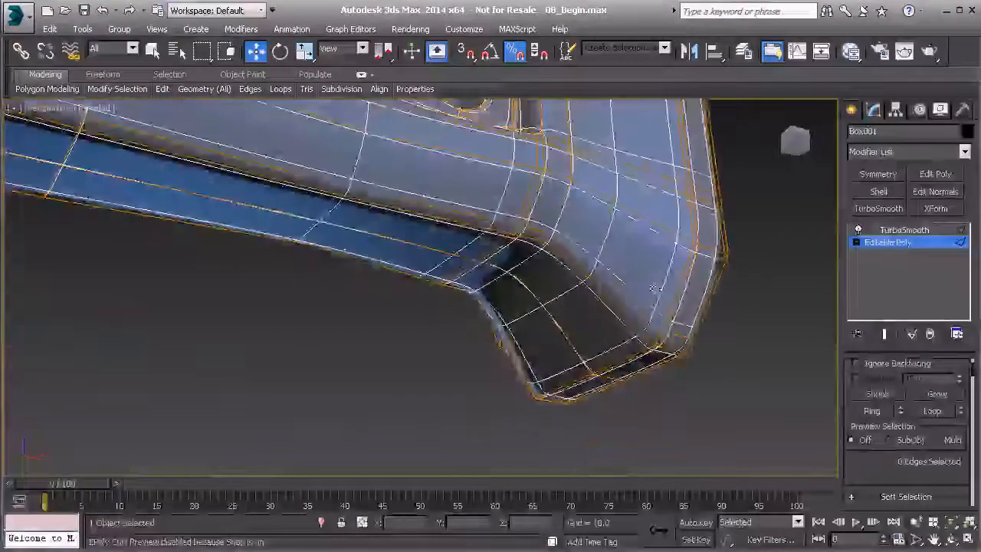
alt+middle_drag(626, 333, 627, 364)
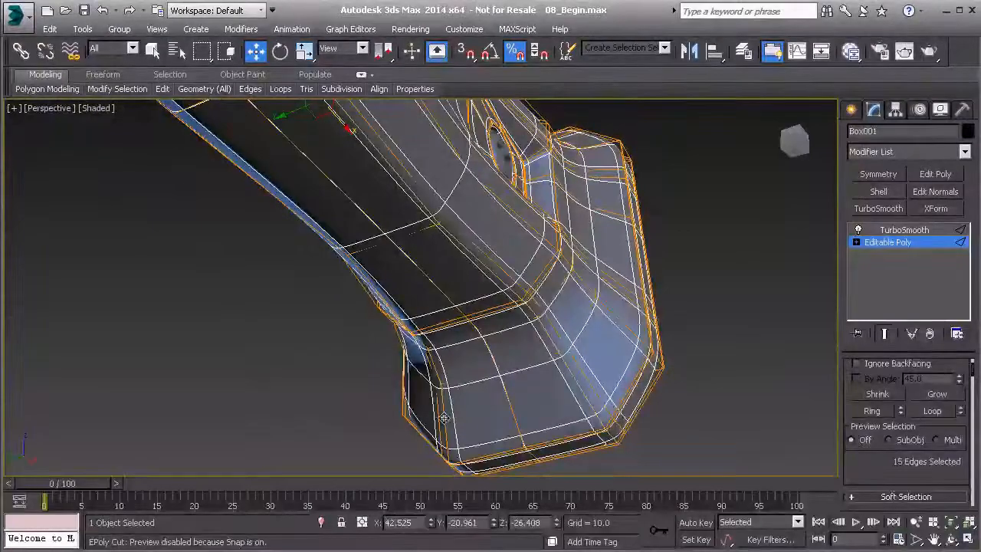
ctrl+double_click(443, 417)
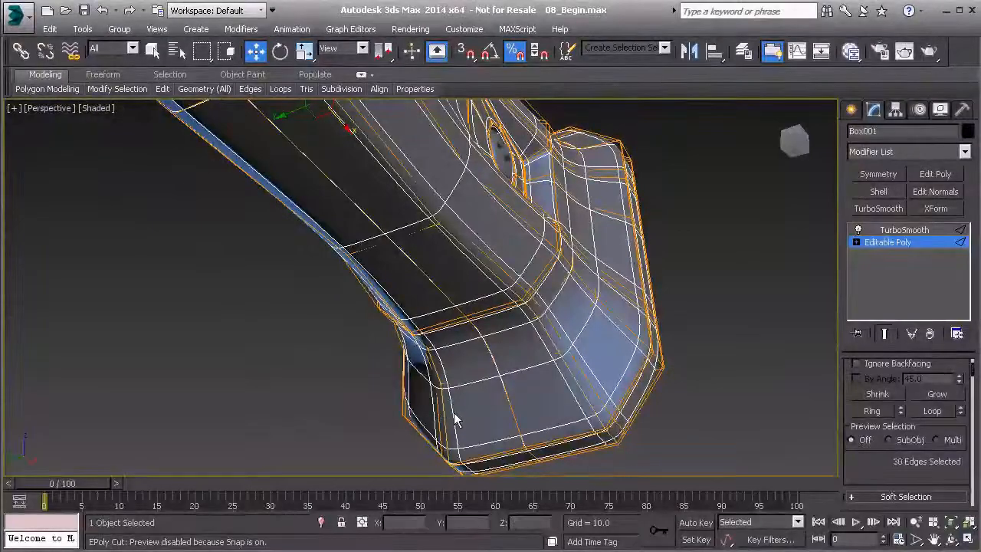
ctrl+double_click(593, 384)
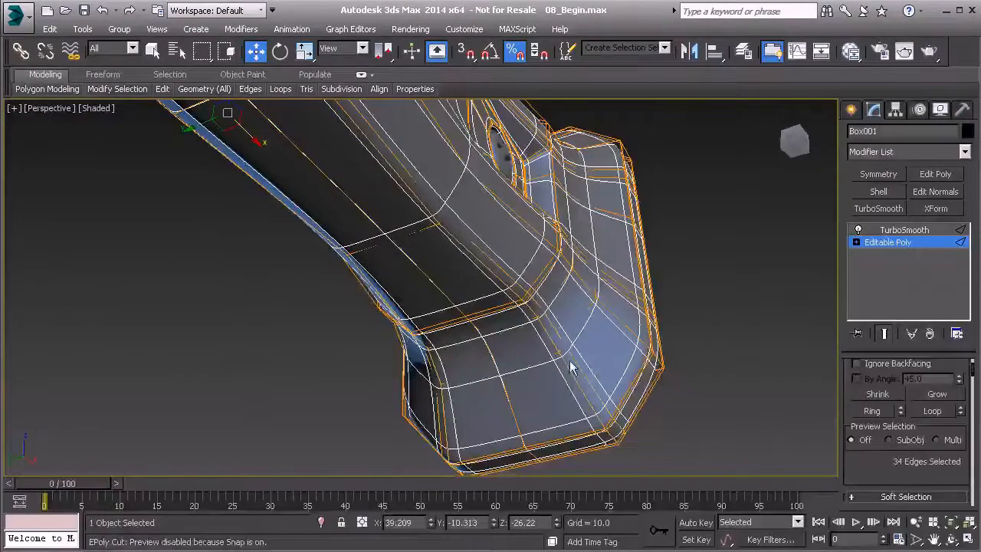
alt+middle_drag(457, 384, 207, 373)
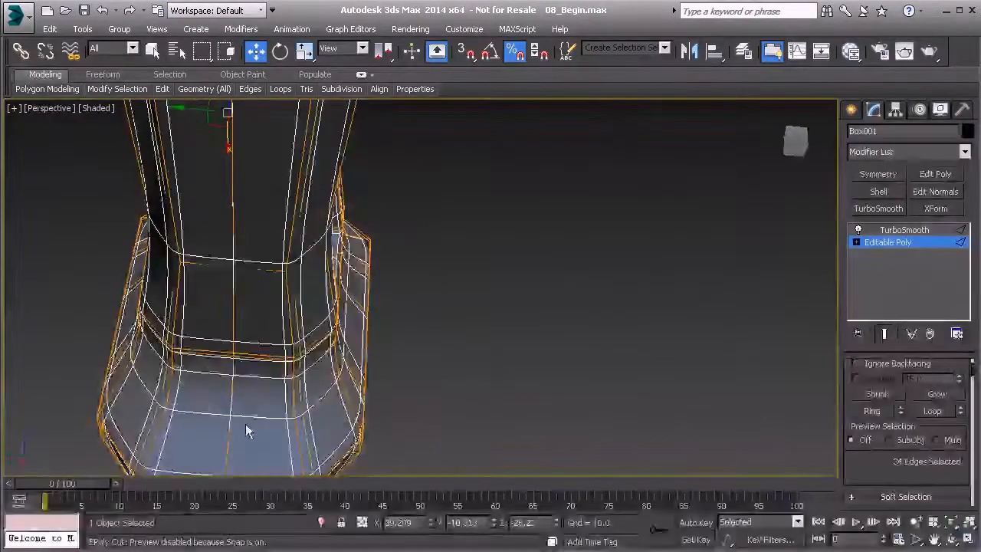
key(ctrl+BackSpace)
middle_drag(293, 373, 300, 305)
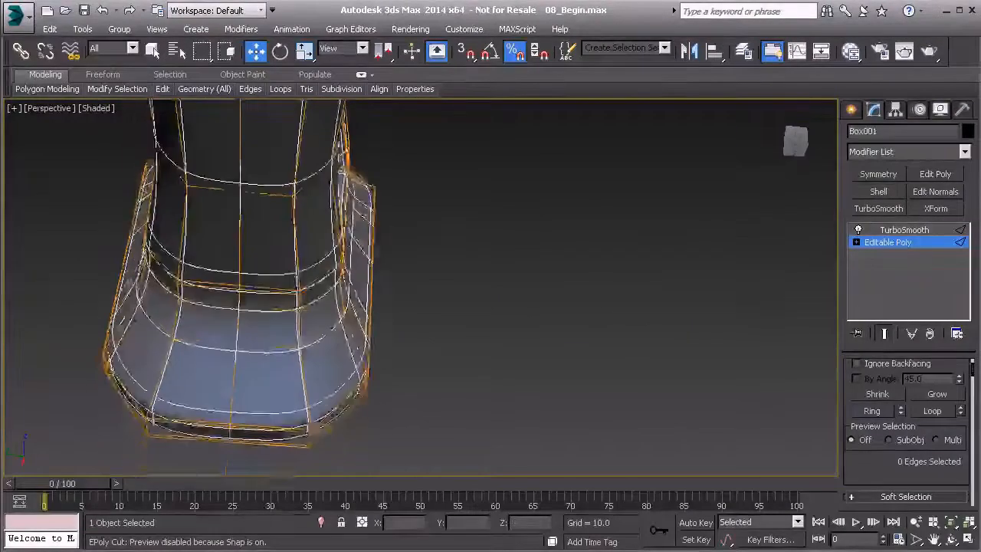
Step: Remove the two matching redundant edge loops along the handle's upper face together with their vertices
alt+middle_drag(272, 379, 331, 297)
scroll(311, 410, up, 4)
alt+middle_drag(331, 297, 392, 348)
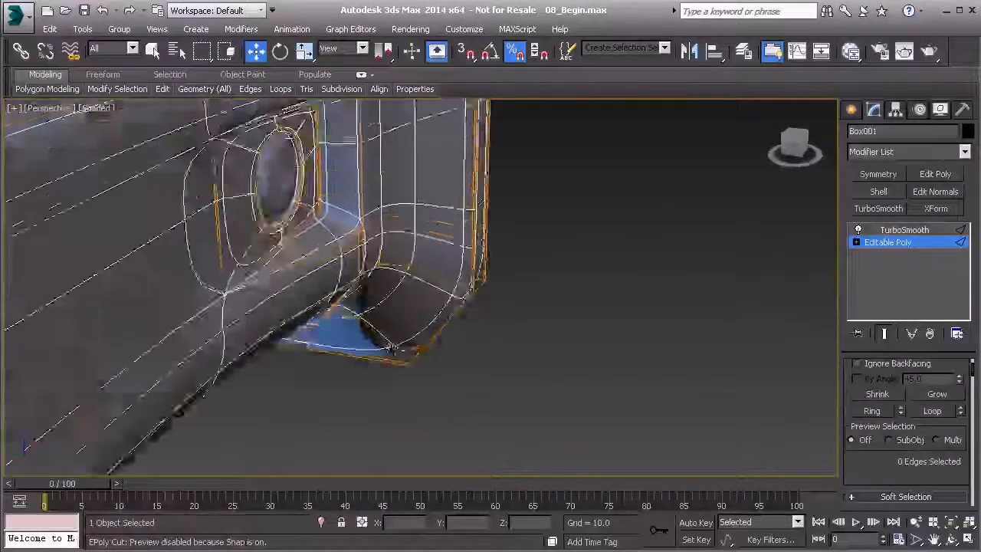
middle_drag(362, 211, 390, 373)
scroll(391, 372, down, 4)
double_click(385, 205)
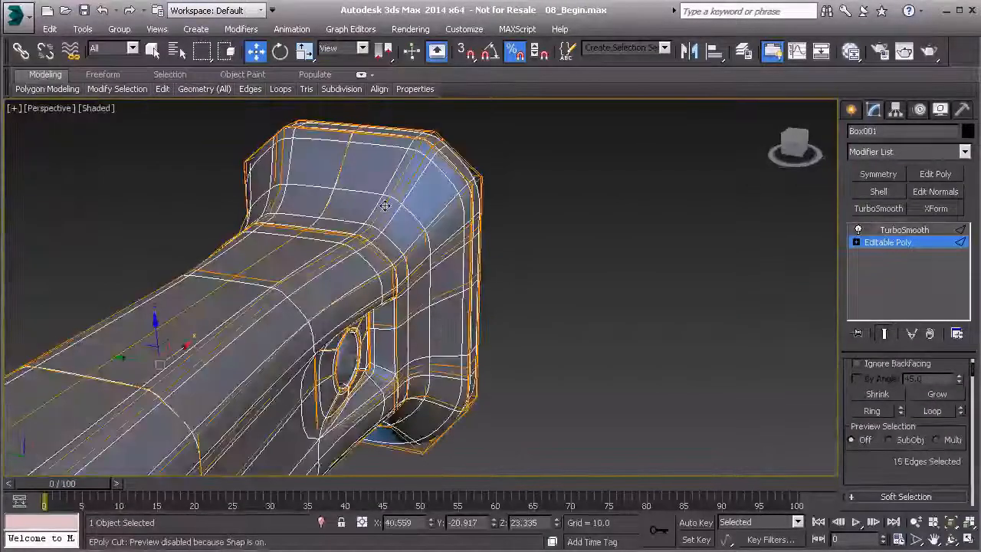
click(407, 167)
double_click(418, 164)
alt+middle_drag(418, 164, 605, 223)
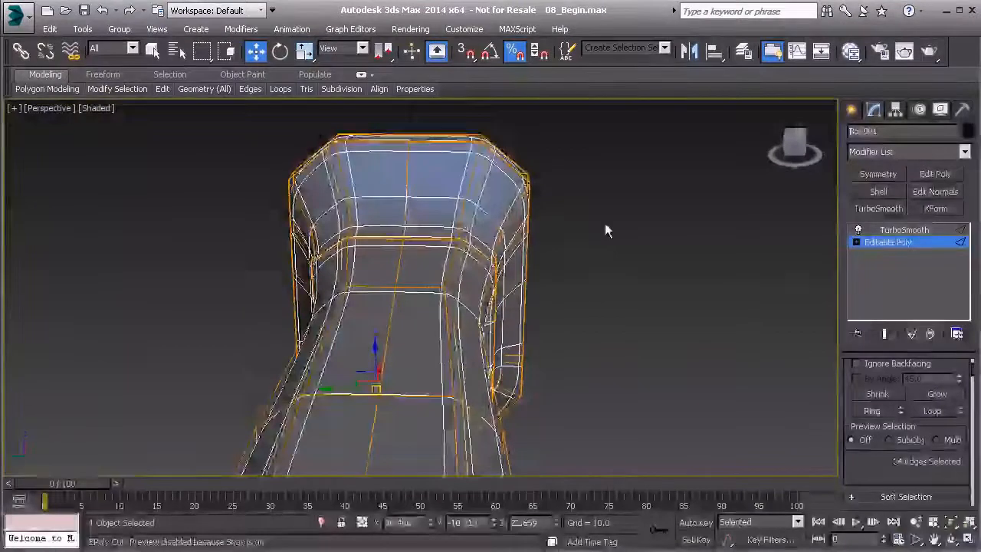
click(604, 223)
alt+middle_drag(541, 213, 433, 192)
scroll(434, 192, down, 3)
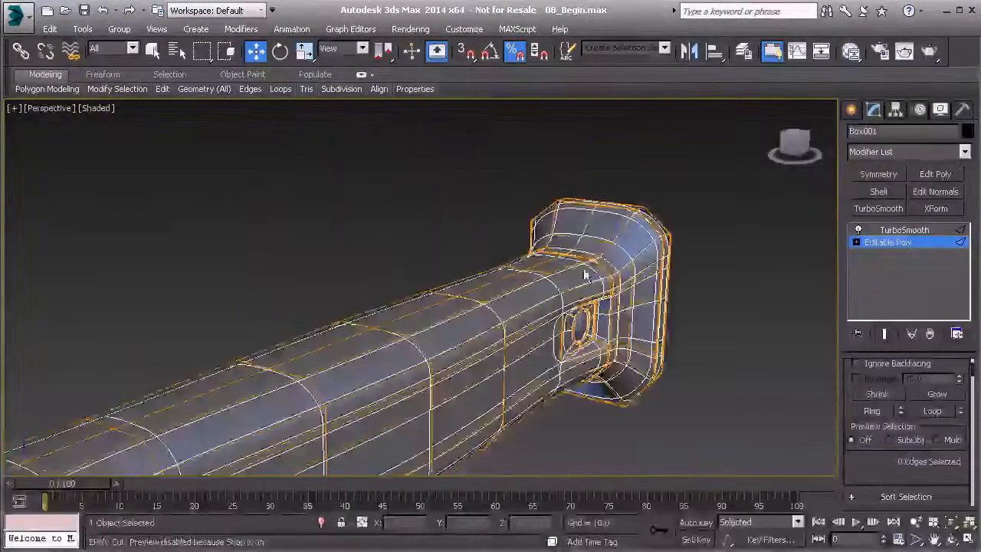
Step: Select the vertices across the flared end's upper rim and scale them closer together along Y
middle_drag(585, 273, 481, 274)
scroll(481, 274, down, 3)
scroll(460, 265, up, 7)
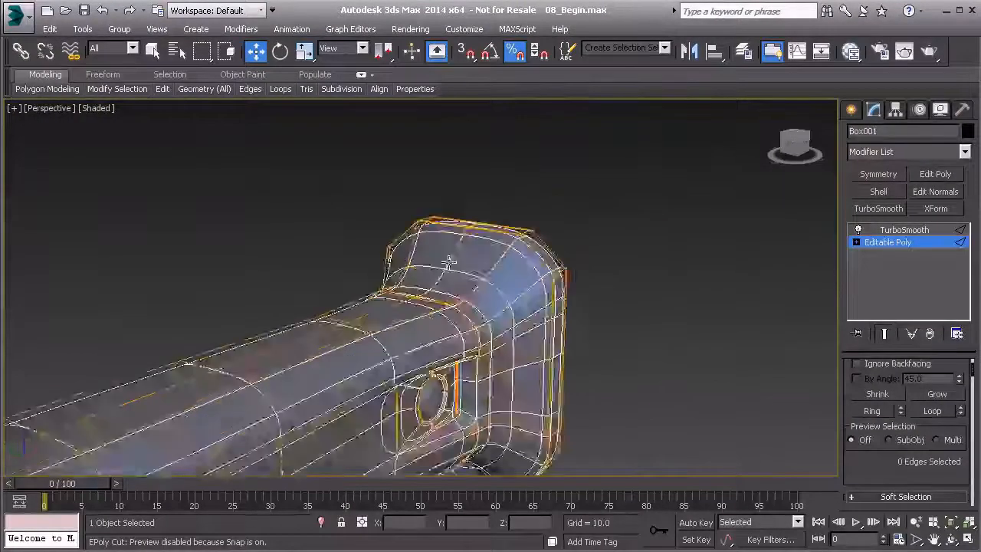
alt+middle_drag(462, 235, 783, 290)
key(1)
alt+middle_drag(350, 235, 324, 196)
drag(515, 253, 515, 253)
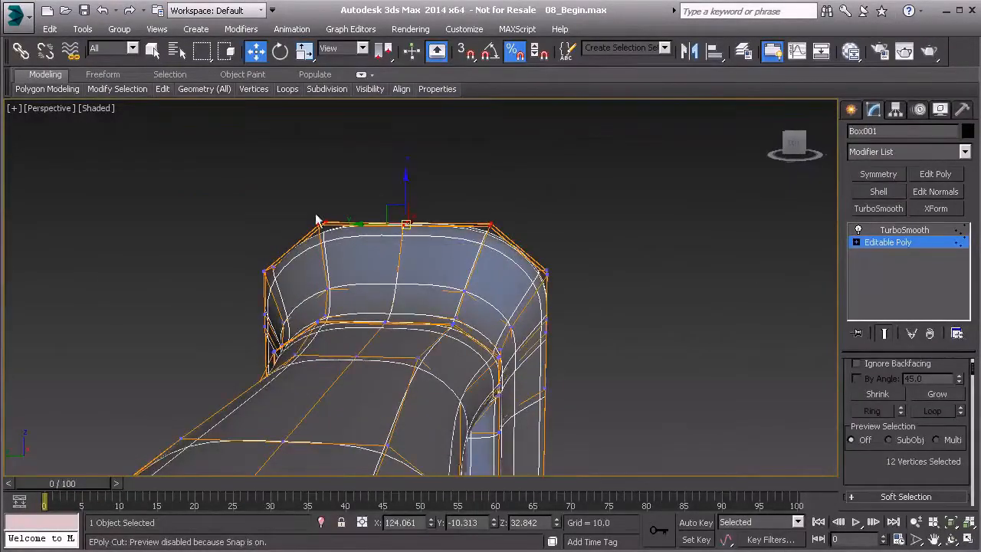
alt+drag(345, 249, 345, 249)
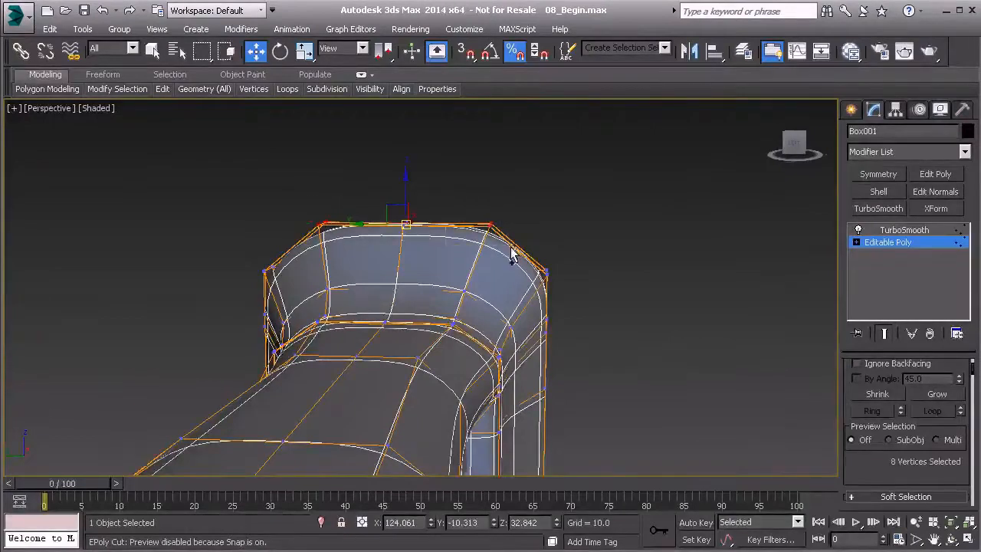
key(r)
drag(465, 225, 398, 226)
alt+middle_drag(337, 288, 357, 332)
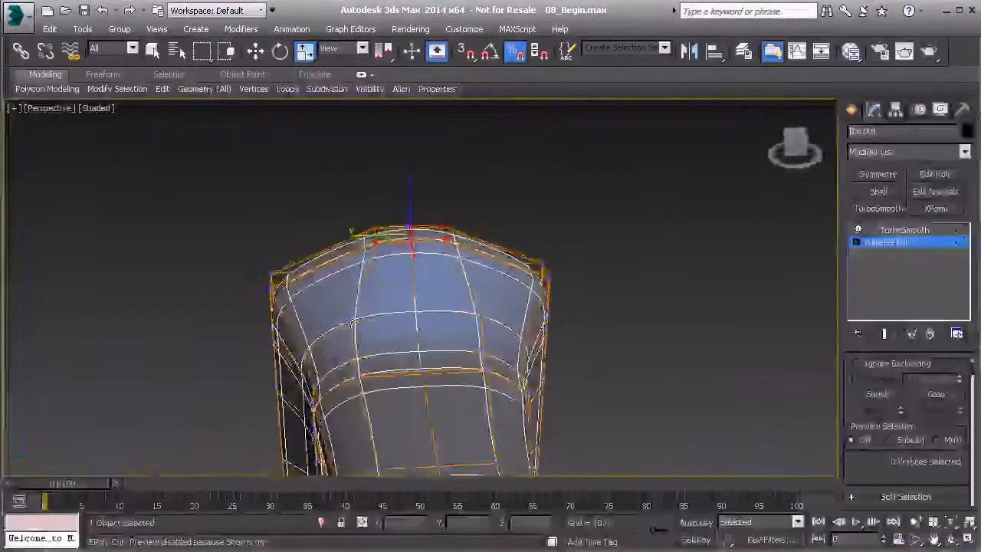
Step: Scale the two vertex pairs below the upper rim on the flare's curve inward along Y, the first to 70%
click(351, 321)
ctrl+click(480, 314)
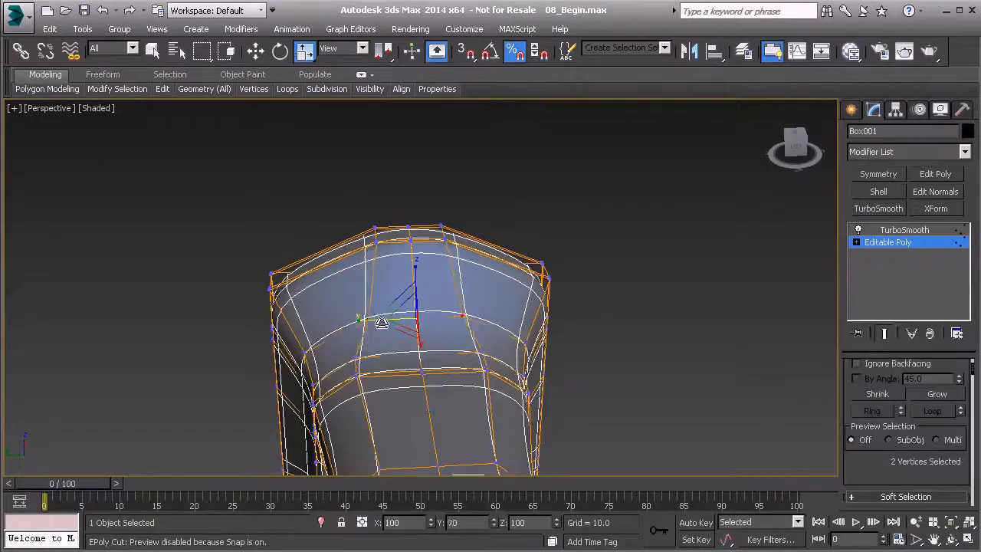
click(353, 356)
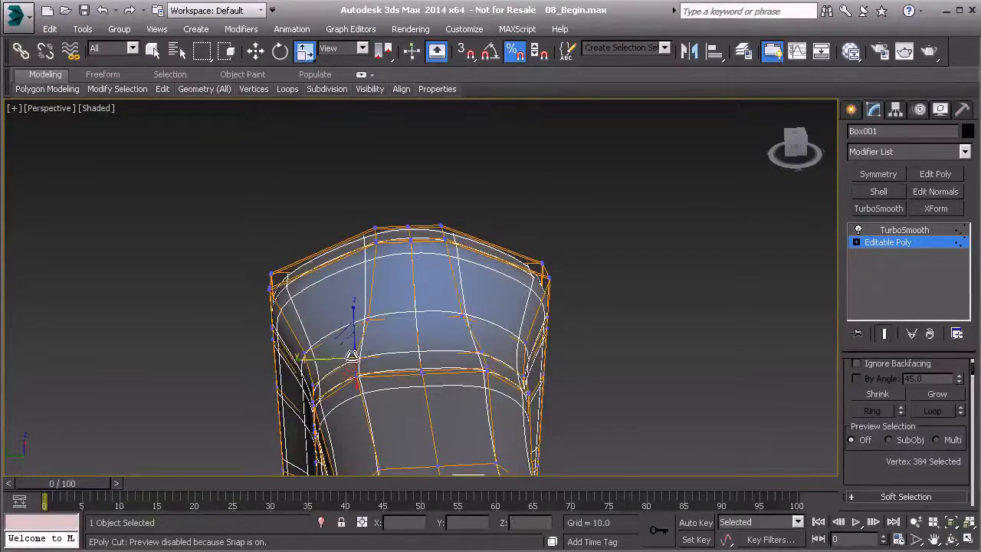
ctrl+click(482, 351)
drag(369, 358, 363, 371)
Step: Scale the vertex pair where the upper flare meets the handle neck closer together along Y
click(355, 375)
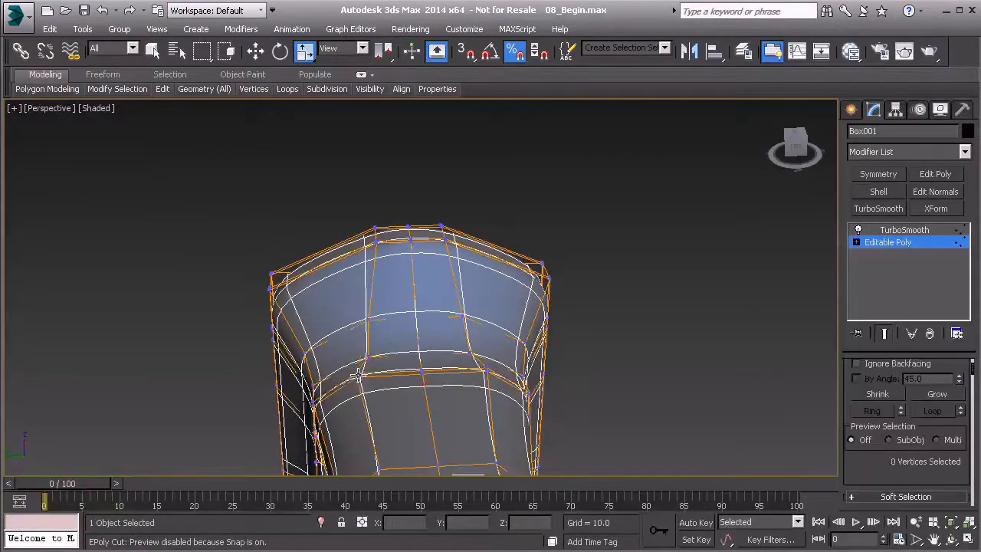
ctrl+click(488, 371)
scroll(484, 367, up, 3)
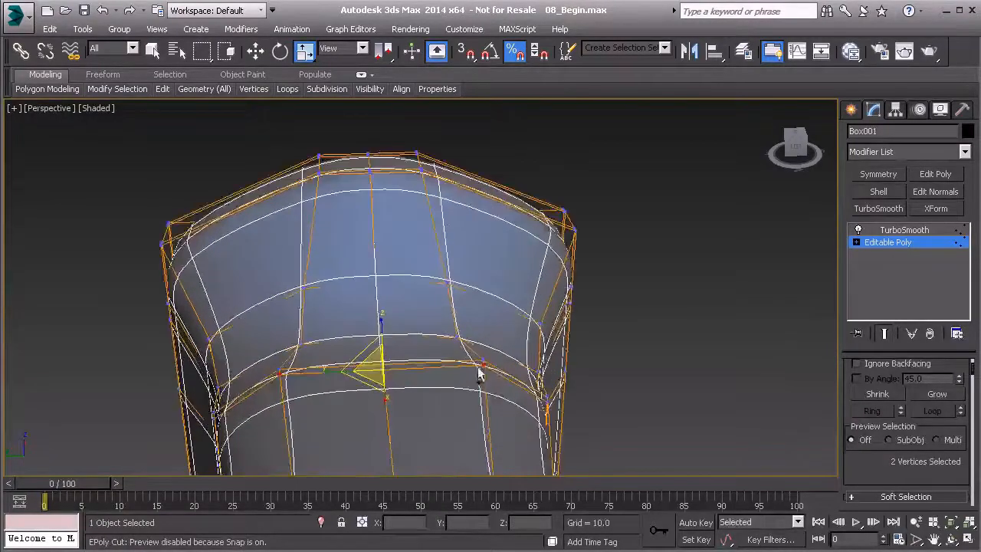
ctrl+click(484, 366)
ctrl+click(278, 371)
drag(324, 369, 346, 369)
Step: Raise the middle vertices of the flared end's upper rim along Z, growing the selection to include the neighbouring rim vertices
click(369, 156)
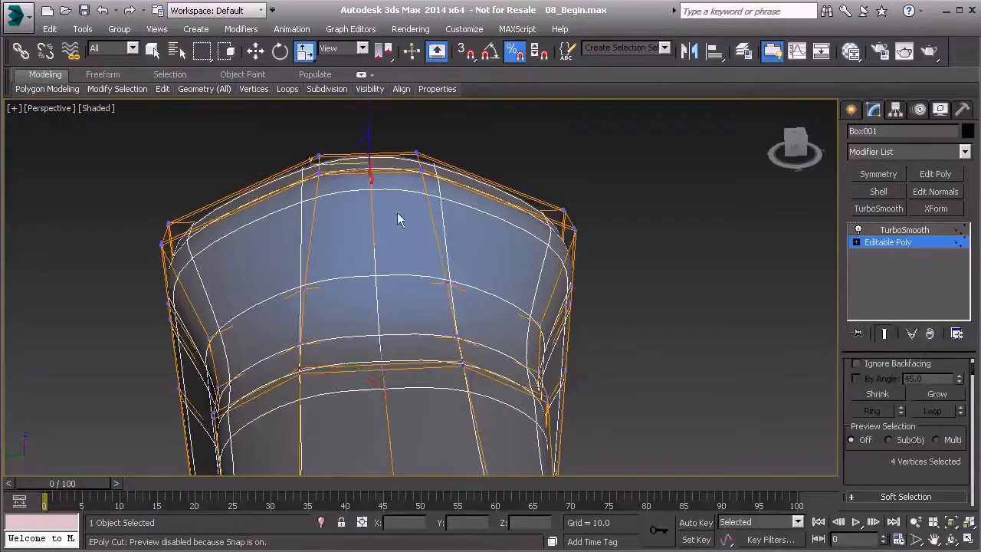
alt+middle_drag(396, 213, 377, 187)
key(w)
drag(368, 127, 368, 69)
key(ctrl+Page_Up)
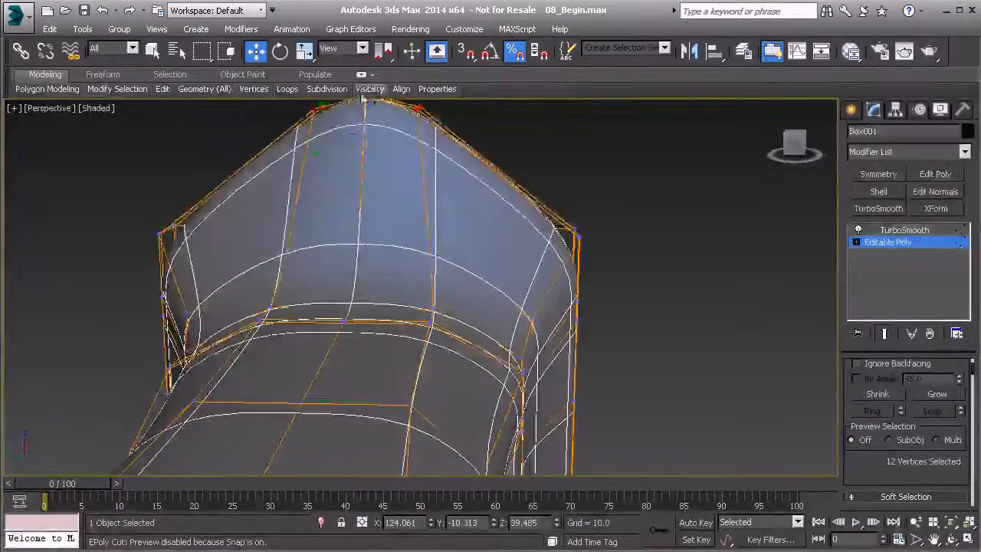
Step: Select the 12 vertices across the flared end's lower rim and scale them closer together along Y
scroll(379, 238, down, 1)
alt+middle_drag(420, 236, 259, 167)
middle_drag(345, 327, 526, 292)
scroll(367, 233, down, 3)
scroll(319, 244, up, 4)
drag(531, 297, 442, 256)
drag(517, 338, 272, 257)
alt+middle_drag(350, 304, 376, 257)
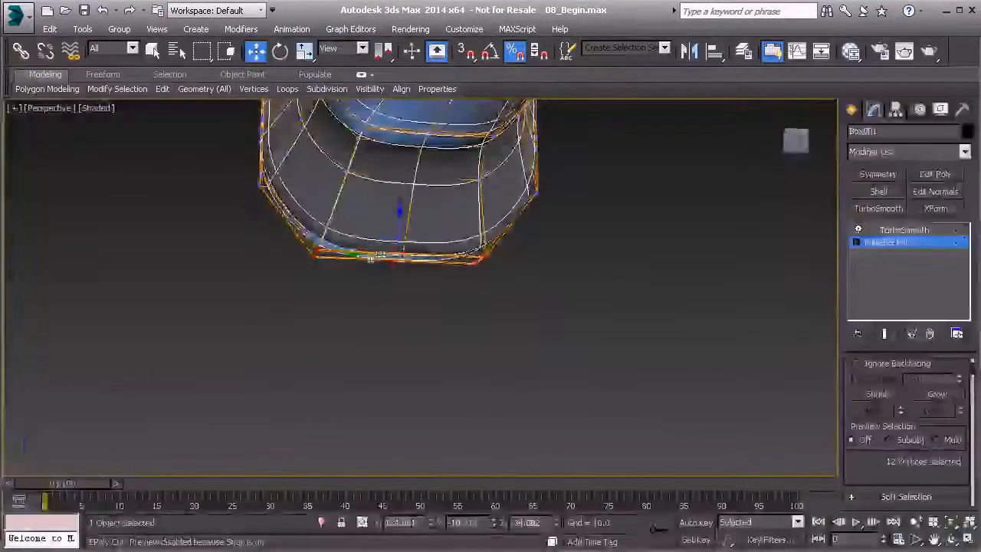
key(r)
drag(354, 255, 374, 258)
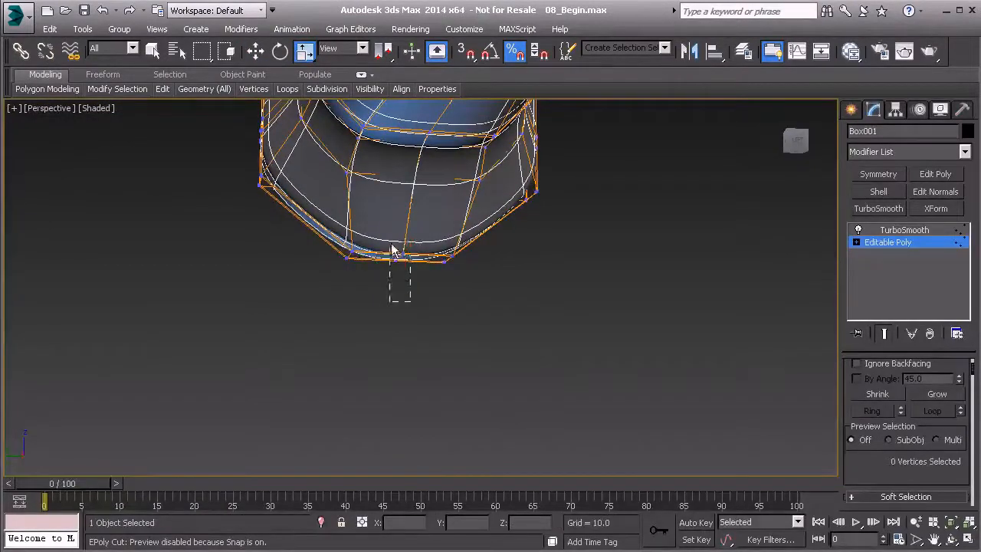
Step: Lower the middle vertices of the flared end's bottom rim along Z, together with the neighbouring rim vertices, for a rounded outline
key(w)
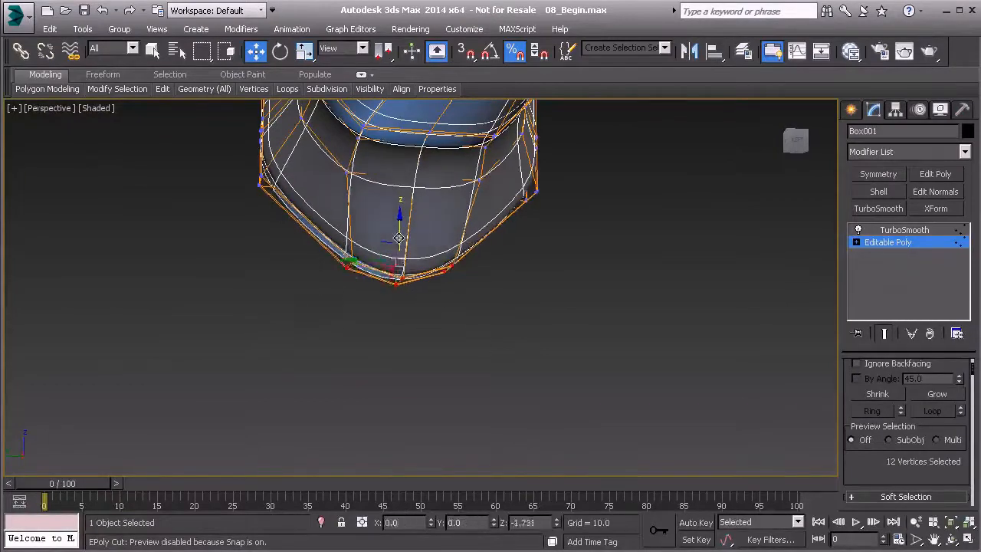
alt+middle_drag(488, 263, 217, 344)
scroll(218, 345, down, 2)
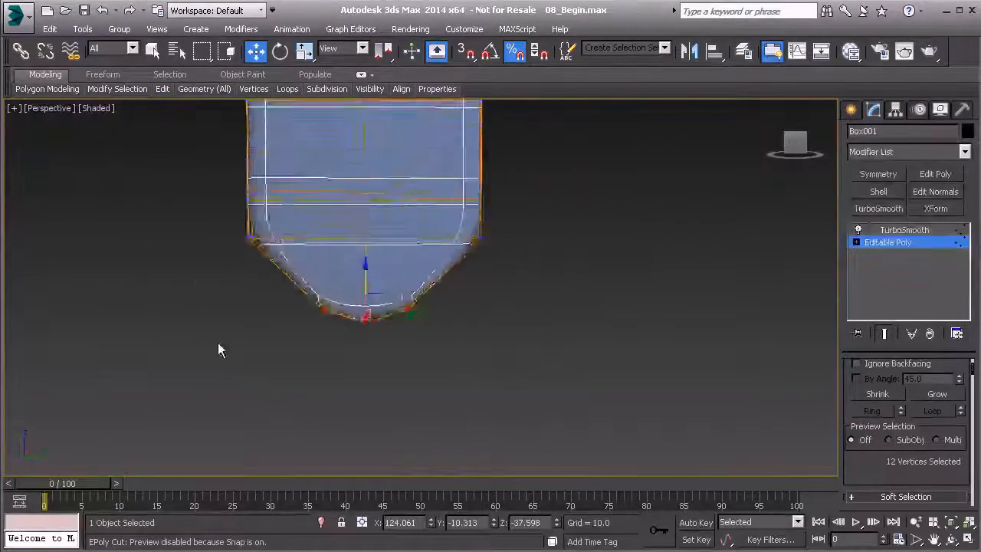
scroll(293, 284, down, 3)
Step: Scale the vertex pair halfway up the underside of the flared end closer together along Y
middle_drag(288, 282, 294, 298)
scroll(294, 300, up, 3)
alt+middle_drag(283, 352, 368, 268)
alt+drag(368, 269, 462, 220)
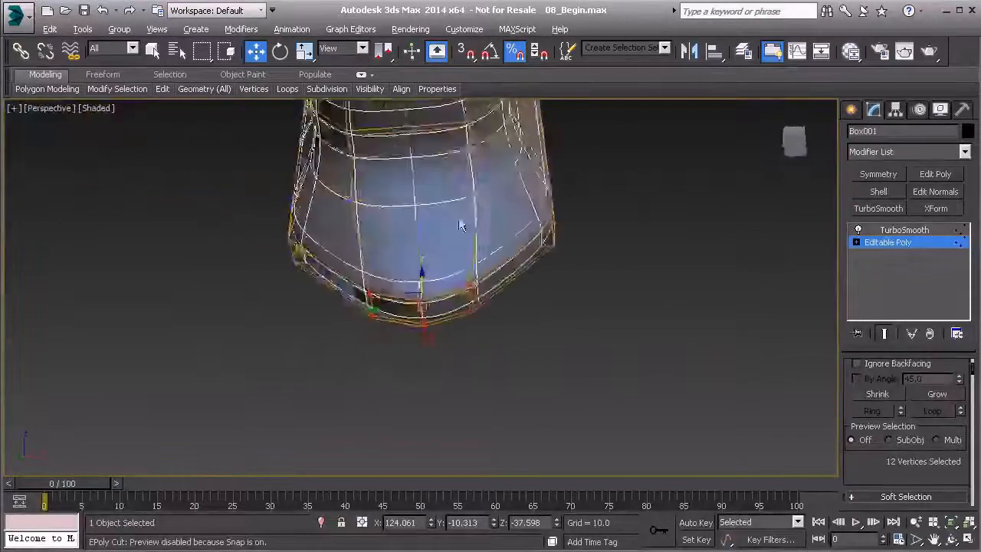
click(480, 195)
ctrl+click(354, 197)
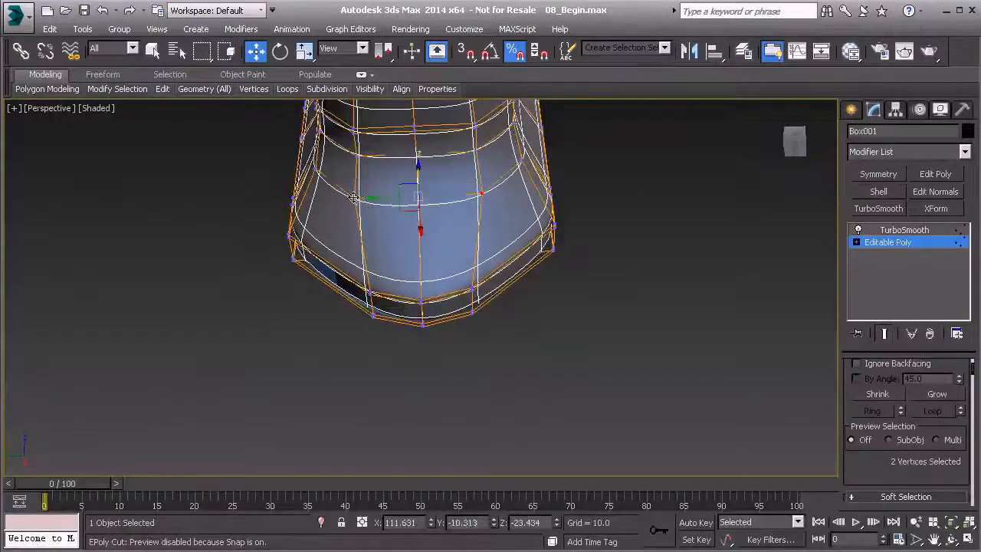
key(r)
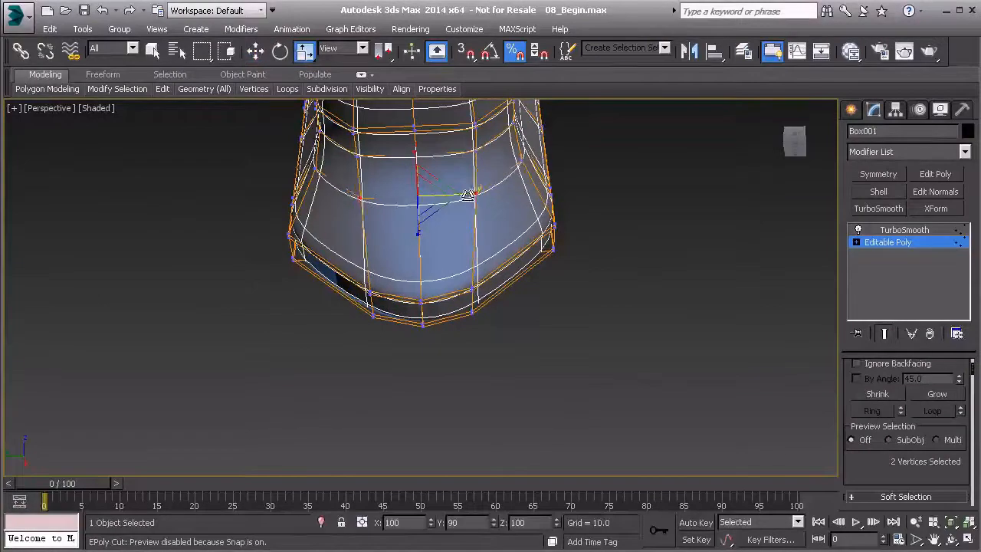
Step: Scale the remaining underside vertex pairs, up to where the flare meets the handle neck, closer together along Y
click(354, 196)
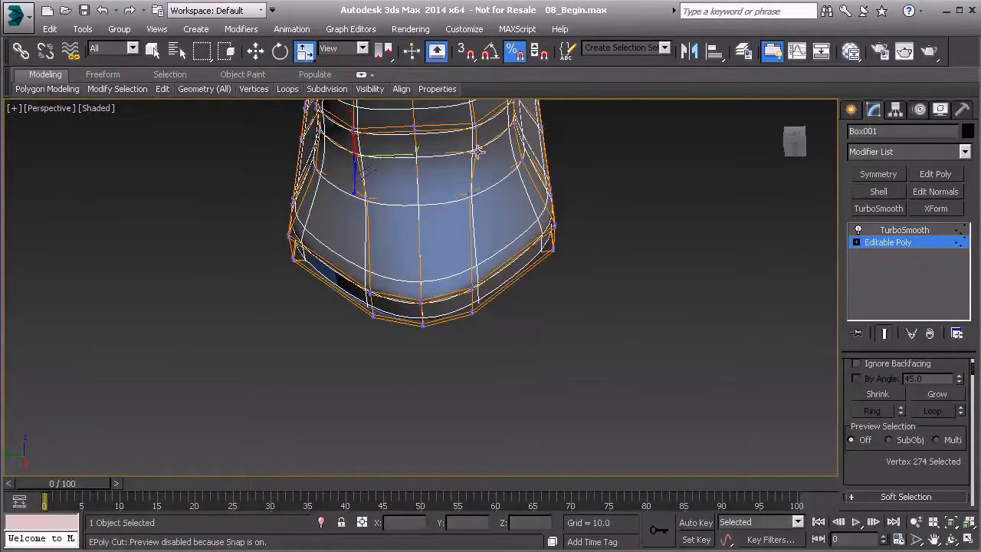
click(363, 136)
alt+middle_drag(458, 132, 477, 203)
drag(485, 191, 474, 195)
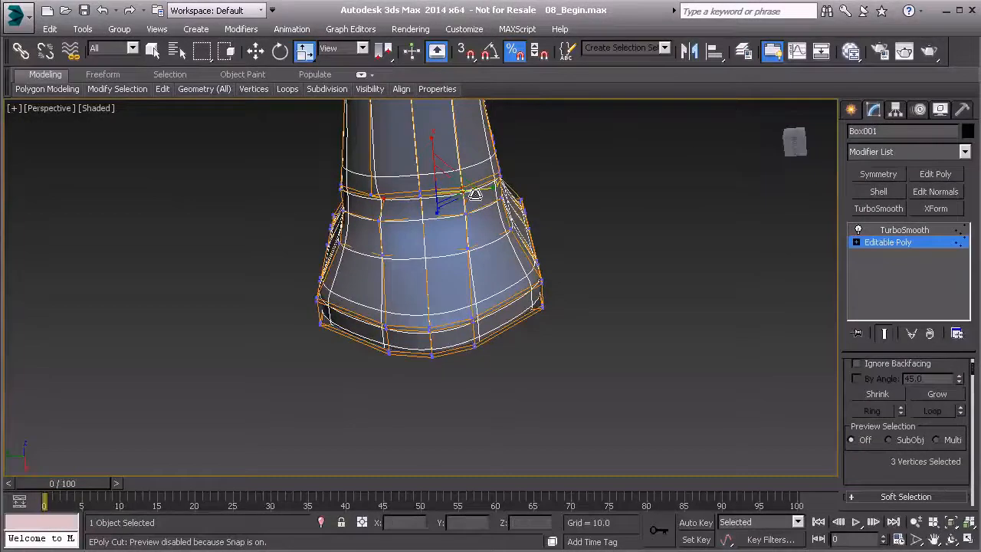
ctrl+click(370, 197)
drag(474, 189, 466, 191)
Step: Examine the handle's silhouette in the Top view, focusing on the neck next to the flared end
alt+middle_drag(466, 192, 426, 305)
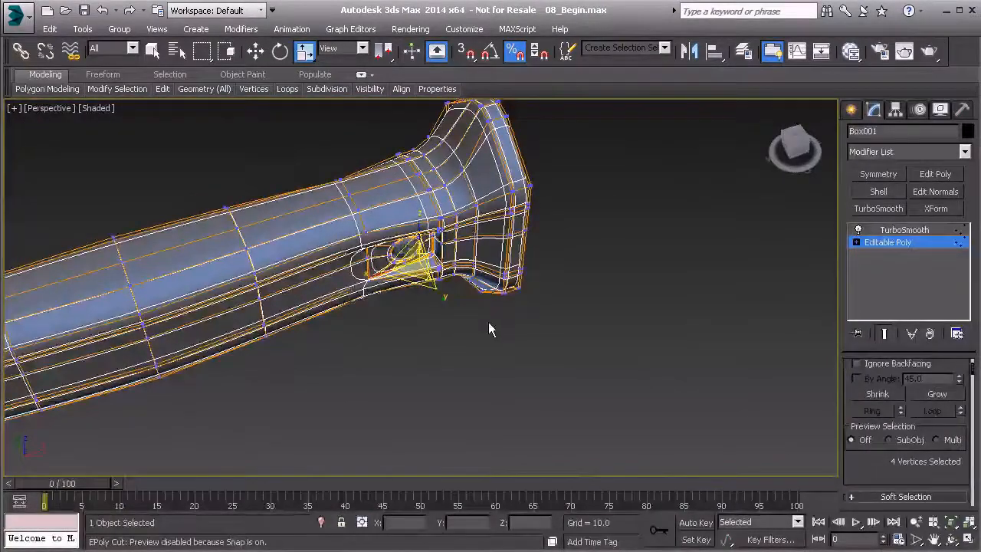
key(t)
scroll(412, 321, up, 3)
middle_drag(496, 285, 708, 359)
scroll(708, 358, down, 3)
middle_drag(583, 344, 419, 321)
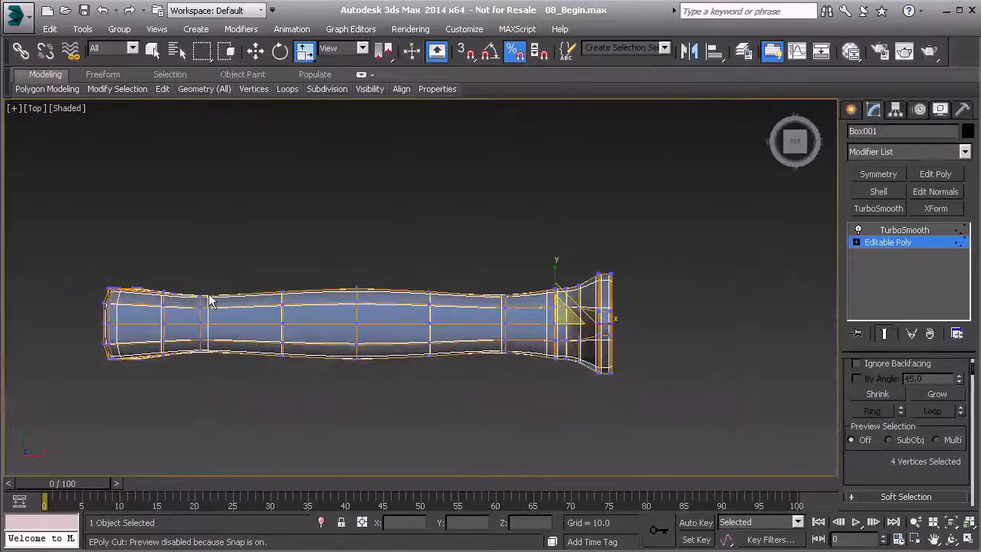
middle_drag(208, 305, 193, 304)
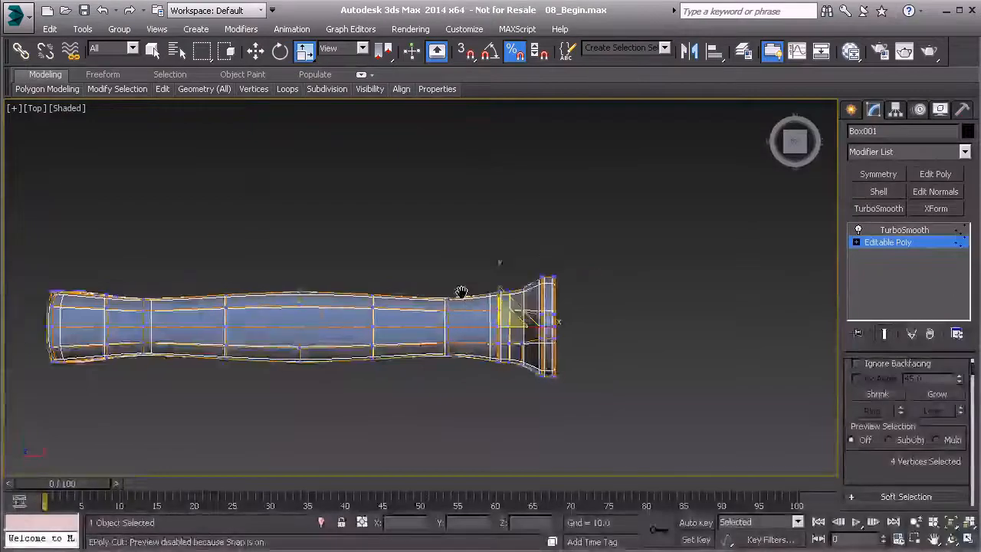
scroll(459, 292, up, 5)
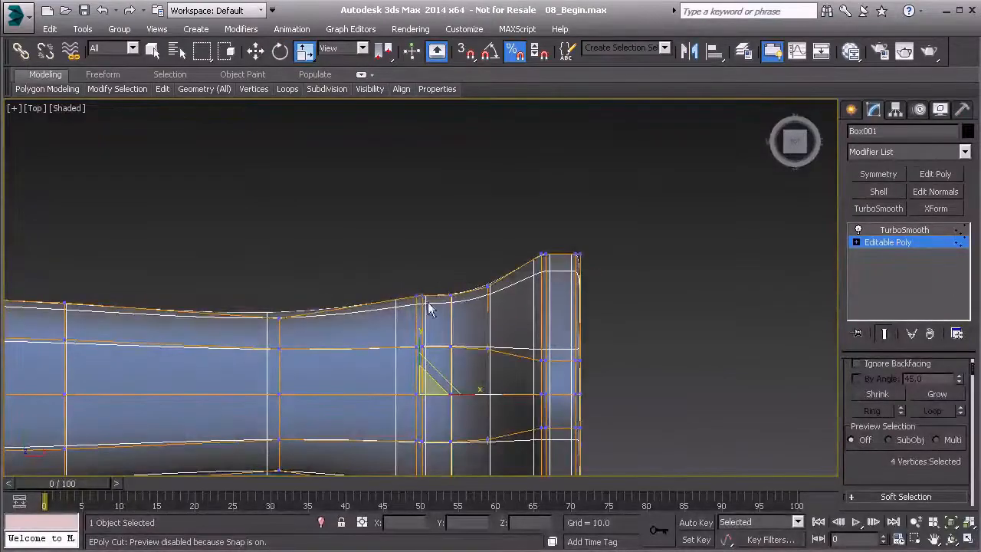
Step: Select the two closely spaced vertex columns across the full width of the handle neck in the Top view
middle_drag(429, 308, 404, 256)
click(402, 267)
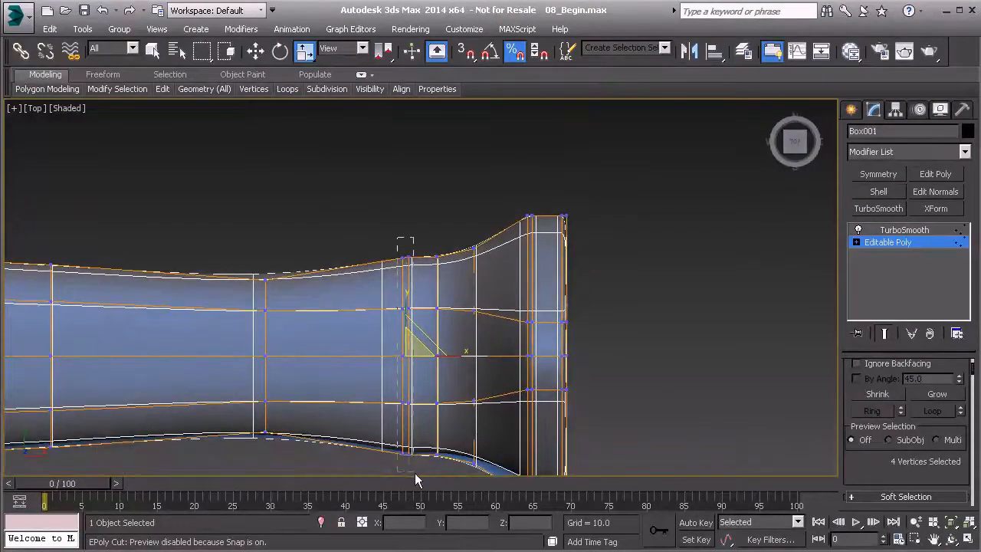
drag(421, 474, 420, 473)
middle_drag(400, 356, 380, 333)
middle_drag(383, 299, 364, 336)
key(p)
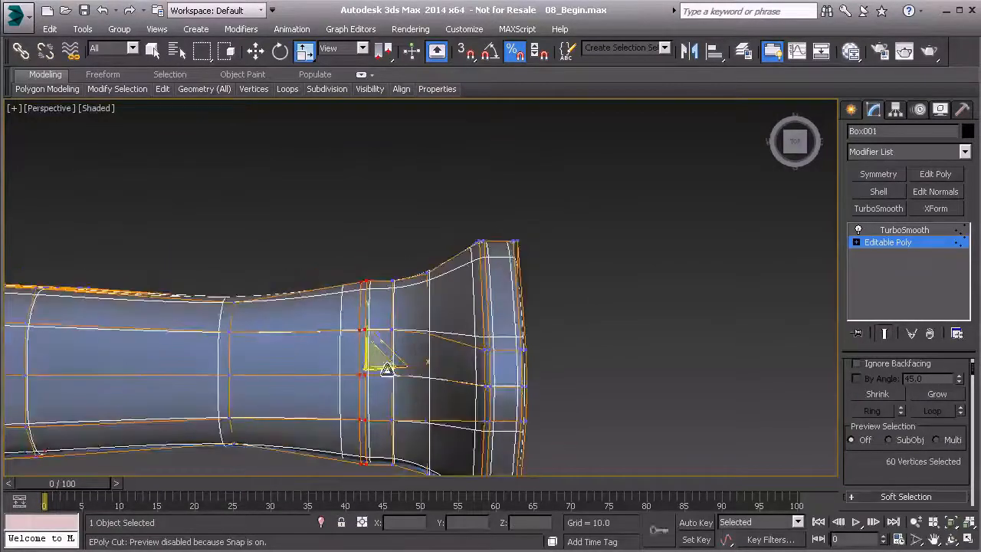
Step: Remove the vertices of the screw recess's inner end from the selection, keeping only the outer neck vertices selected
alt+middle_drag(396, 412, 394, 291)
scroll(380, 352, up, 5)
middle_drag(379, 361, 392, 299)
alt+click(389, 259)
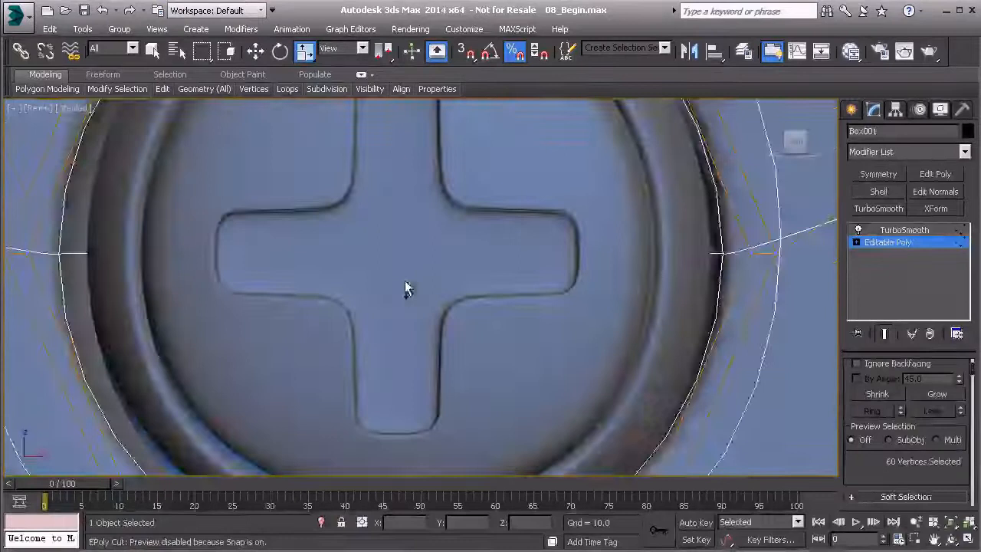
middle_drag(405, 281, 368, 276)
scroll(385, 304, down, 8)
scroll(476, 245, up, 4)
alt+drag(413, 158, 479, 466)
scroll(456, 425, down, 3)
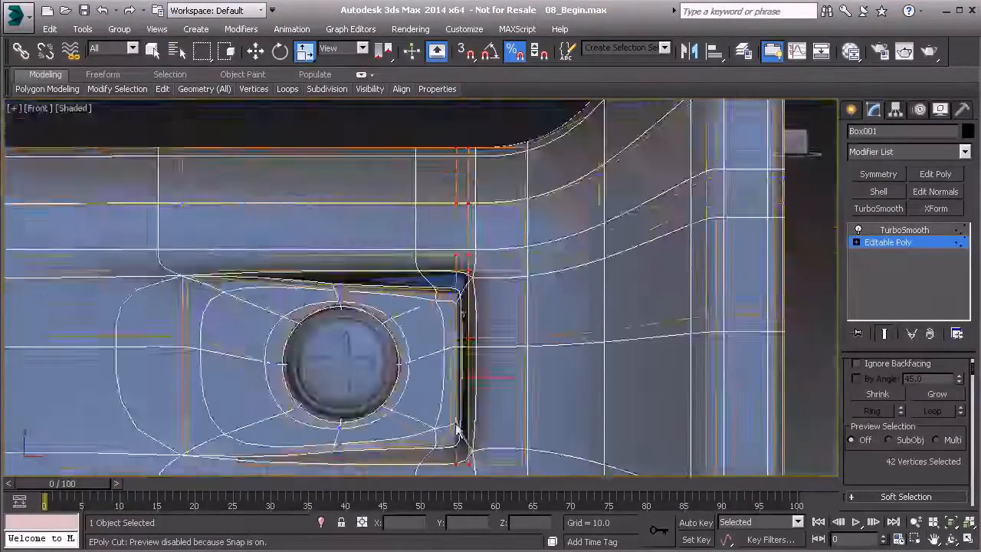
Step: Scale the selected neck vertices narrower along Y in the Top view, turning Percent Snap off for a finer adjustment
key(p)
scroll(452, 428, down, 5)
alt+middle_drag(449, 426, 409, 368)
key(t)
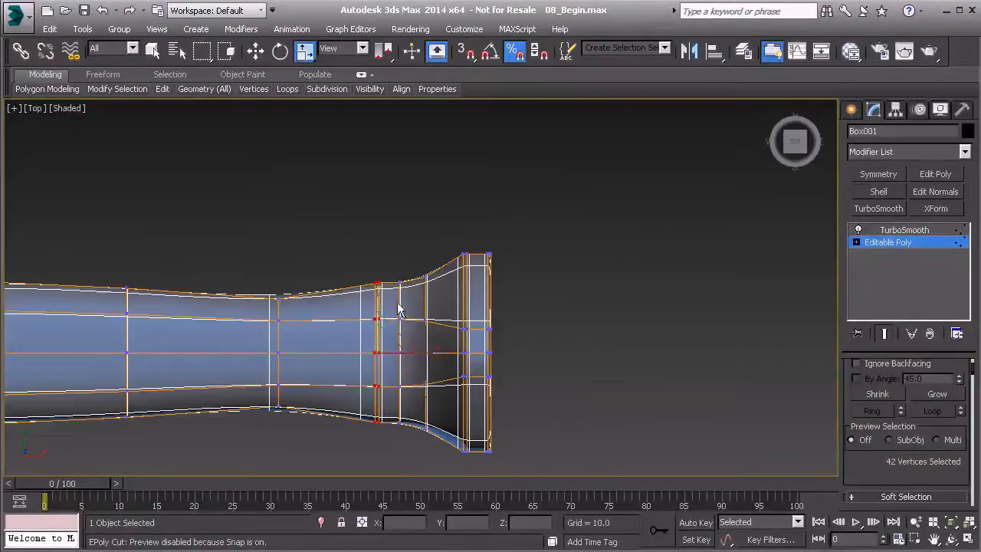
scroll(397, 309, up, 5)
drag(414, 318, 415, 320)
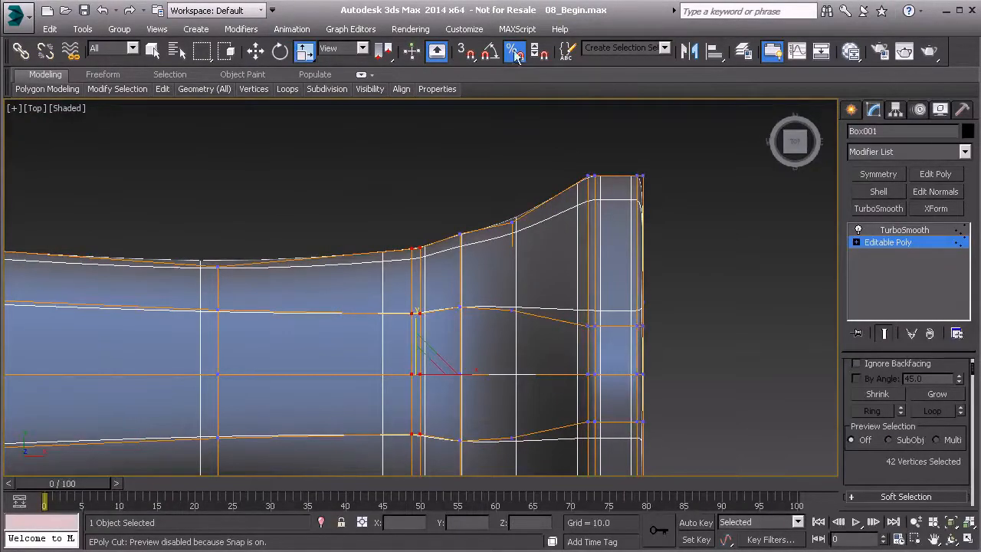
drag(414, 321, 411, 319)
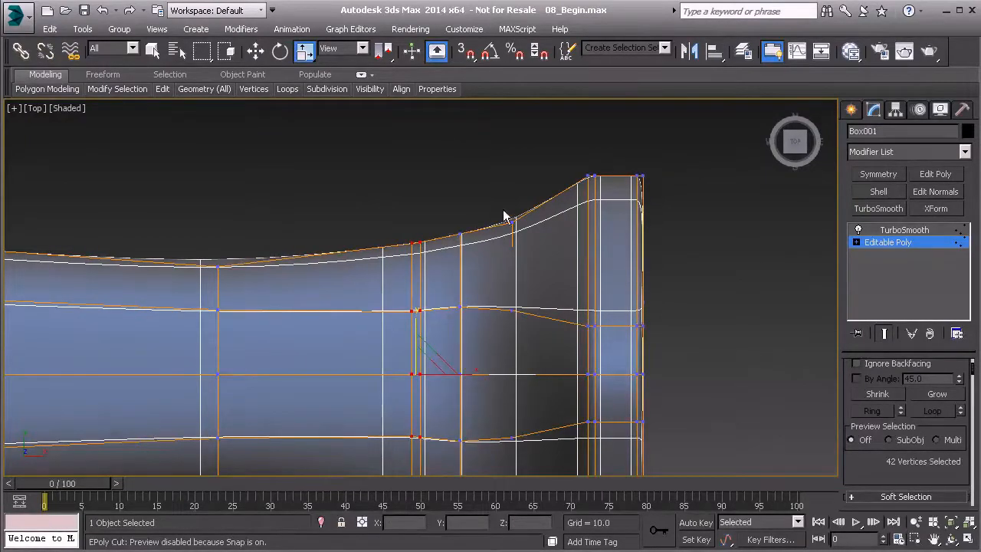
Step: Add the neighbouring vertex column towards the flared end to the selection and scale it all to about 95% along Y
scroll(429, 281, down, 3)
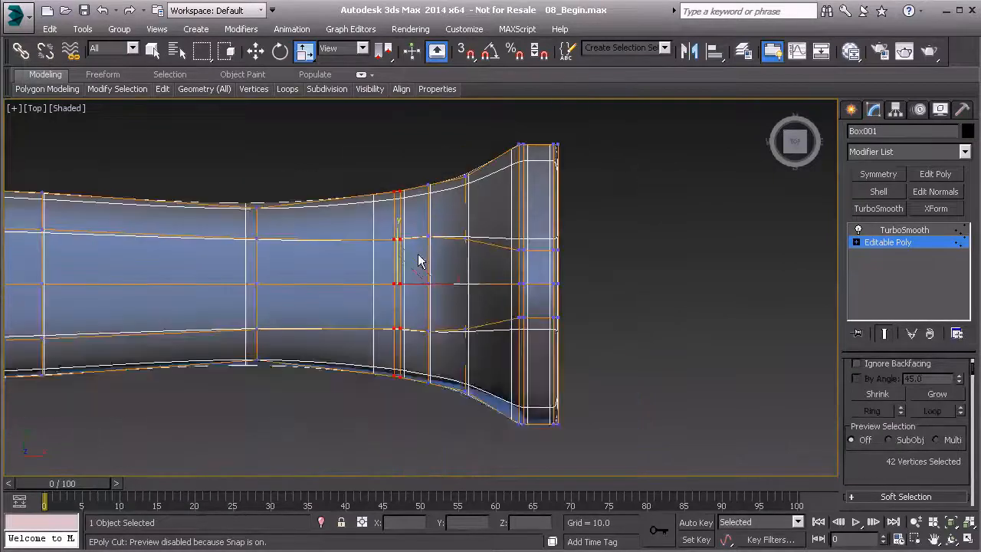
scroll(418, 261, up, 2)
ctrl+drag(436, 348, 457, 471)
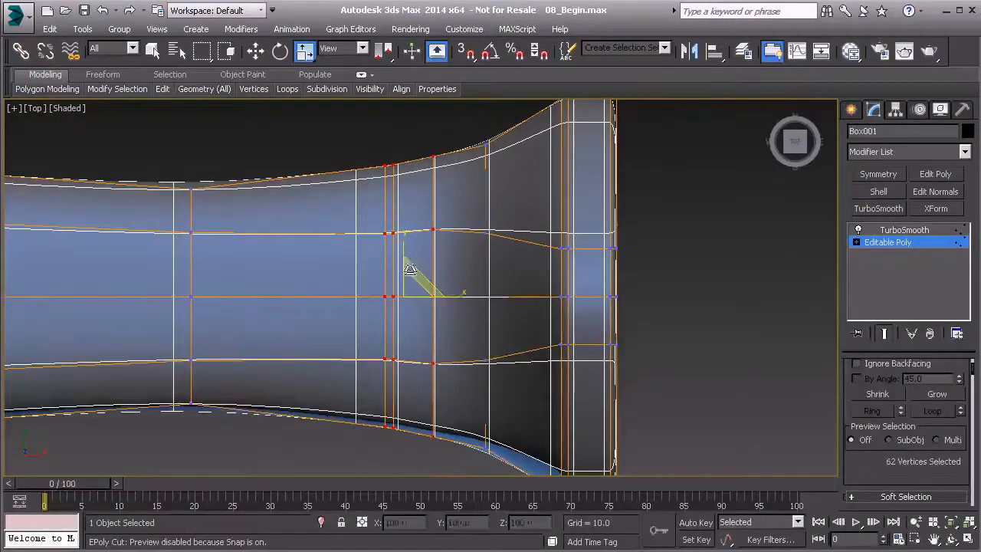
drag(404, 244, 405, 248)
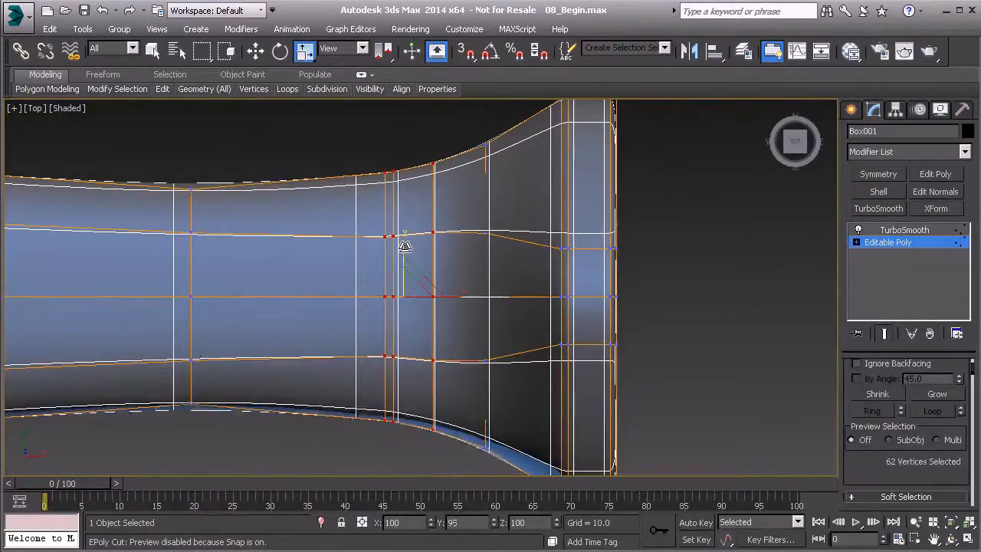
Step: Leave vertex editing, deselect the handle and inspect its smoothed shape from several angles in the Perspective view
key(p)
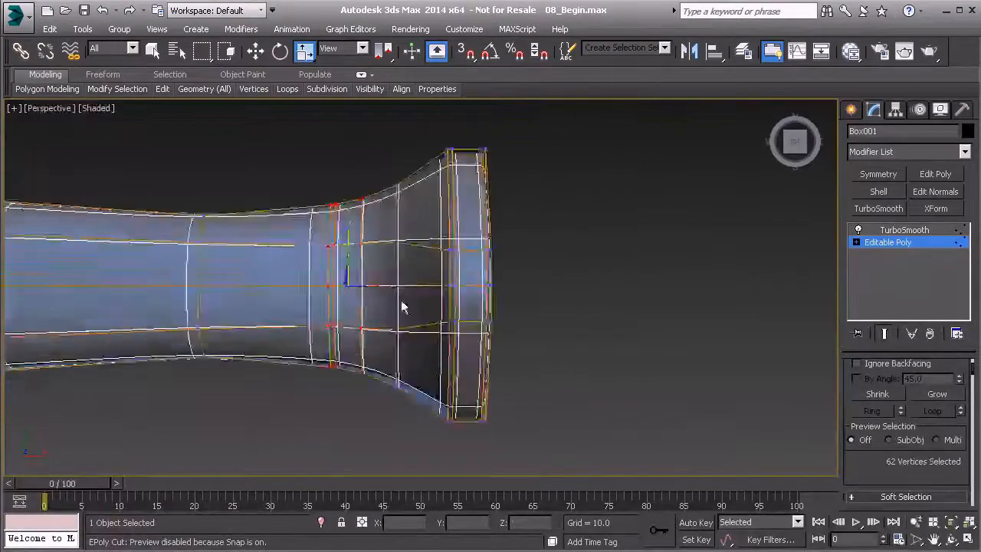
click(676, 257)
click(864, 243)
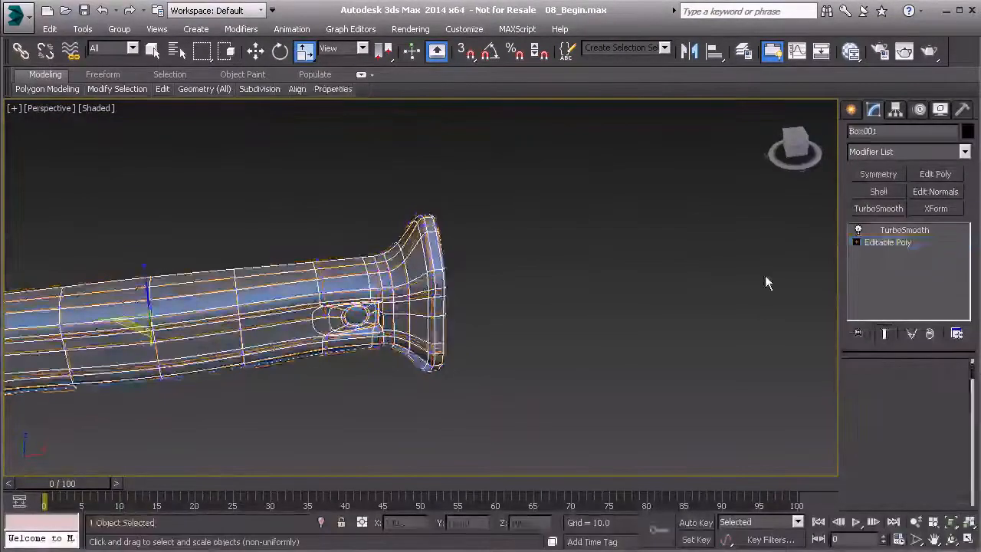
click(759, 278)
scroll(475, 351, down, 5)
middle_drag(438, 353, 459, 292)
scroll(521, 334, up, 6)
scroll(580, 285, down, 4)
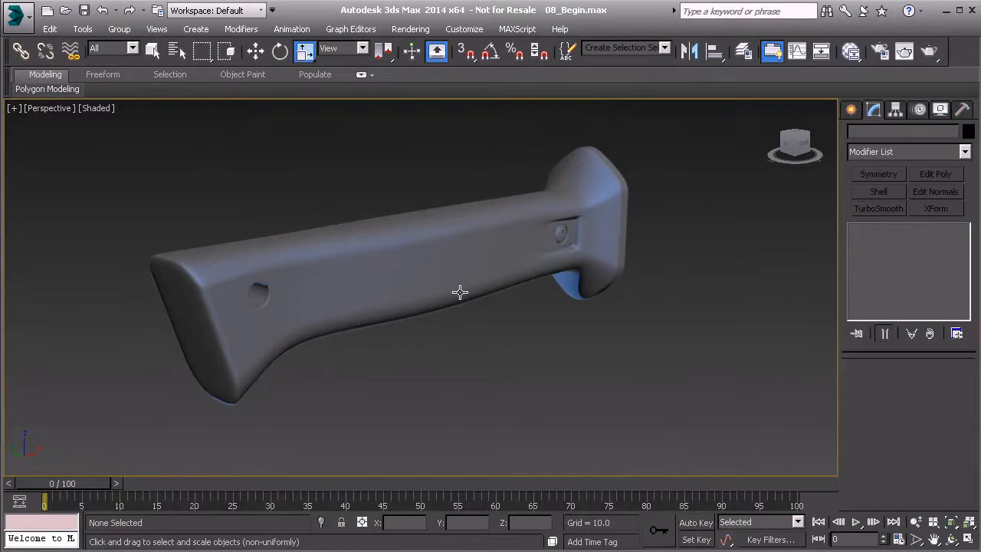
alt+middle_drag(486, 275, 414, 289)
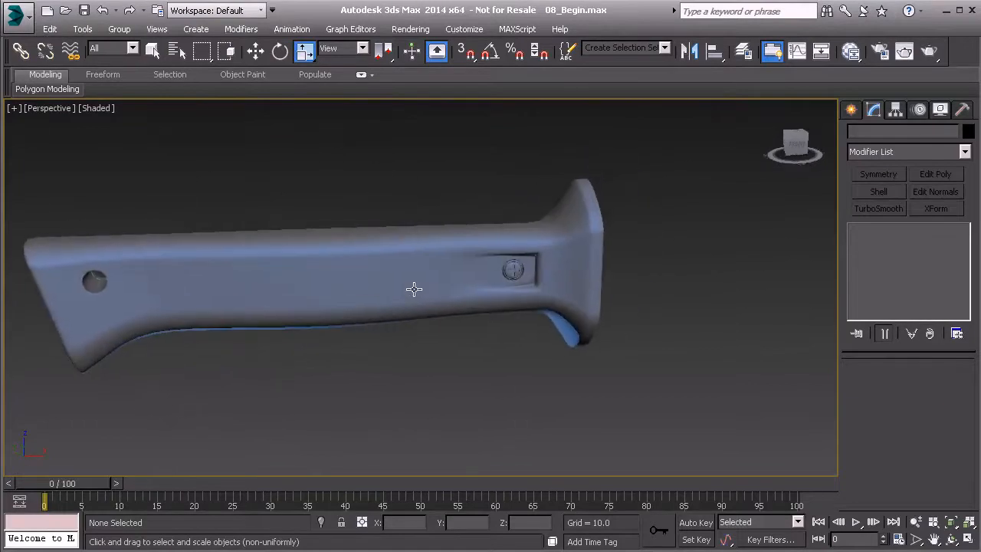